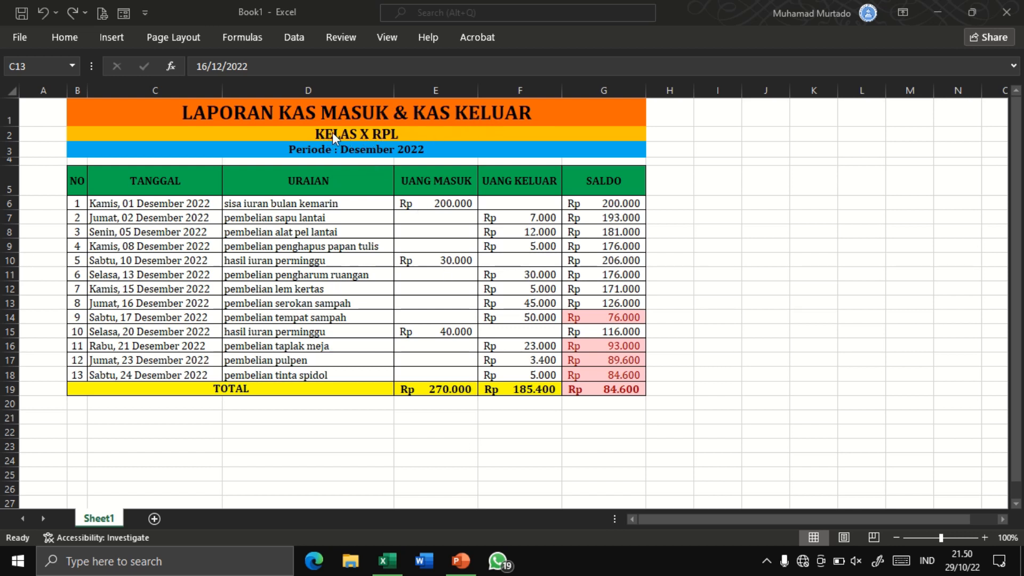
Step: Examine the finished cash report's title rows, column headings, running balance formula and first entry
left_click(384, 133)
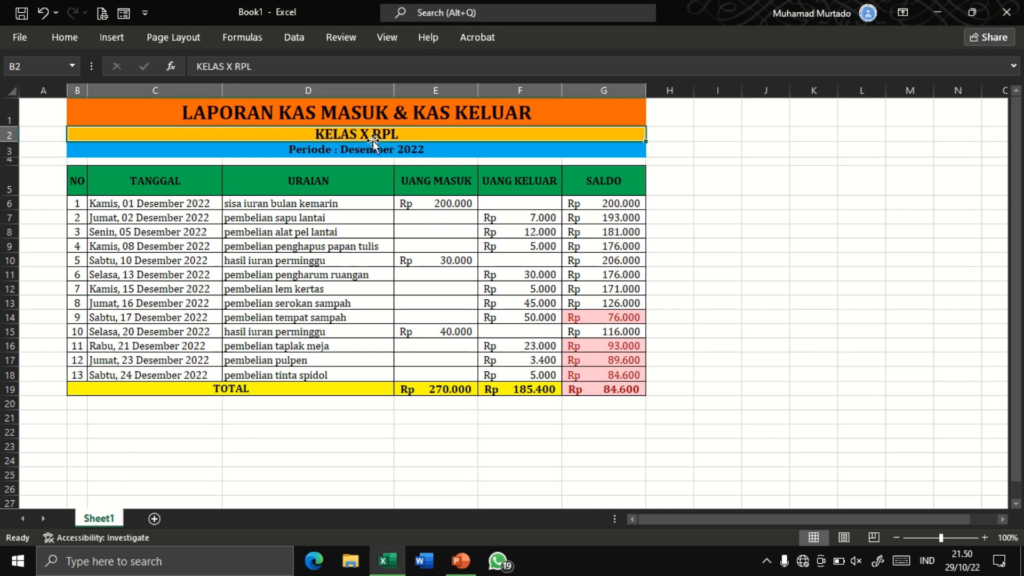
left_click(678, 205)
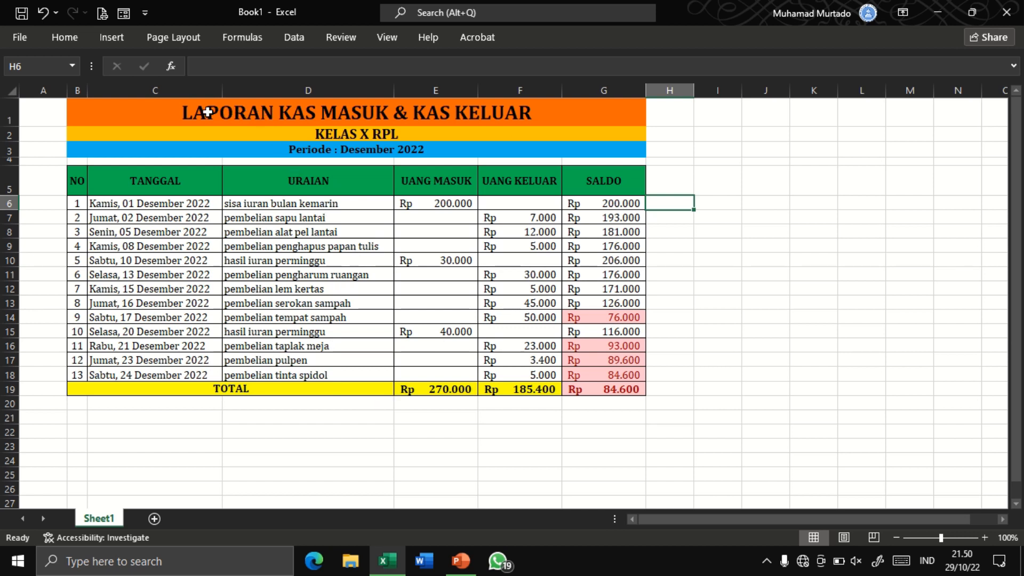
left_click_drag(183, 110, 364, 154)
left_click(446, 150)
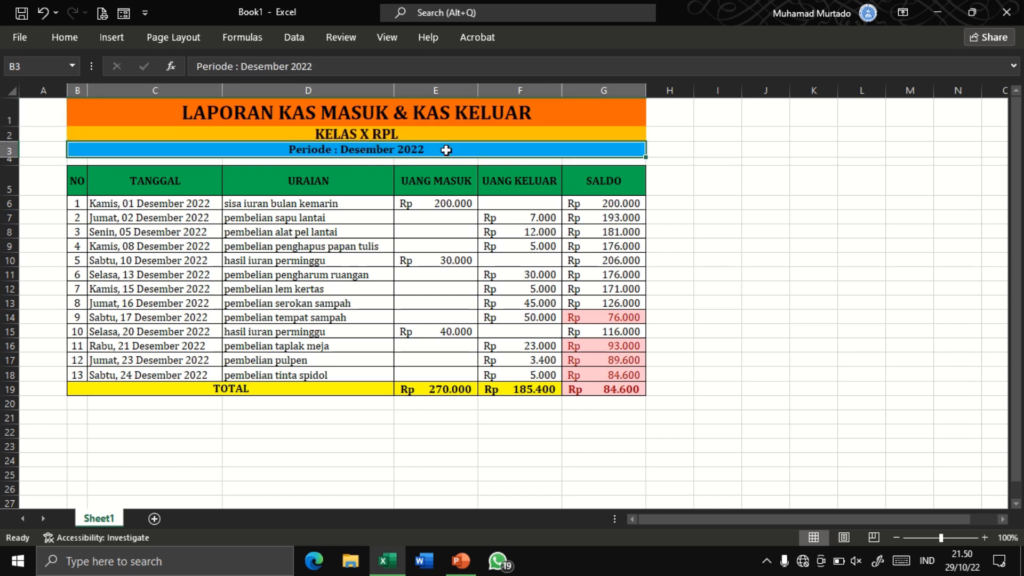
left_click(129, 183)
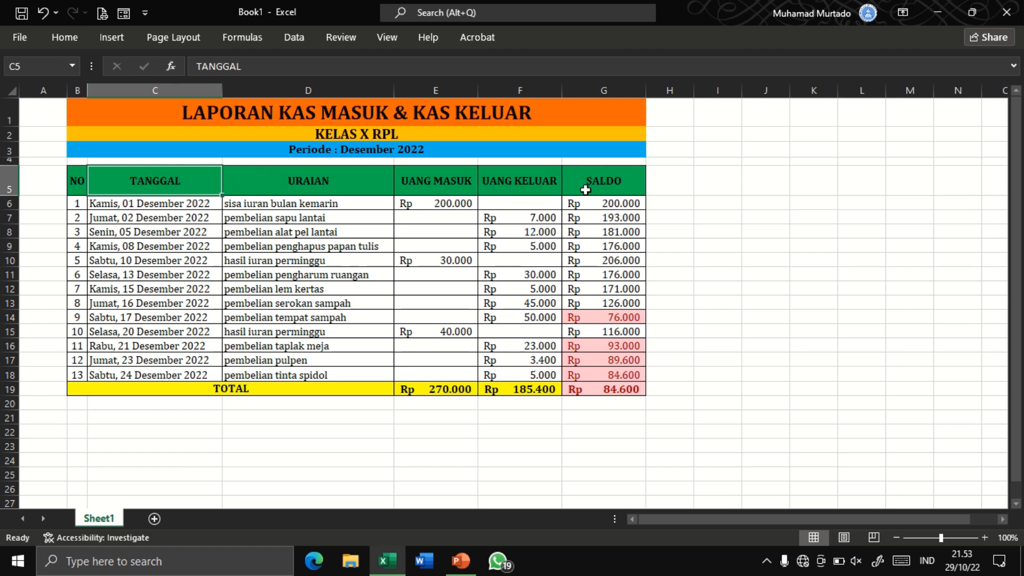
left_click(605, 188)
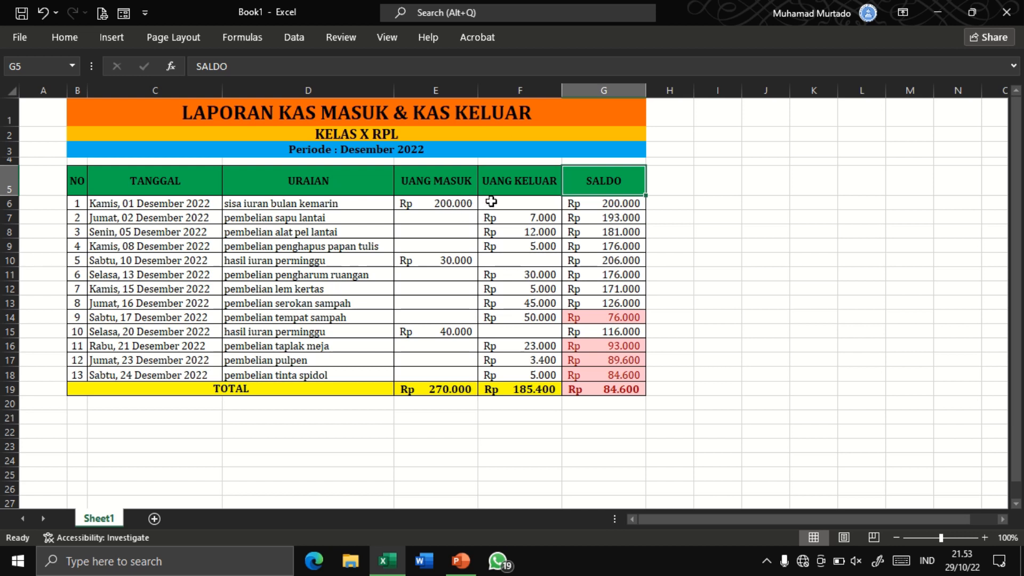
left_click(599, 219)
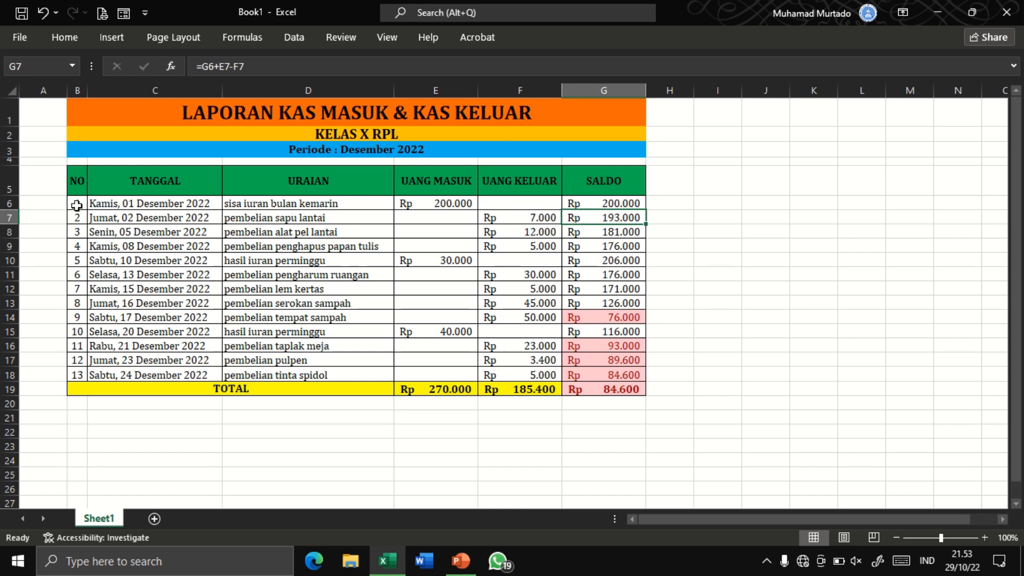
left_click(105, 203)
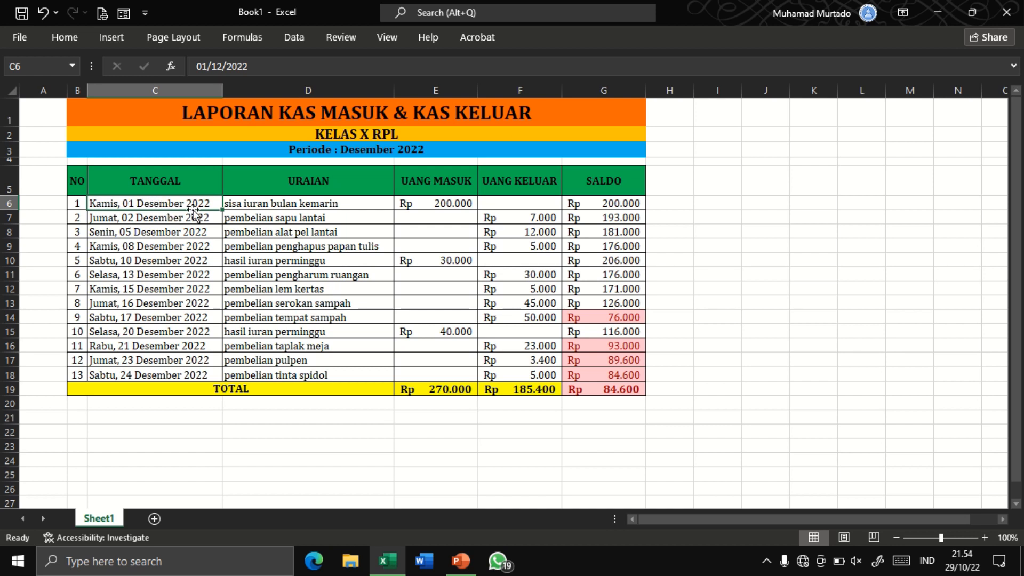
left_click(260, 204)
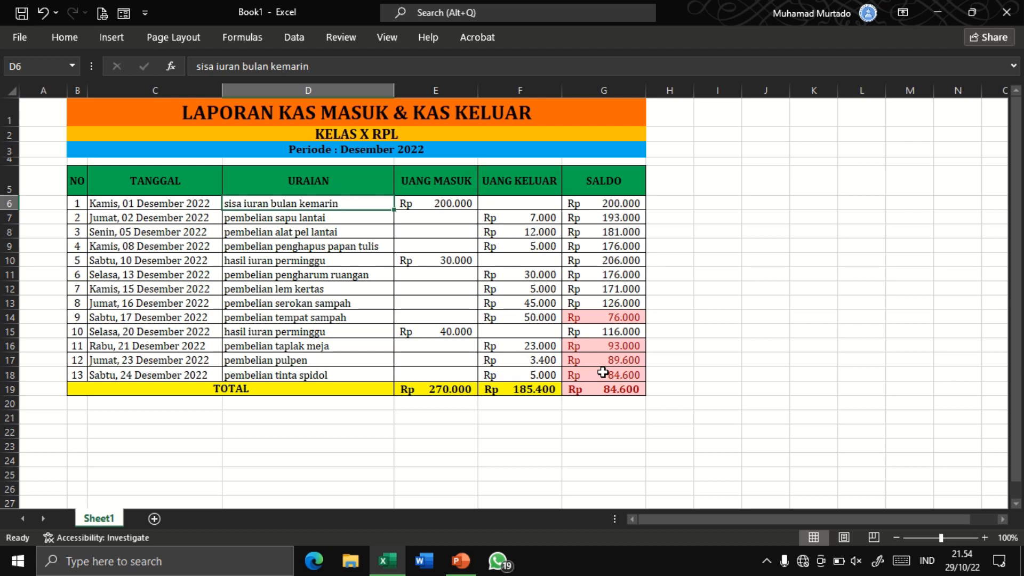
Step: Launch Excel from the desktop and create a blank workbook with the Home commands showing
key("super")
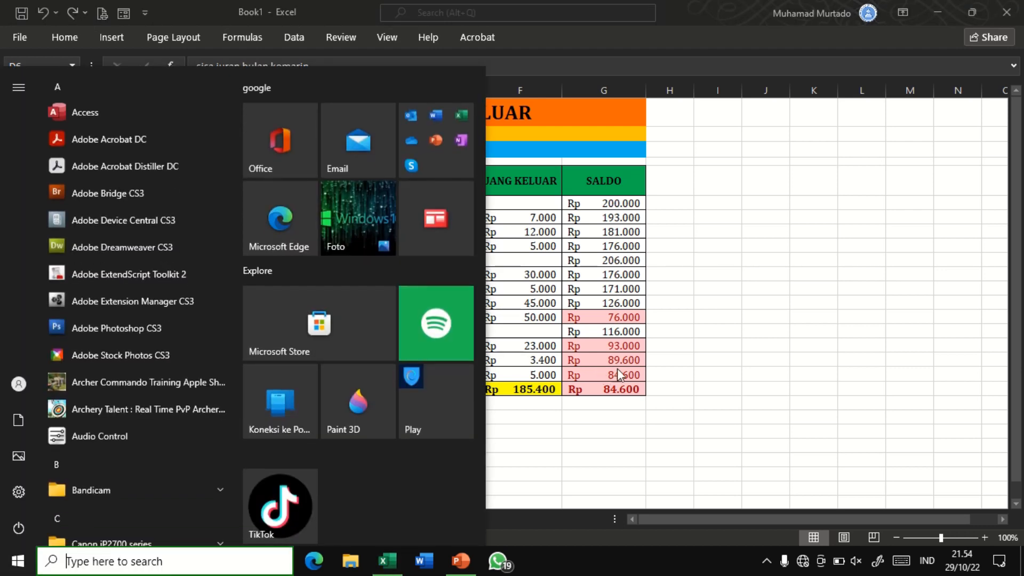
key("super")
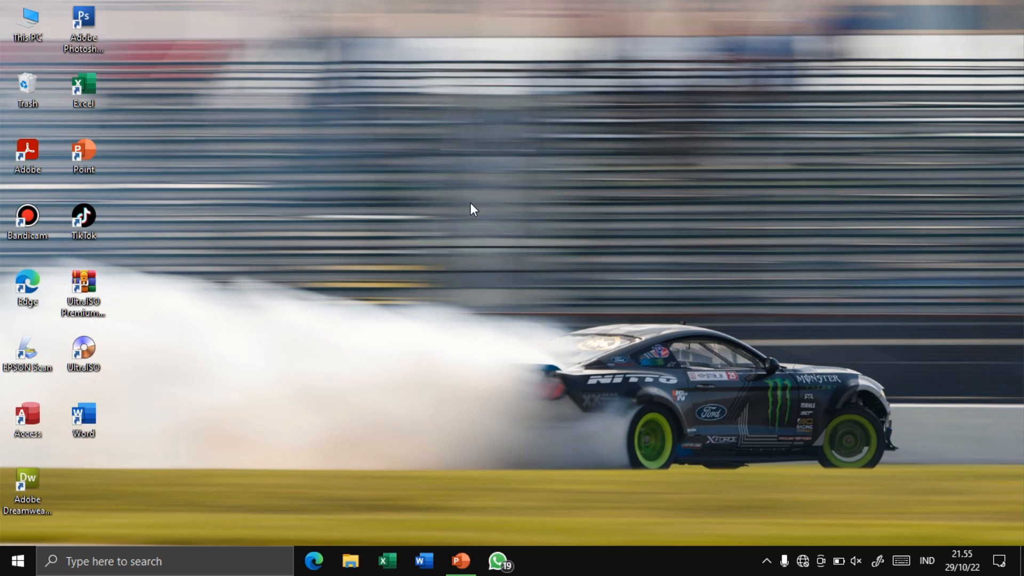
double_click(99, 92)
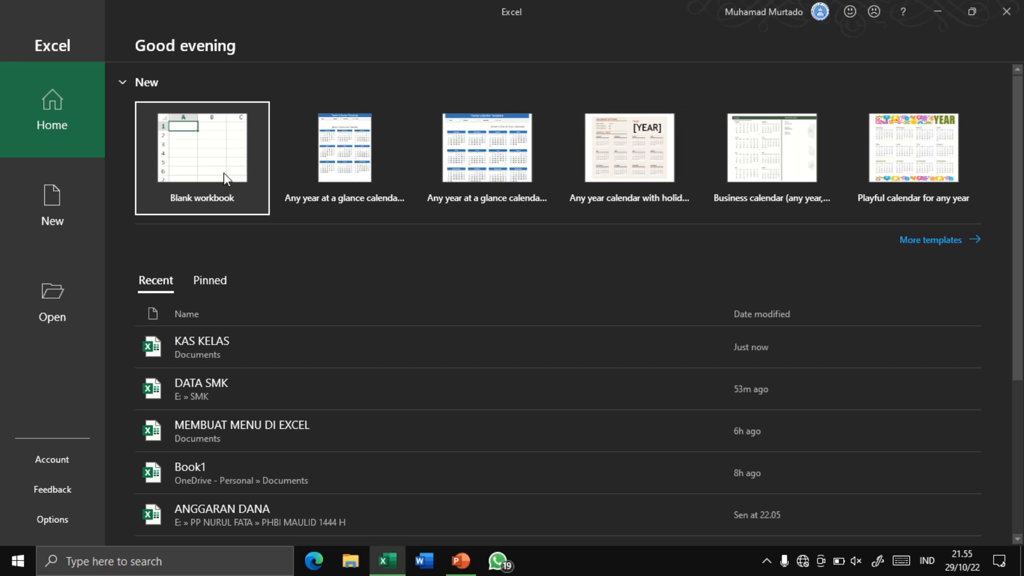
left_click(206, 159)
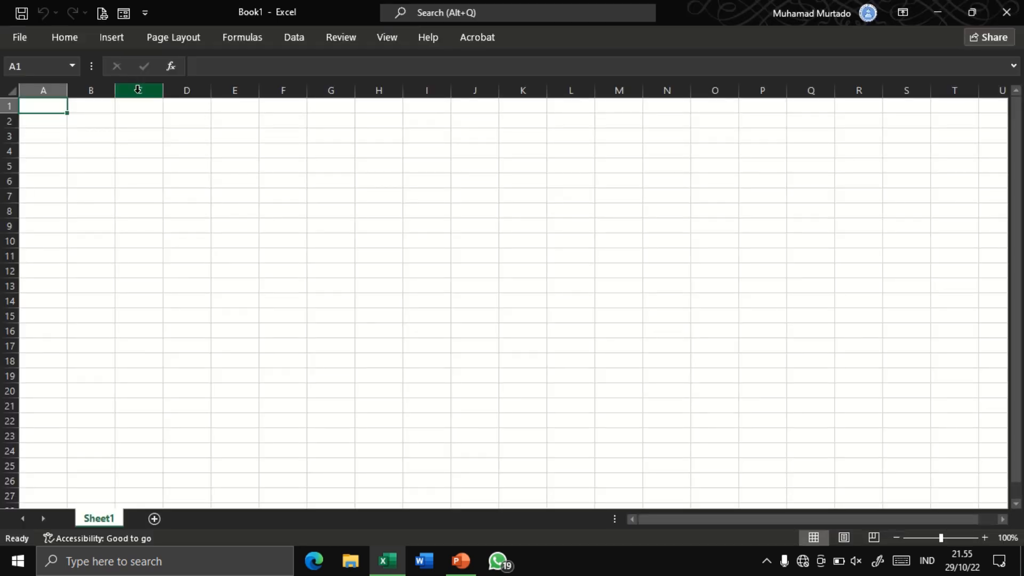
double_click(66, 37)
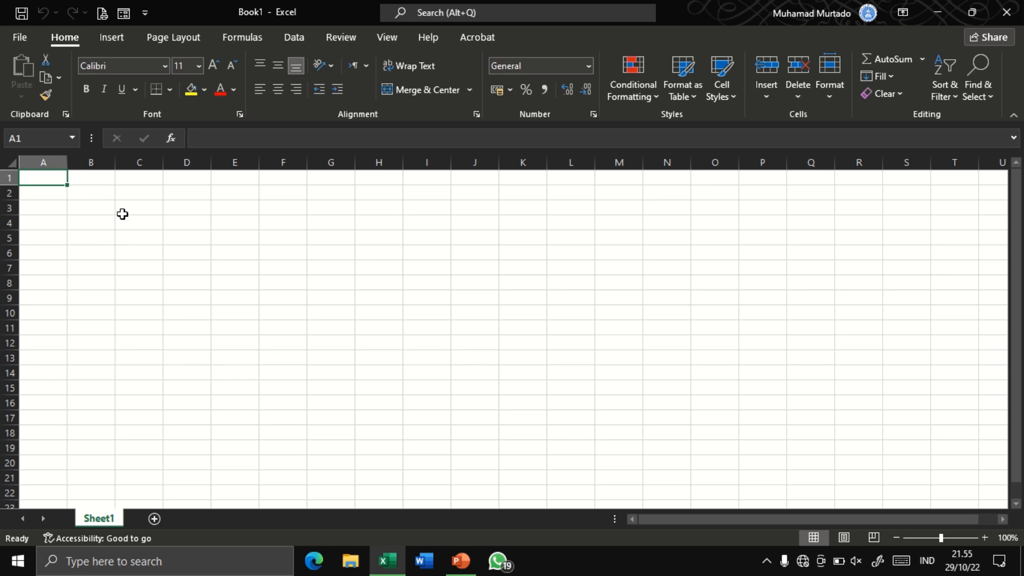
Step: Enter the title LAPORAN KAS MASUK & KAS KELUAR in cell B1, checking its wording against the KAS KELAS workbook
left_click(103, 180)
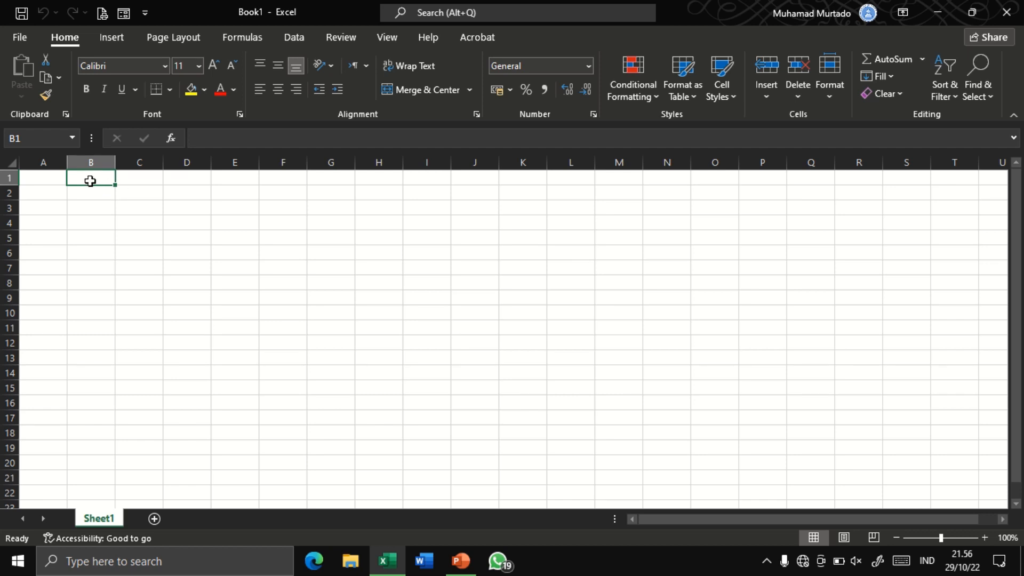
type("L")
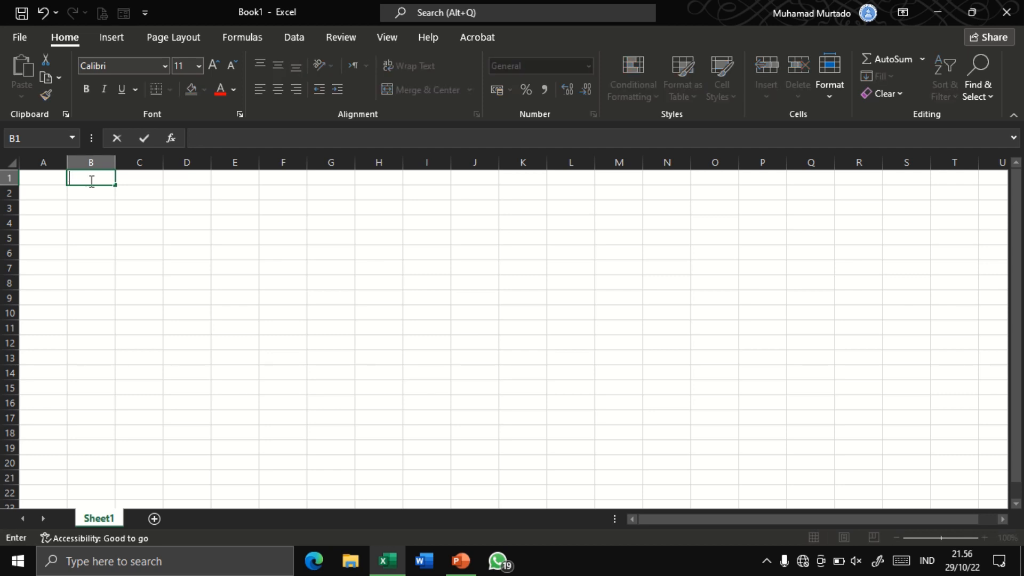
type("APORAN KAS MASUK & KAS KELUAR")
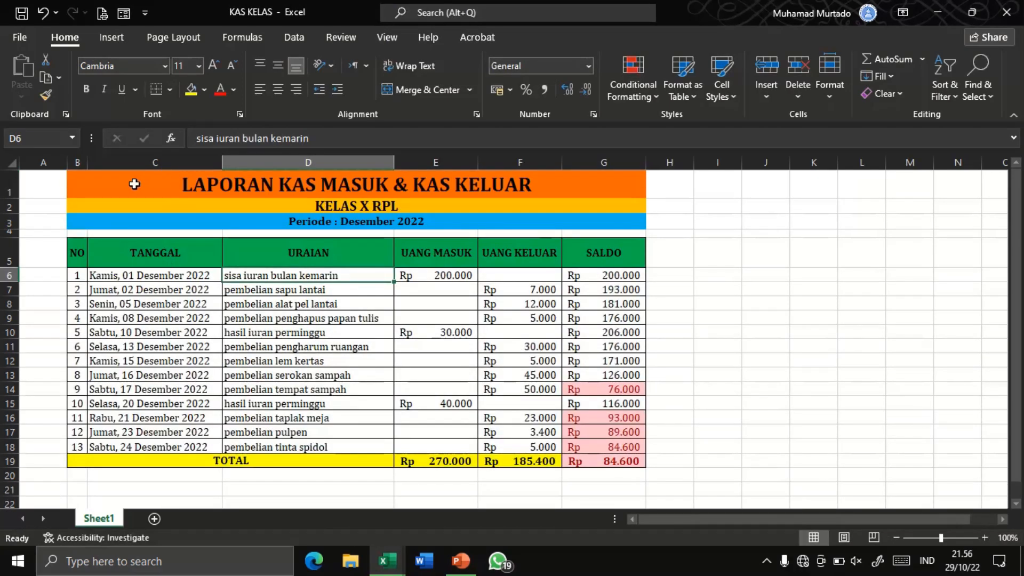
left_click(107, 187)
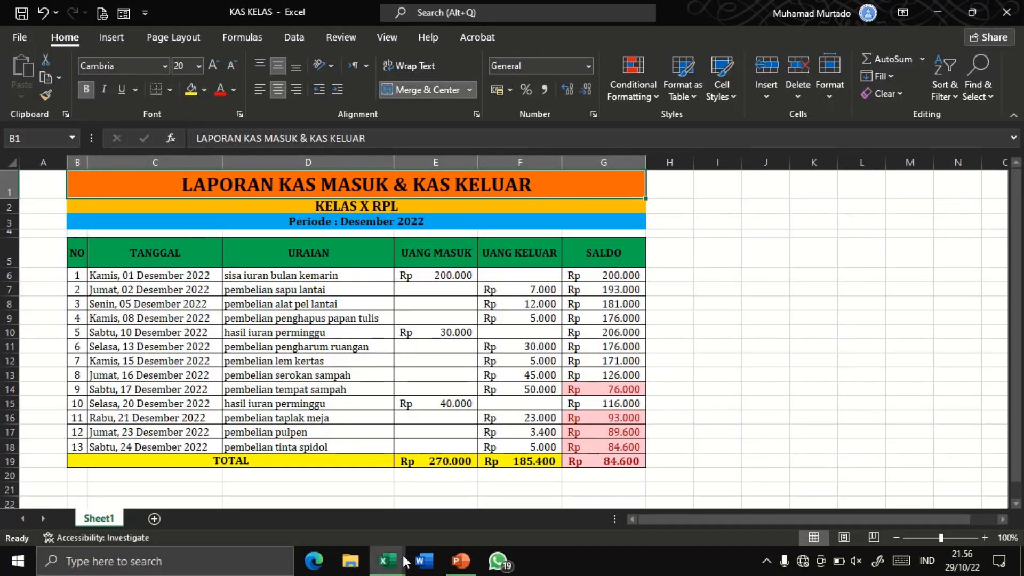
mouse_move(404, 561)
left_click(349, 483)
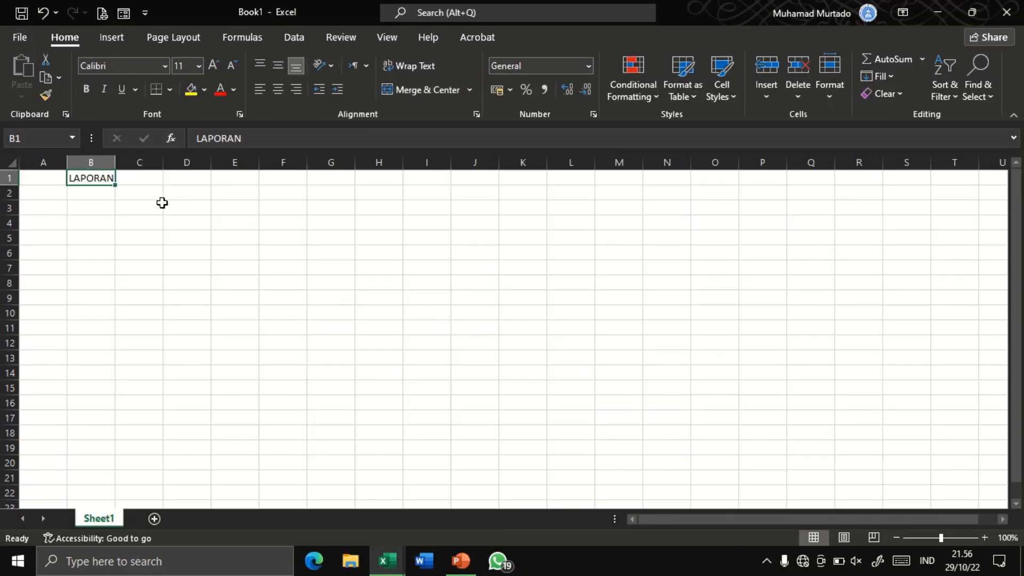
double_click(92, 178)
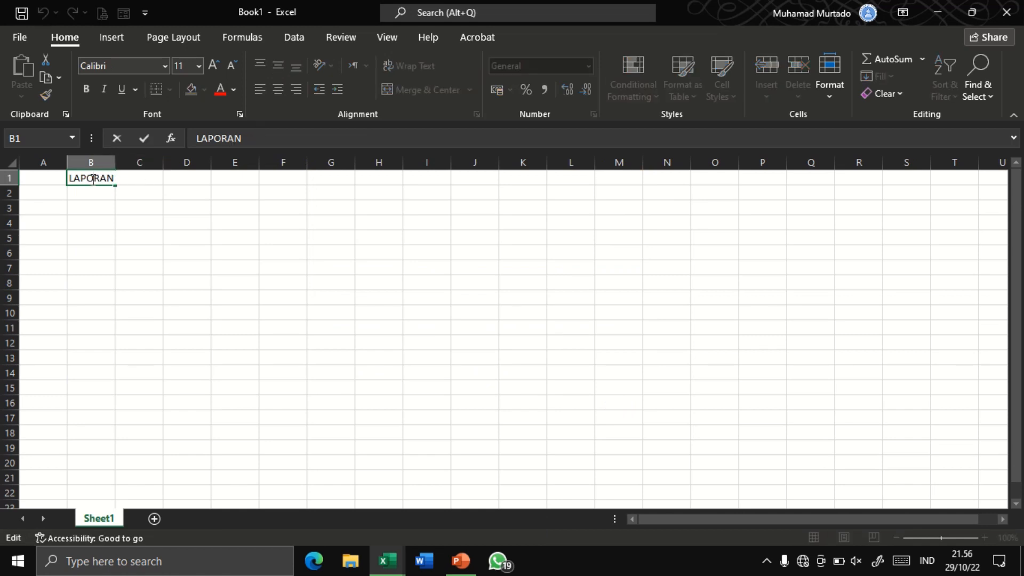
type("KAS MAS")
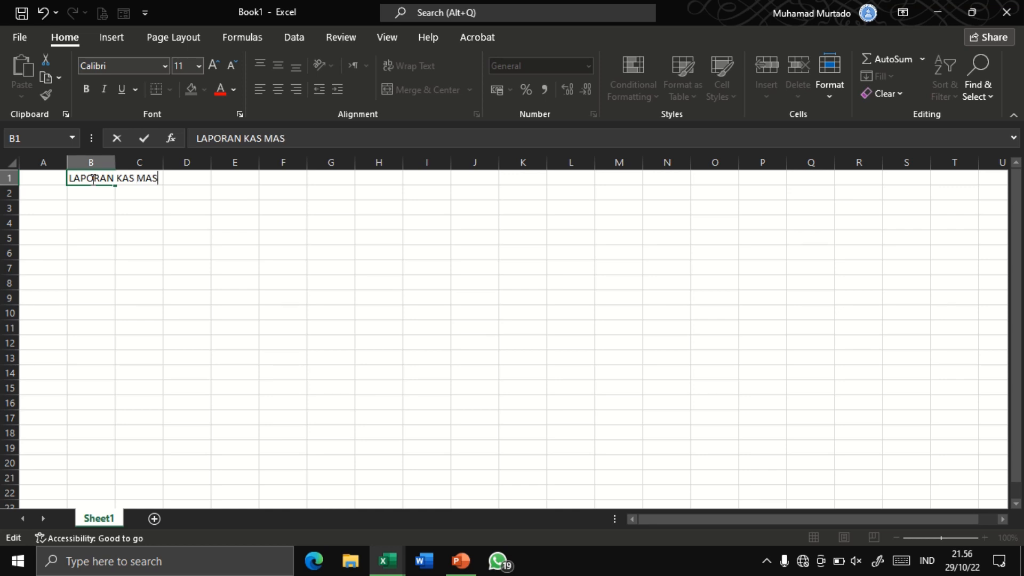
type("UK & KAS KELUAR")
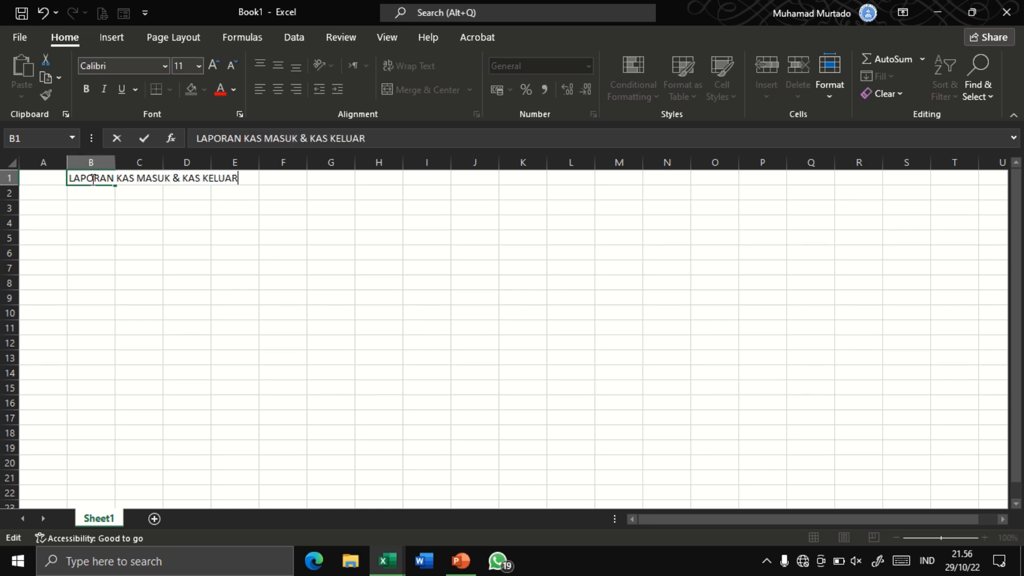
key("Return")
Step: Enter "KELAS : X RPL" in cell B2 and "Periode : Desember 2022" in cell B3
type("KELAS :")
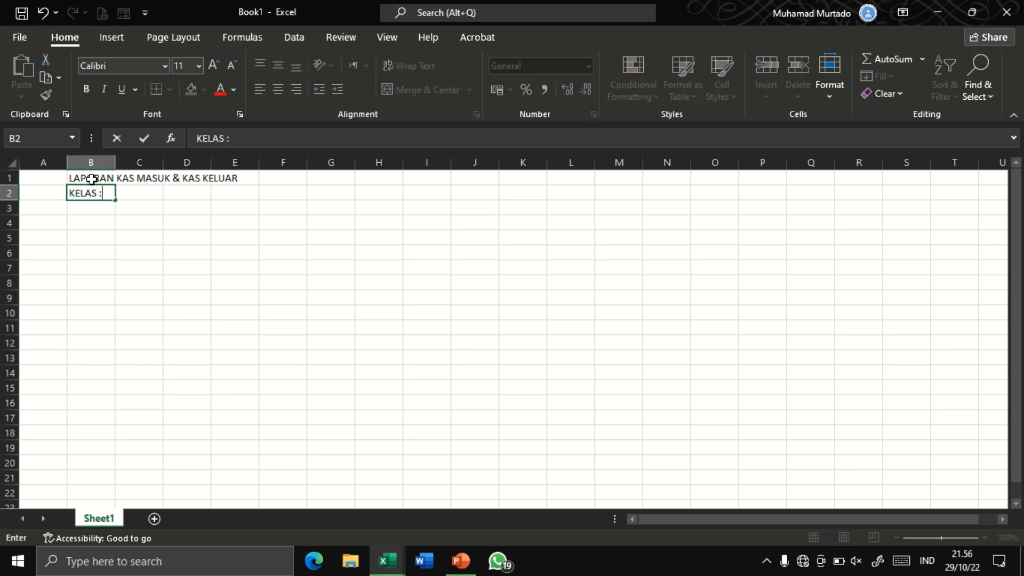
type("RPL")
key("Return")
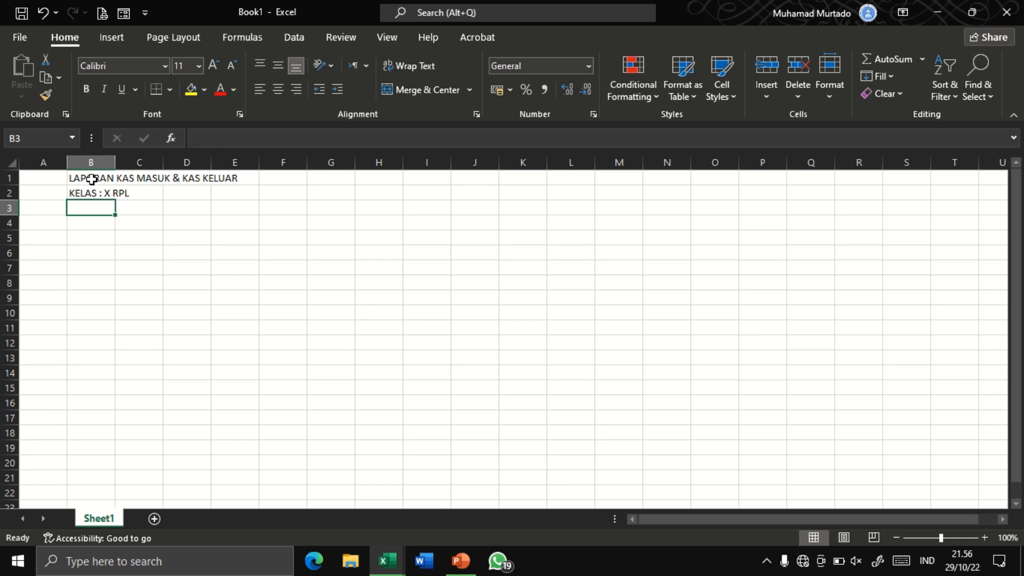
type("P")
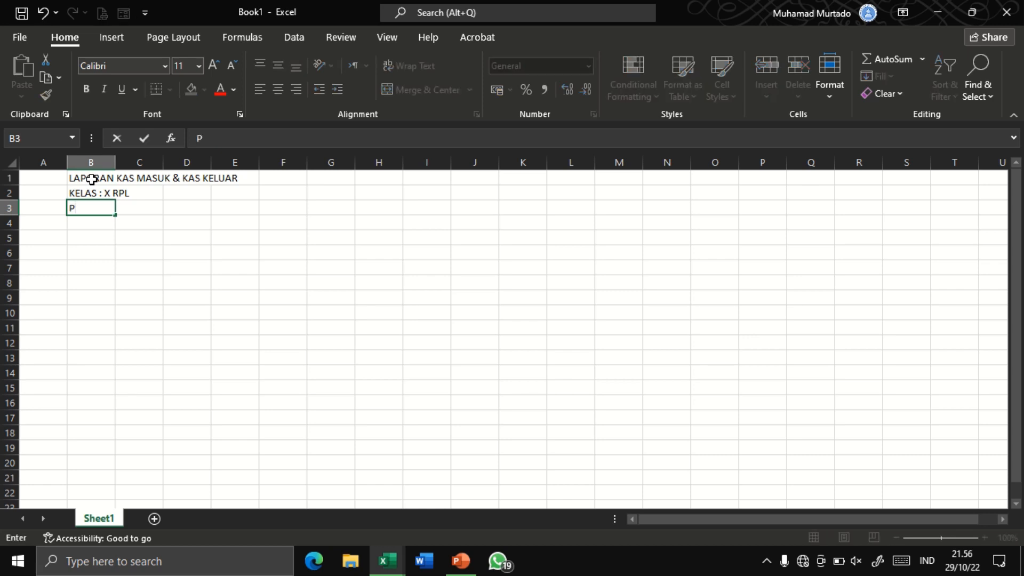
type("eriode : Desember")
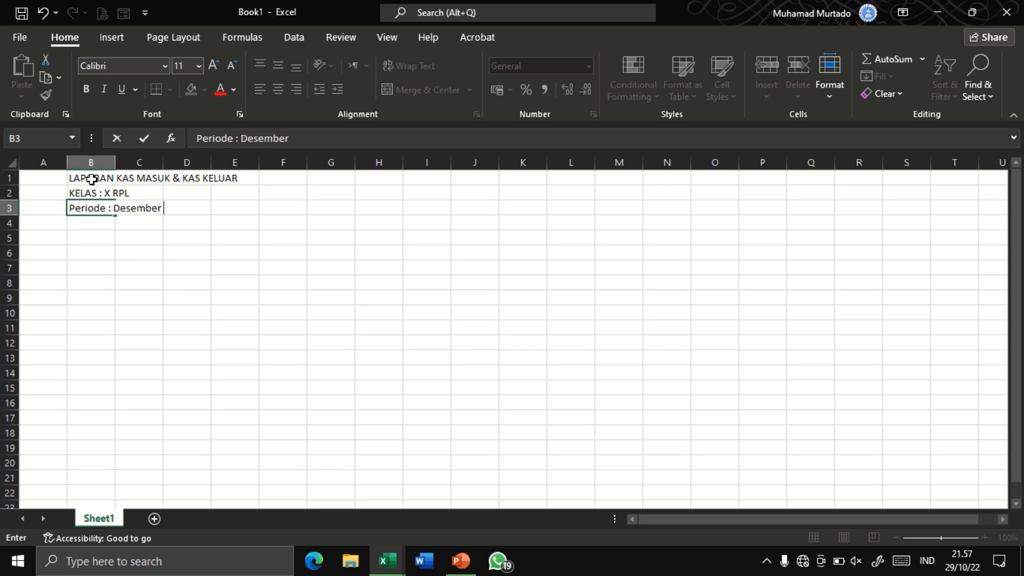
type(" 2022")
key("Return")
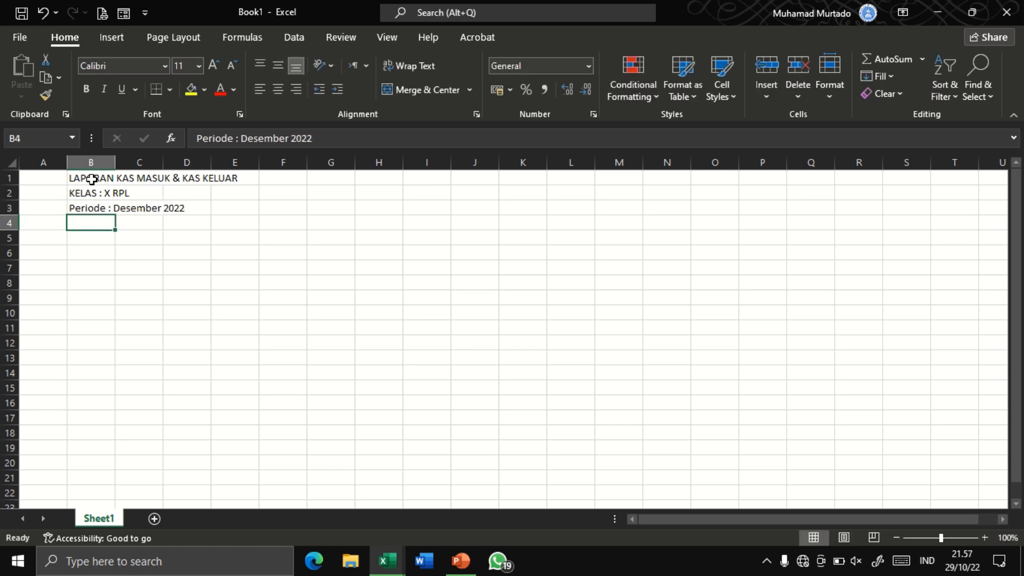
Step: Increase the height of the title row, row 1, to about twice a standard row
left_click(85, 178)
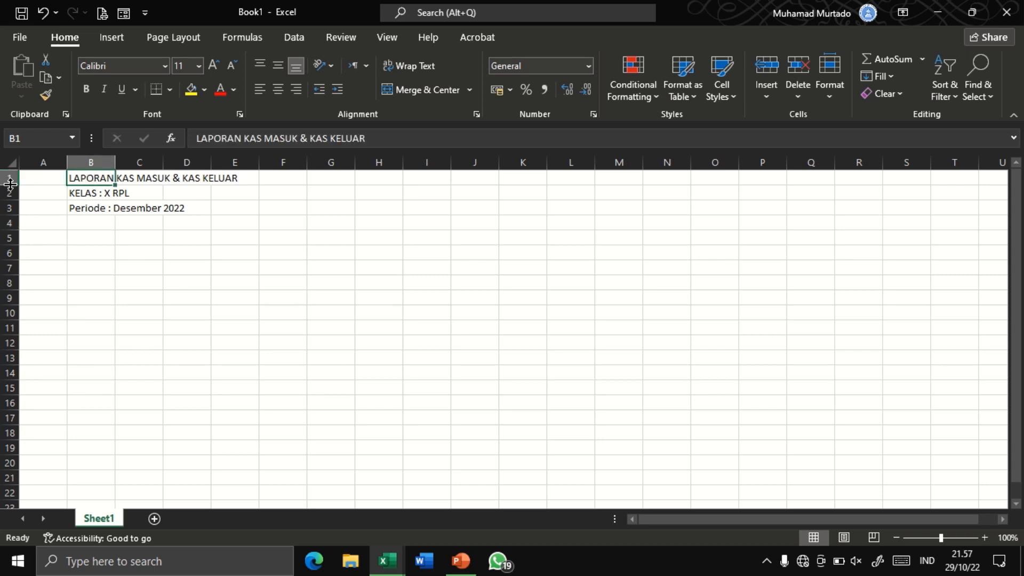
left_click_drag(10, 185, 10, 198)
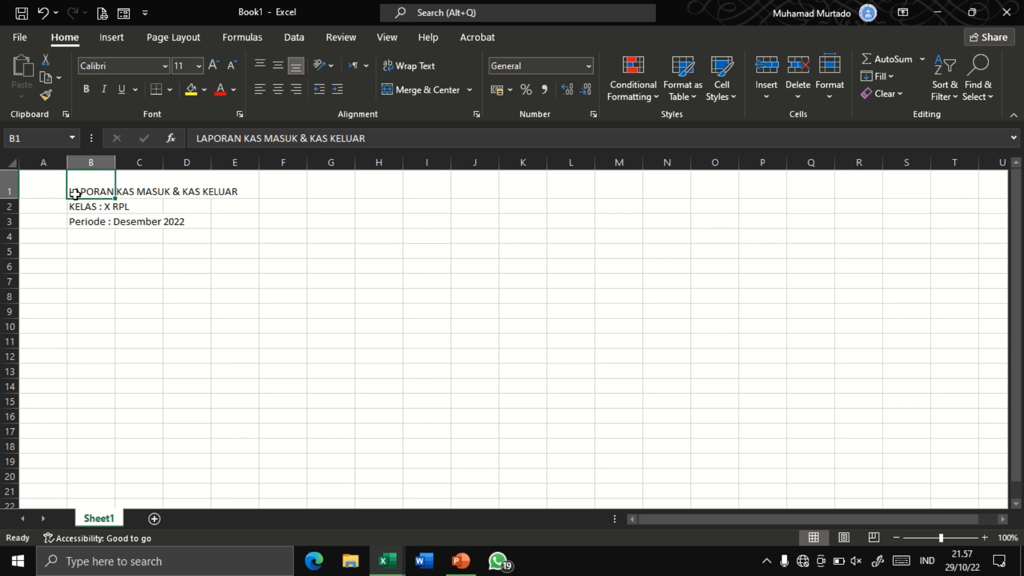
left_click(123, 192)
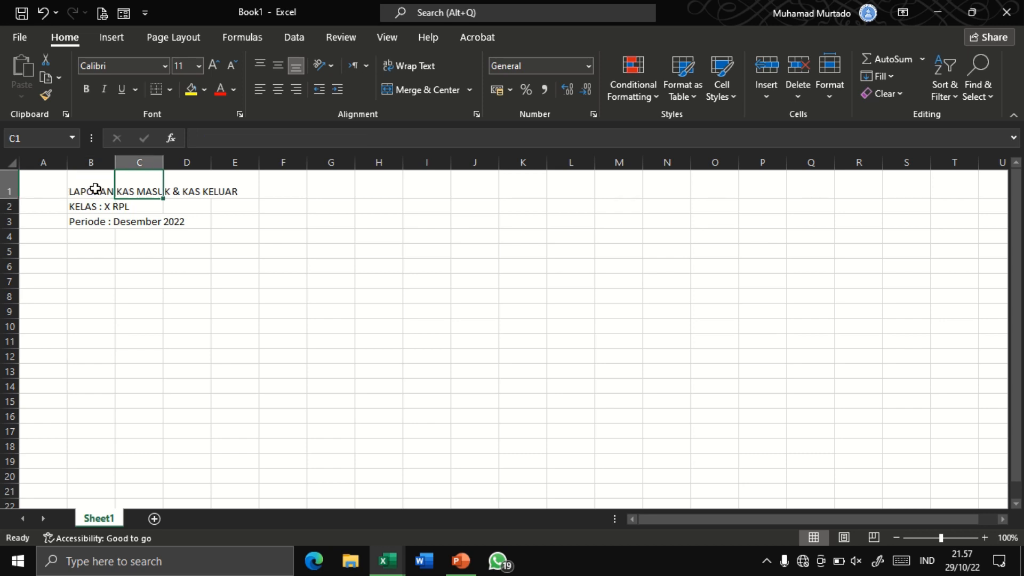
left_click(96, 189)
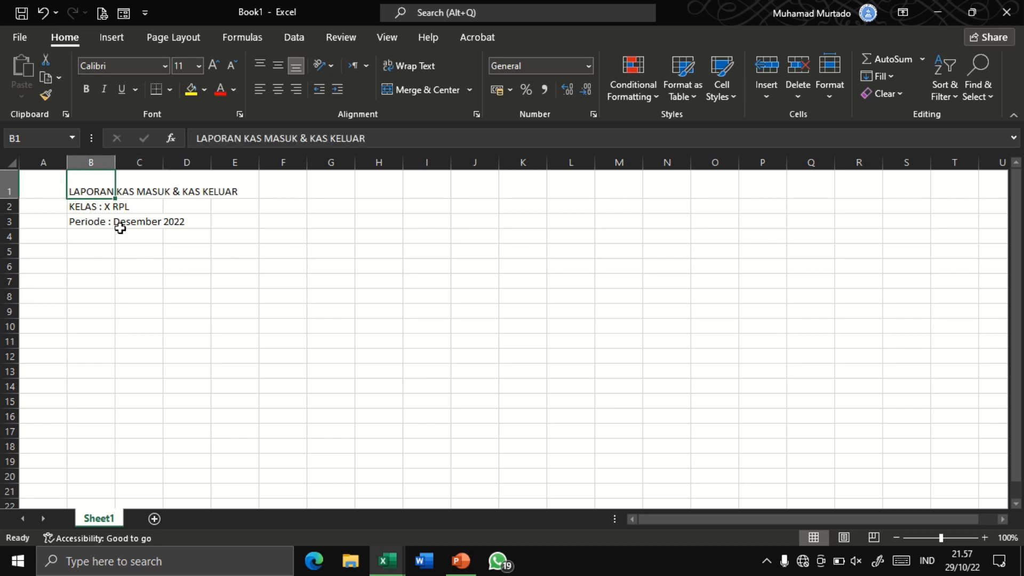
Step: Enter the table headings NO, TANGGAL and URAIAN in cells B5, C5 and D5
left_click(100, 252)
type("no")
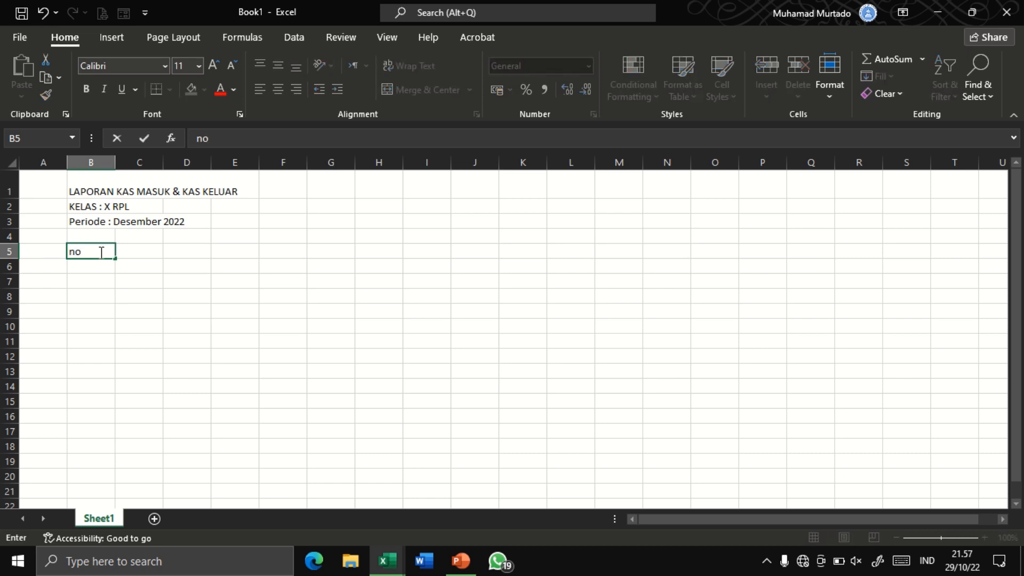
key("BackSpace")
key("BackSpace")
type("NO")
key("Tab")
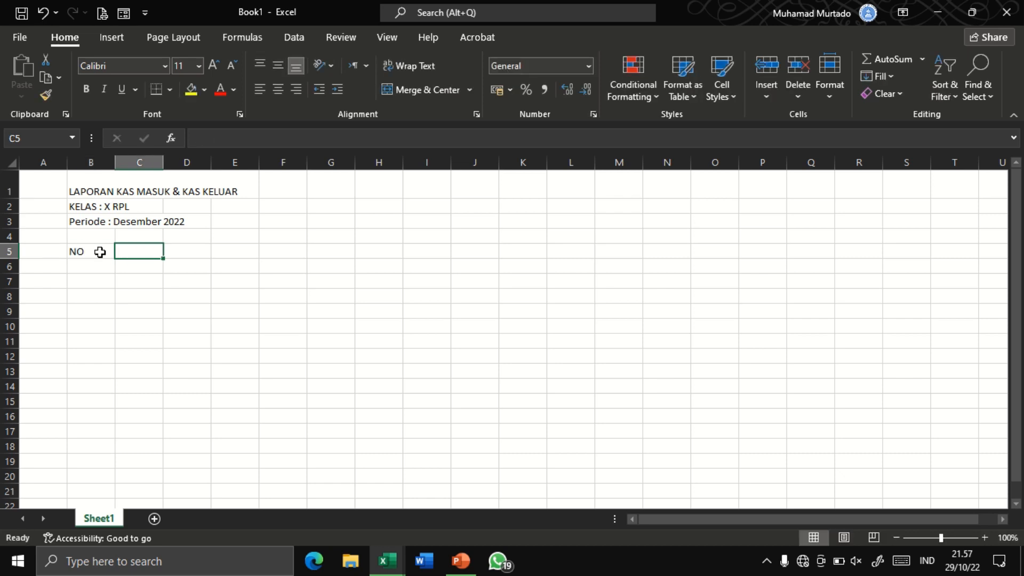
type("TANGGAL")
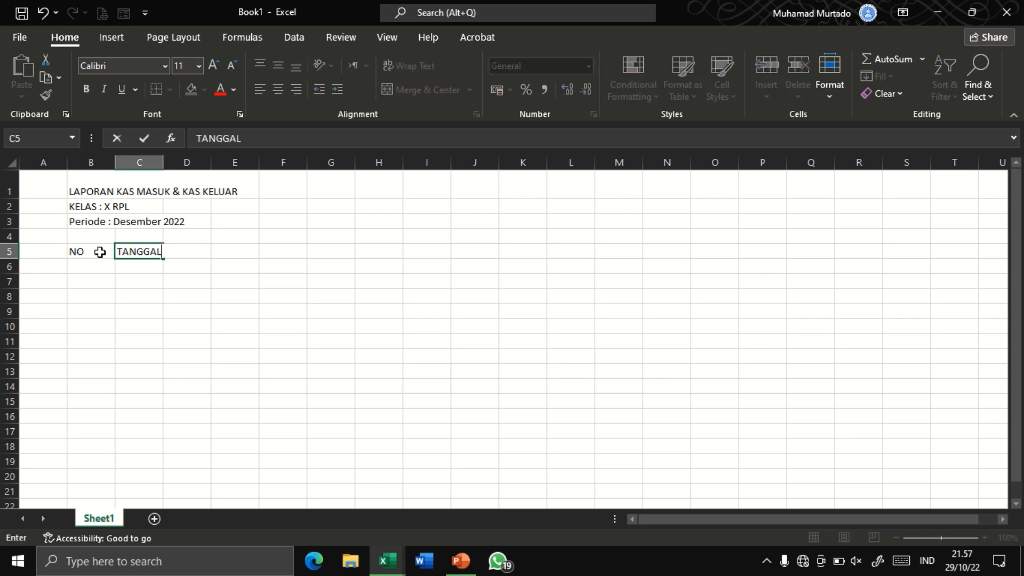
key("Tab")
type("URAI")
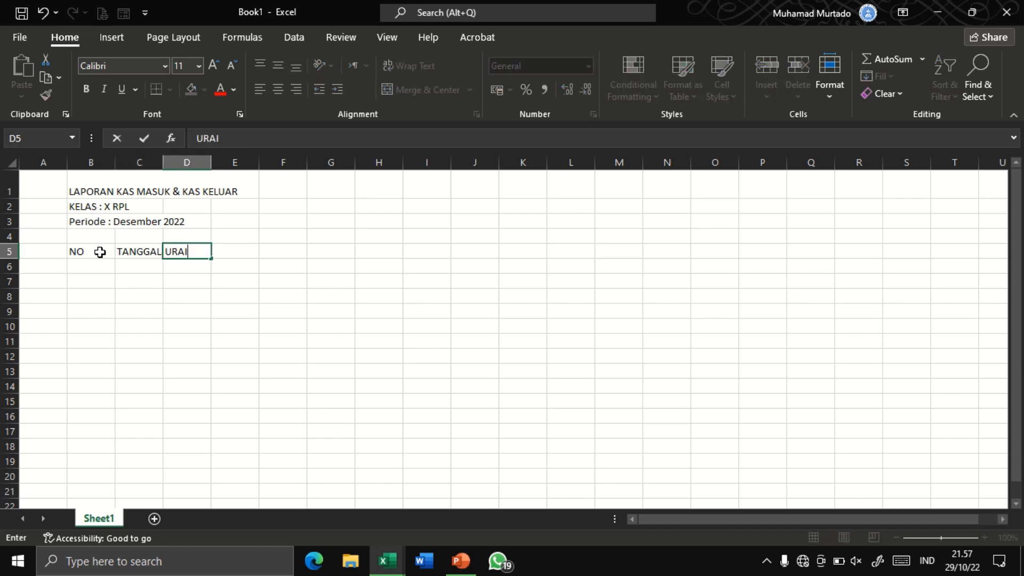
type("AN")
key("Tab")
Step: Enter the heading KAS MASUK in cell E5
type("KA")
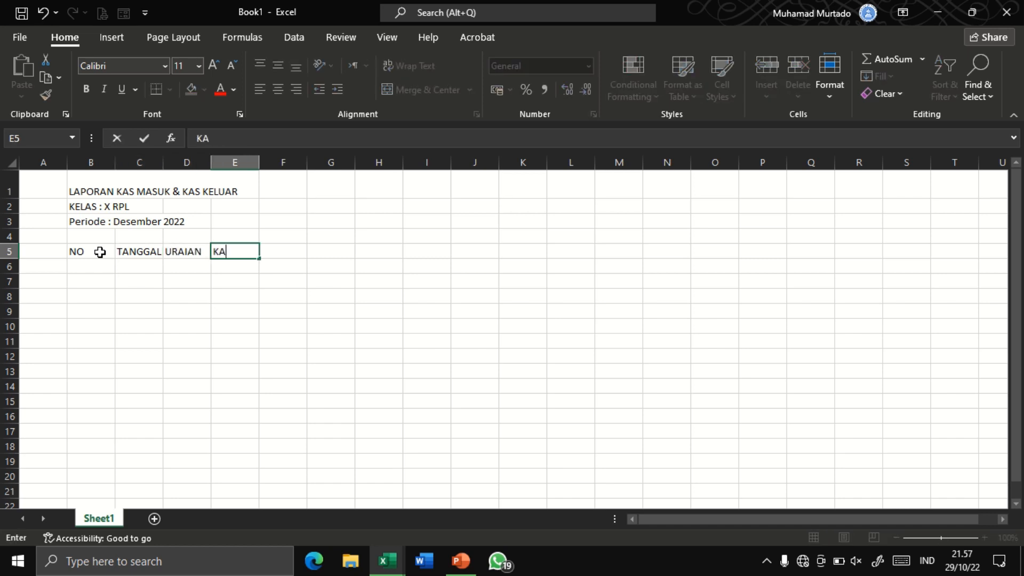
type("S MASUK")
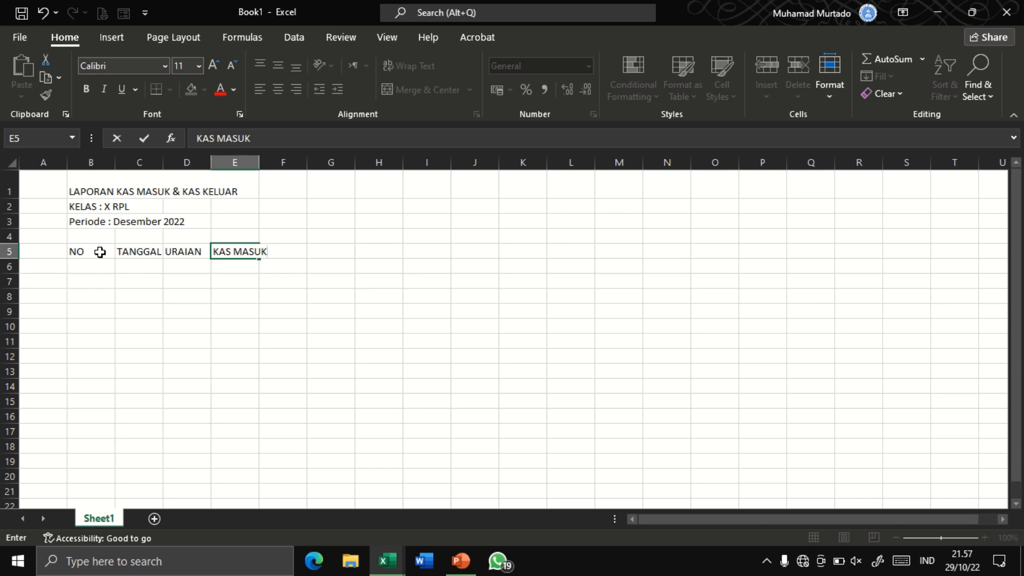
key("Tab")
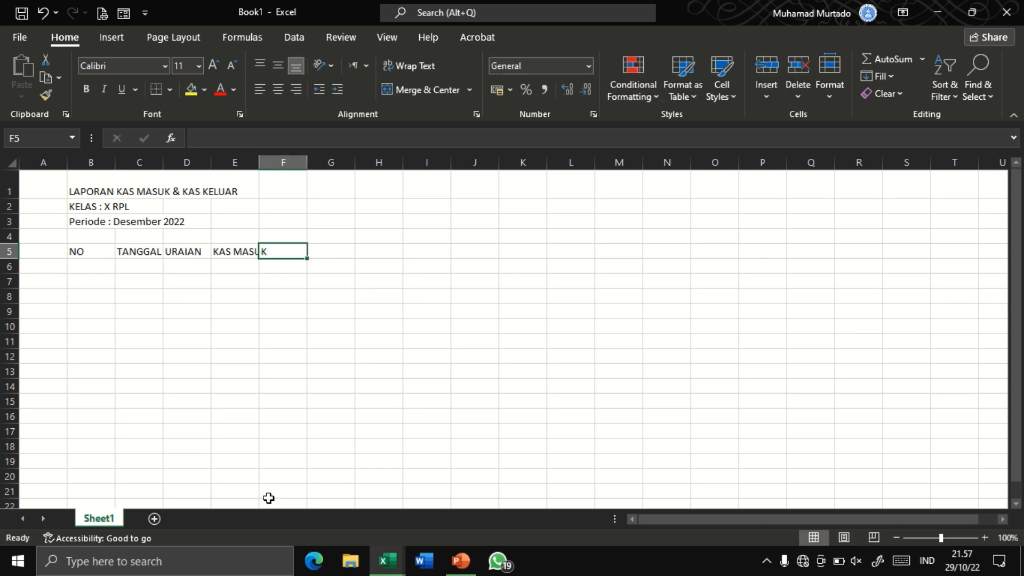
Step: Check the heading wording in the KAS KELAS workbook and replace the heading in cell E5 of Book1 with UANG MASUK
mouse_move(387, 559)
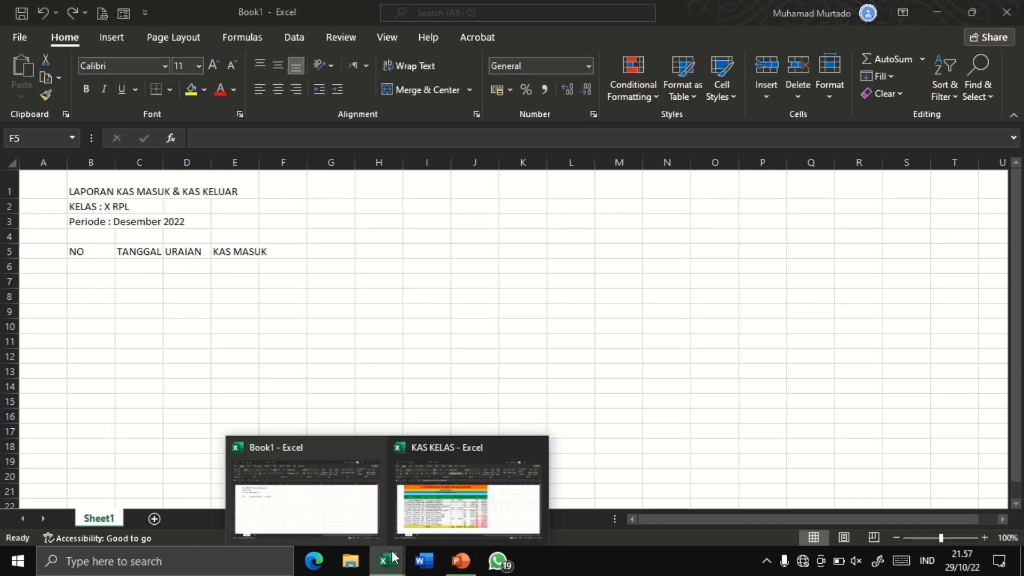
left_click(468, 479)
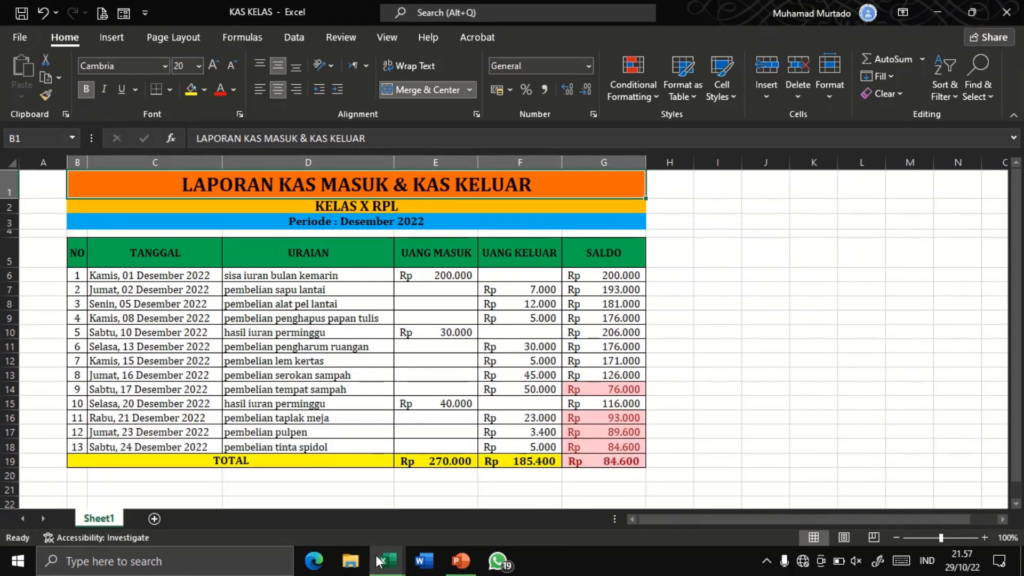
mouse_move(387, 560)
left_click(326, 502)
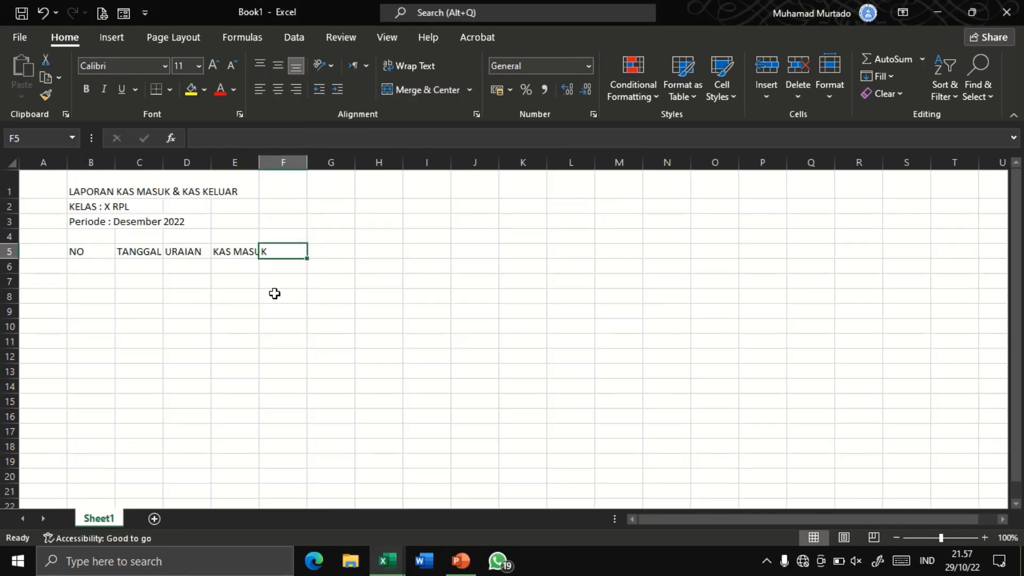
key("Left")
type("UANG ")
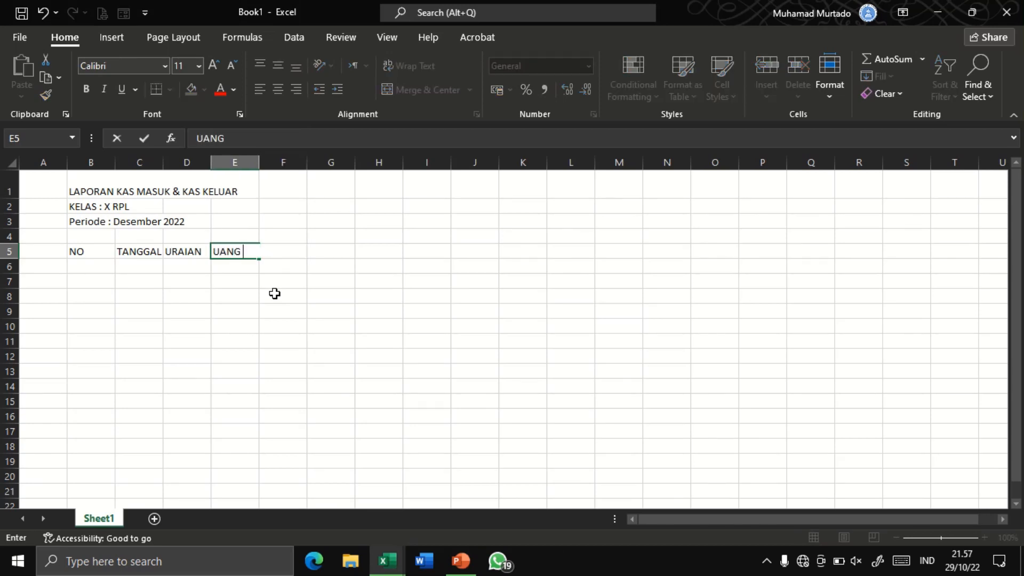
type("MASUK")
key("Tab")
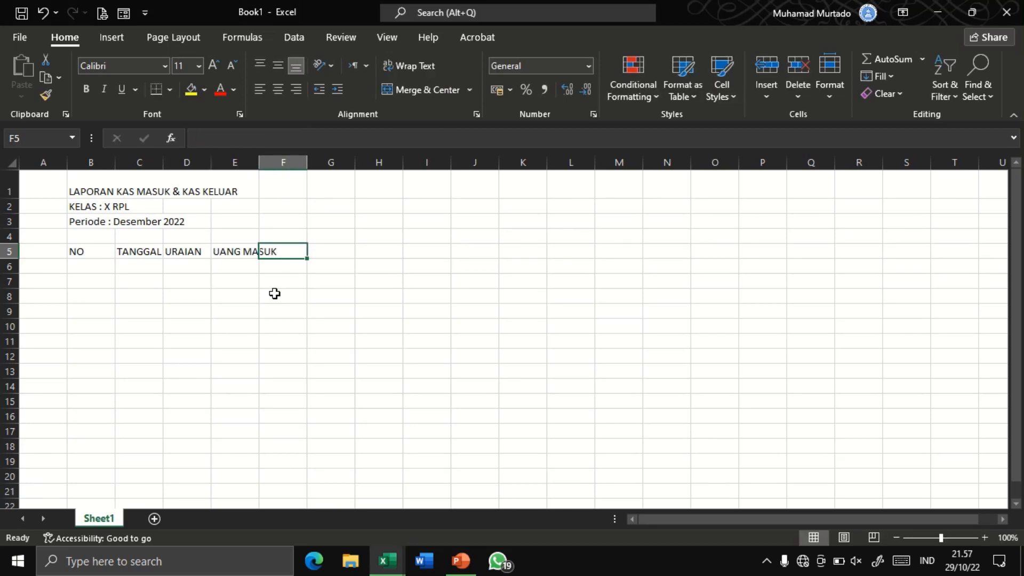
Step: Enter the headings UANG KELUAR in cell F5 and SALDO in cell G5
type("UANG KELUAR")
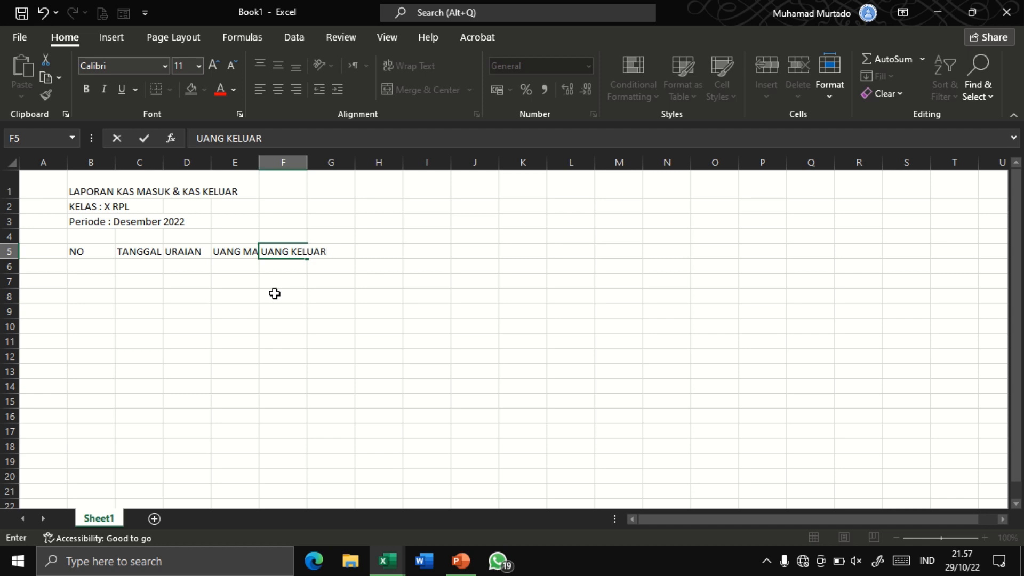
key("Tab")
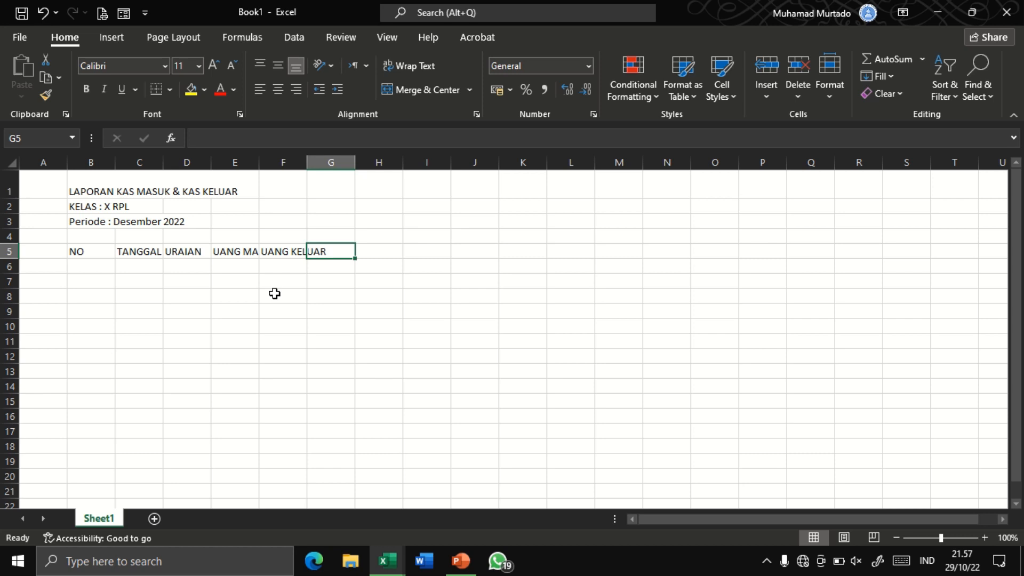
type("SALDO")
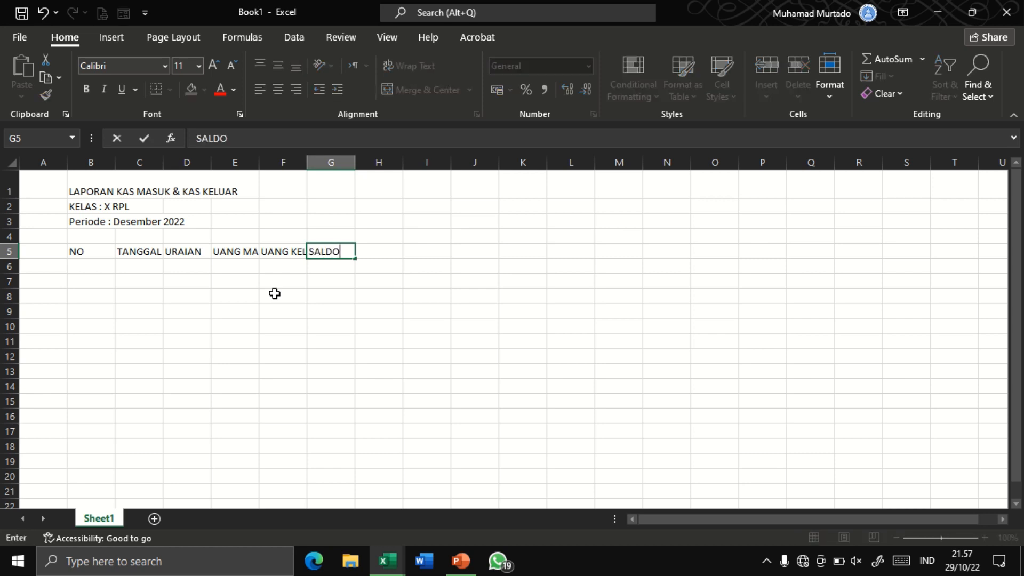
key("Return")
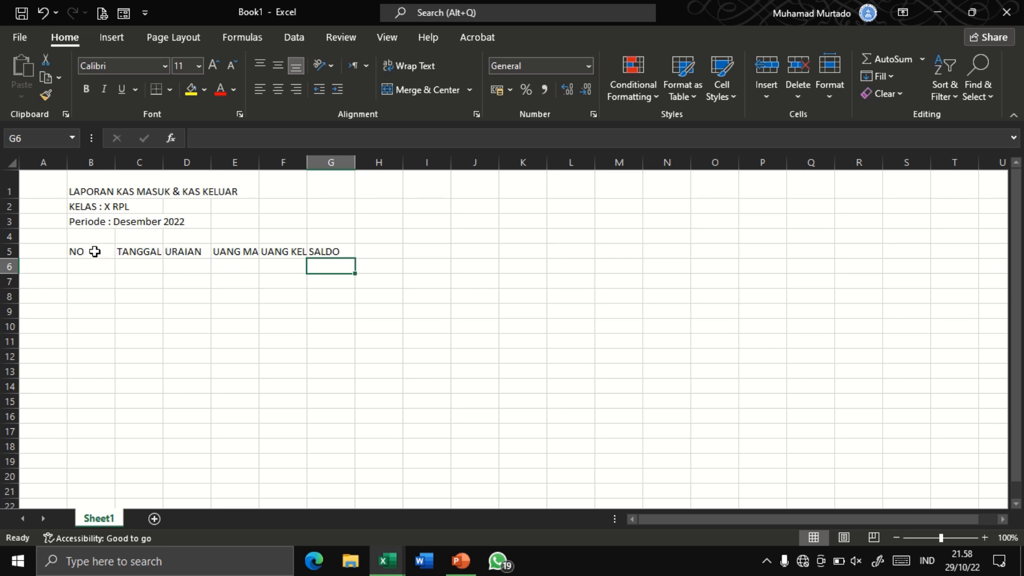
Step: Merge and center the report title across B1:G1 and align it to the vertical middle
left_click_drag(98, 190, 323, 179)
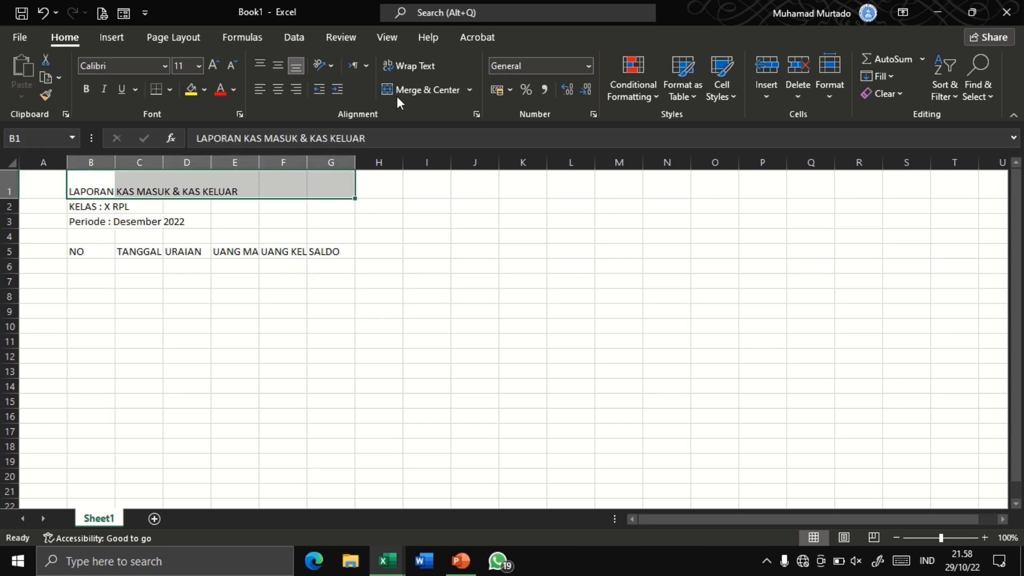
left_click(413, 90)
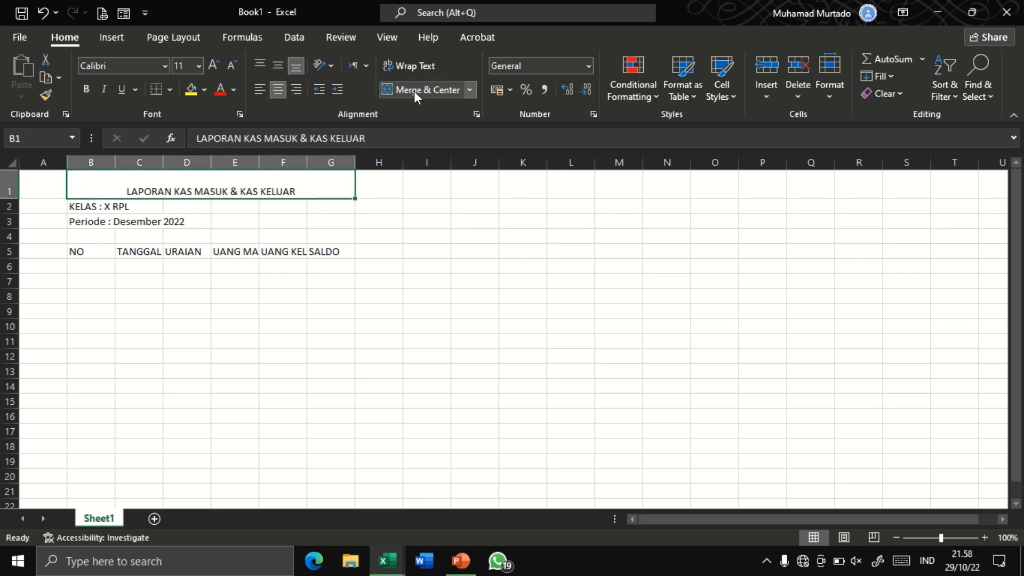
left_click(276, 67)
Step: Merge and center the class line across B2:G2 and the period line across B3:G3, aligning both to the vertical middle
left_click_drag(85, 209, 327, 208)
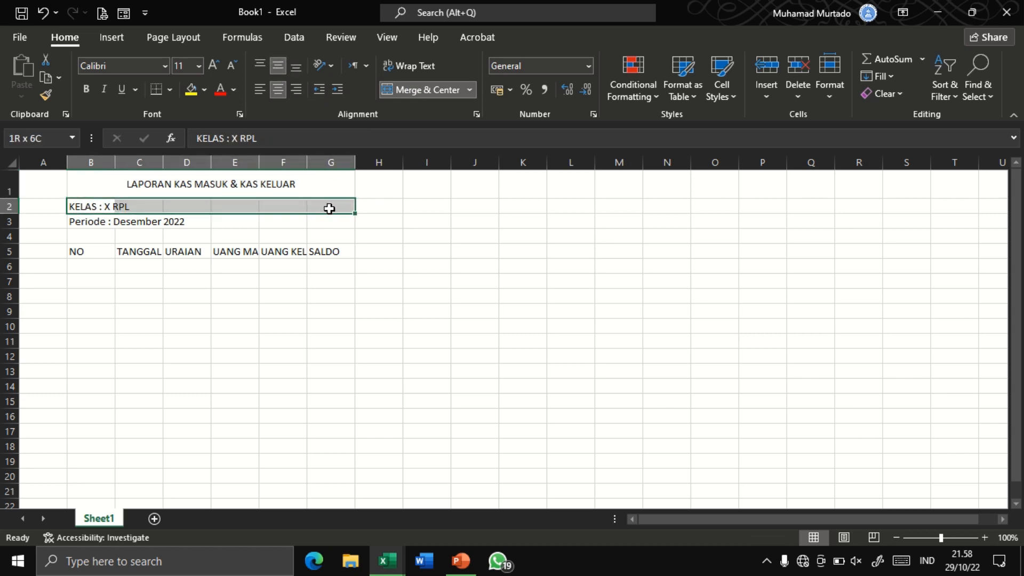
left_click(426, 90)
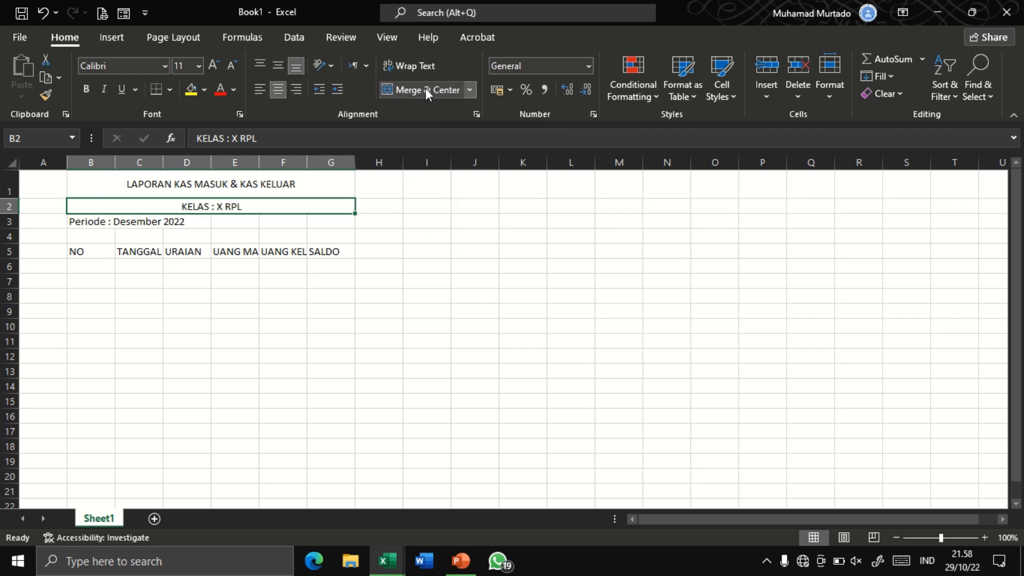
left_click_drag(83, 223, 333, 219)
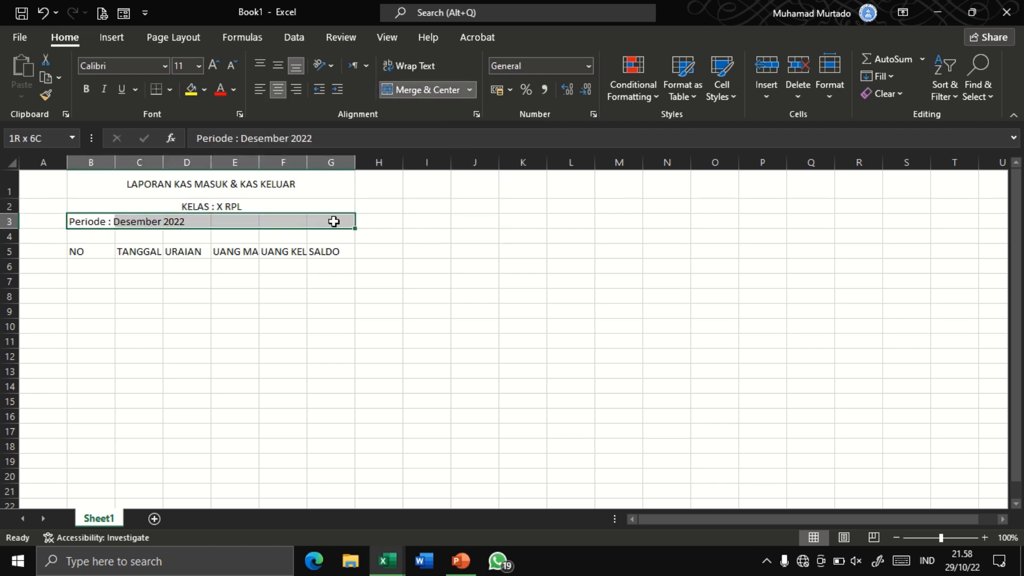
left_click(424, 91)
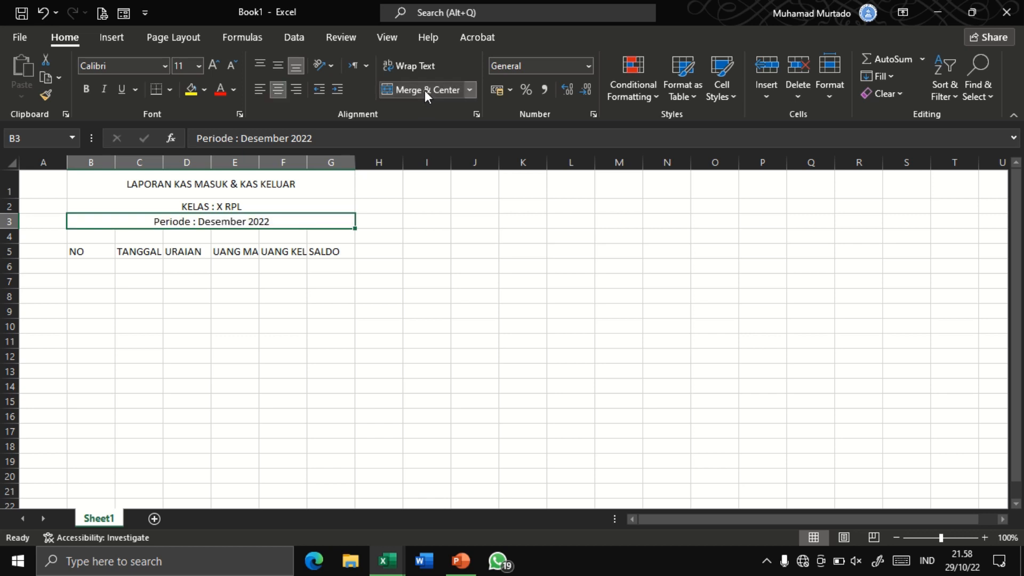
left_click(278, 71)
left_click(235, 204)
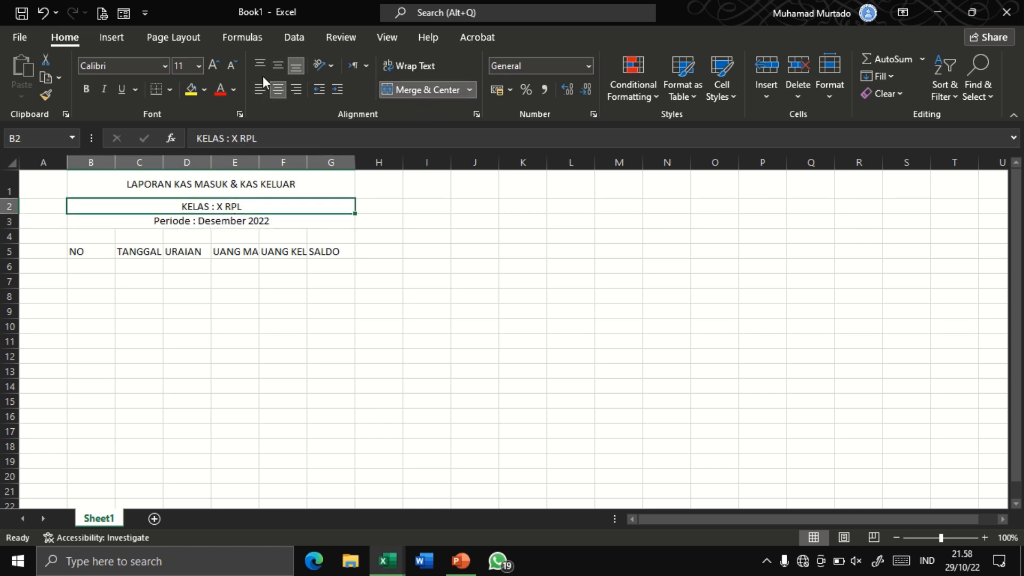
left_click(276, 65)
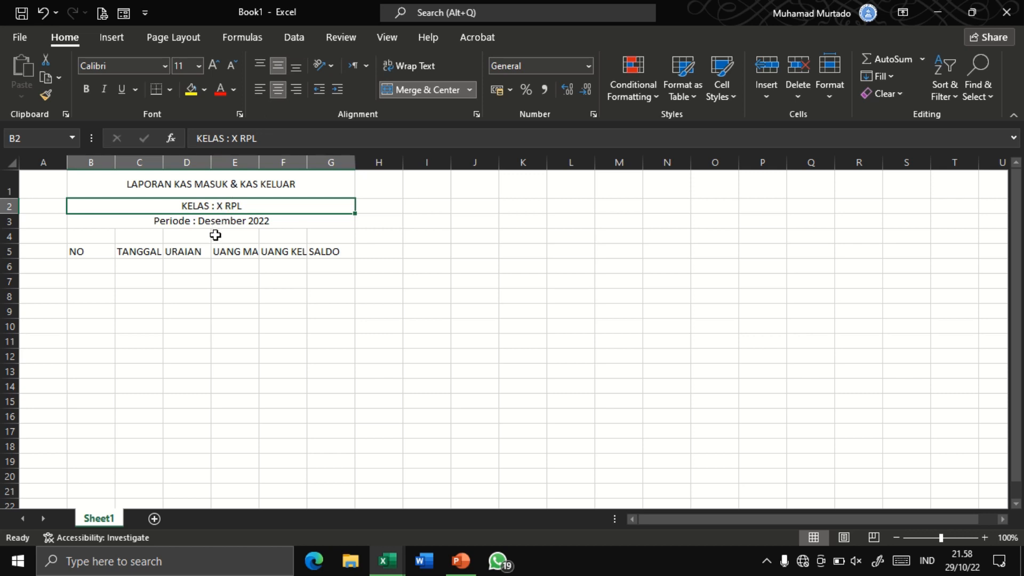
Step: AutoFit the widths of columns B through G to their row 5 headings
left_click(99, 252)
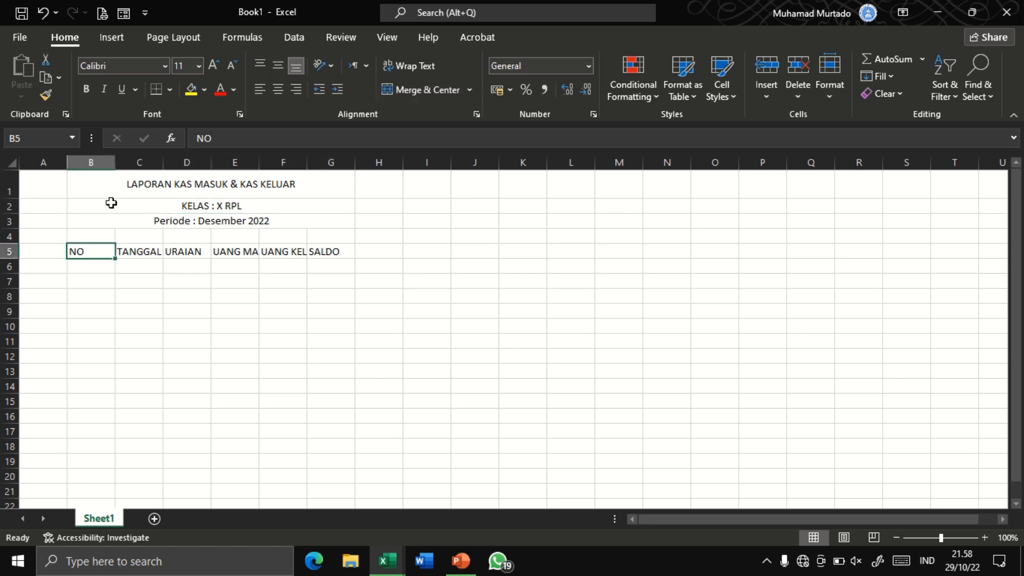
double_click(115, 162)
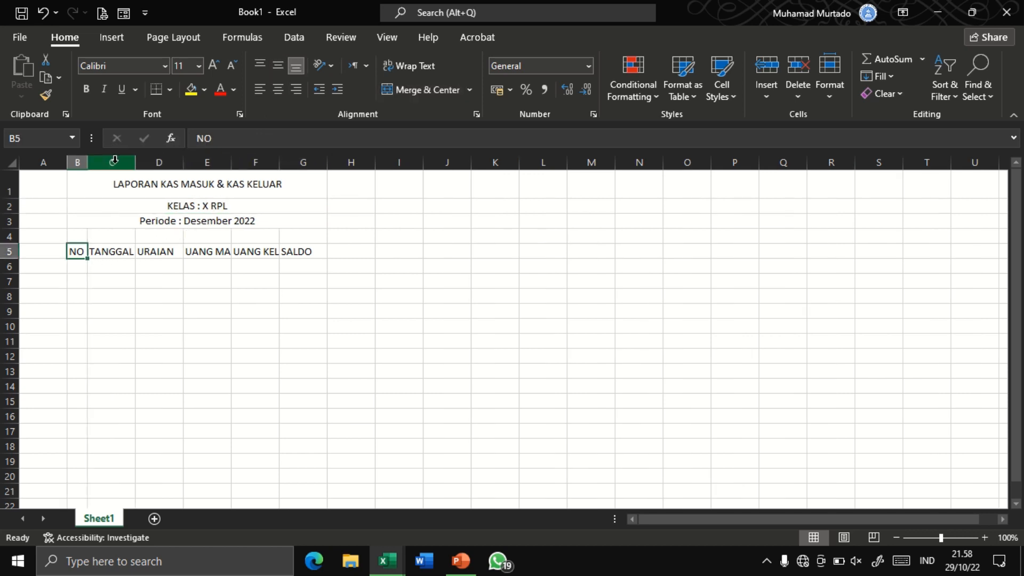
double_click(135, 162)
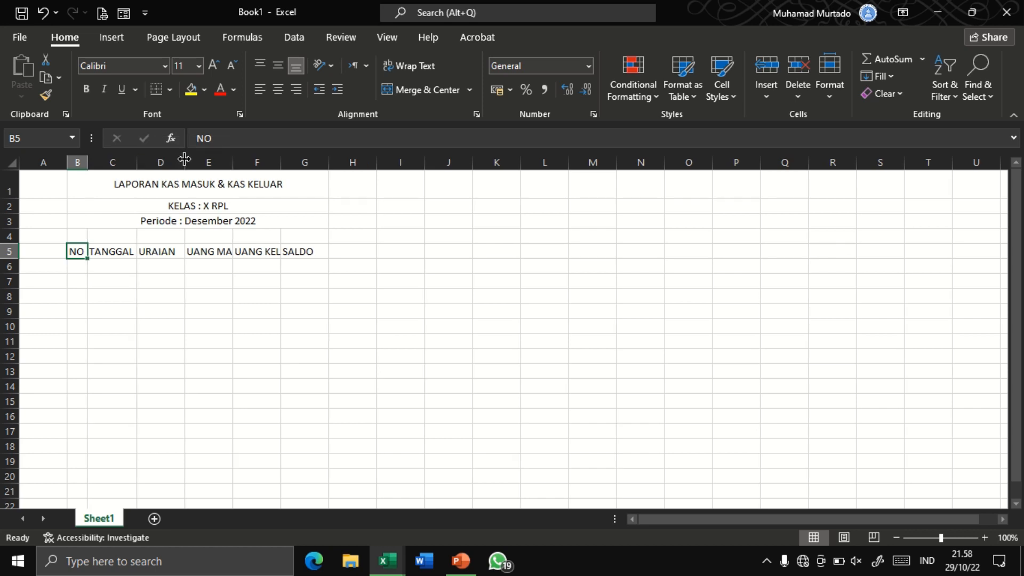
double_click(184, 162)
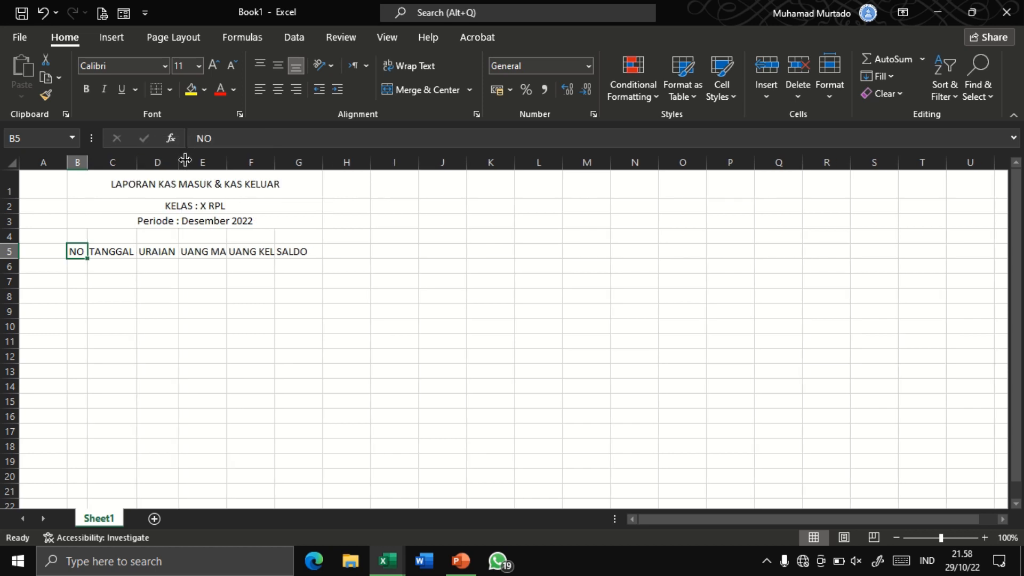
double_click(227, 162)
double_click(296, 162)
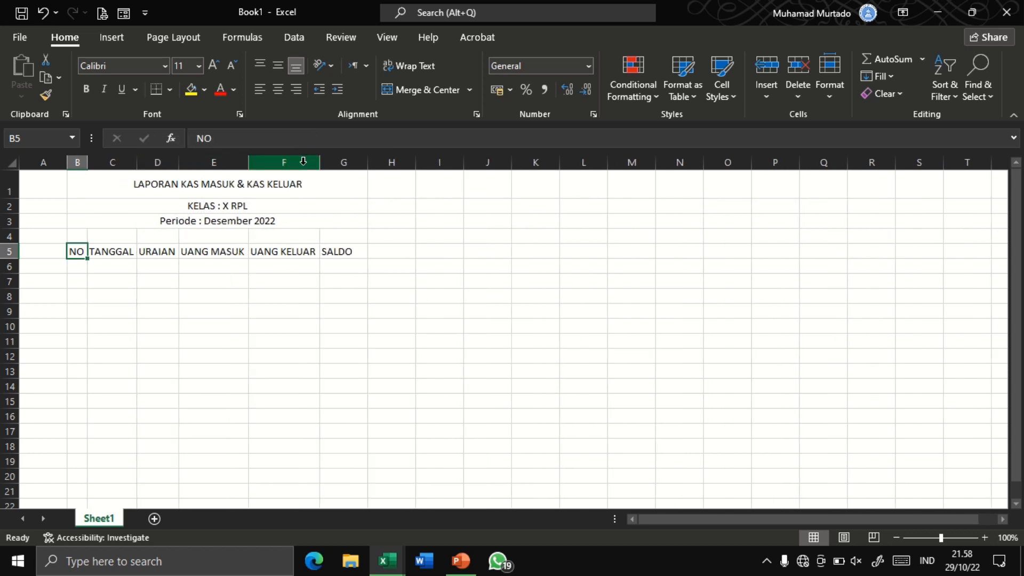
double_click(367, 162)
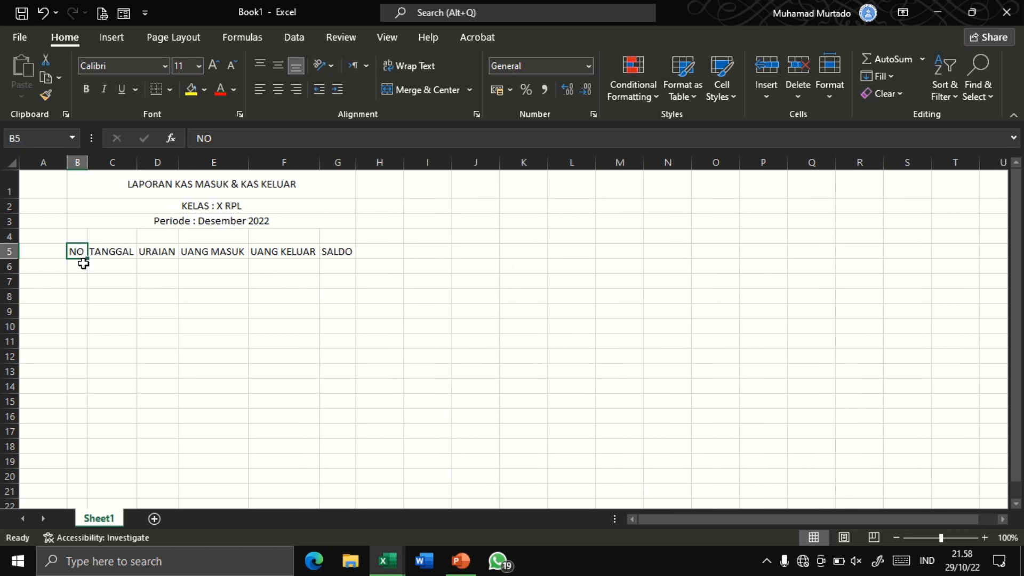
Step: Check the layout of the finished KAS KELAS workbook, including its numbered rows, and return to Book1
left_click(393, 565)
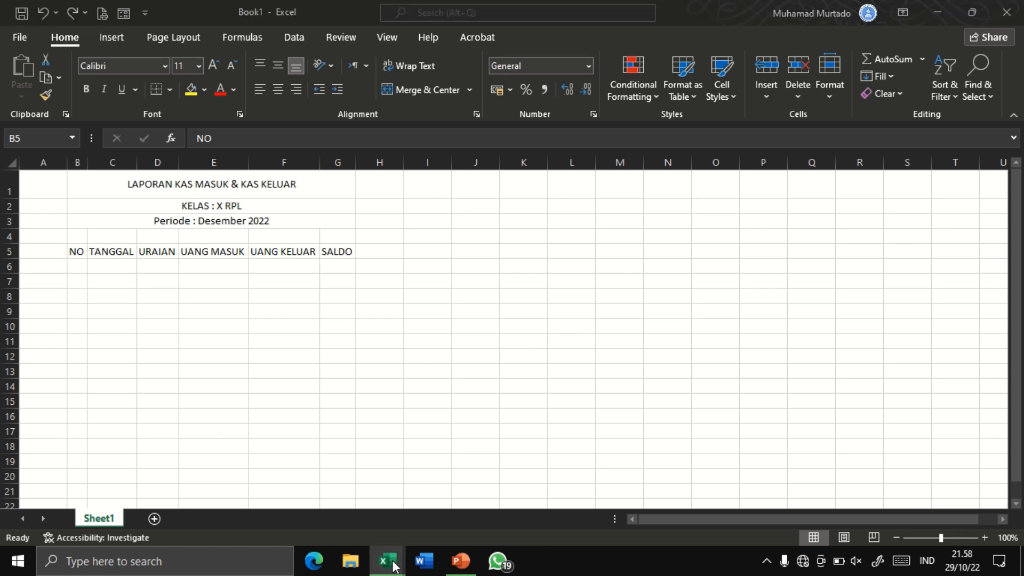
left_click(469, 496)
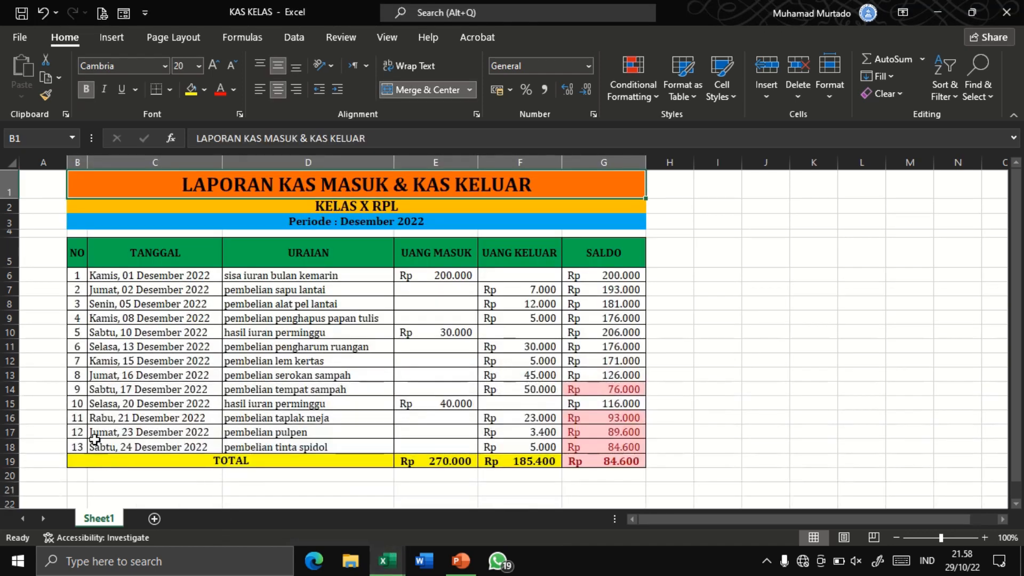
mouse_move(396, 565)
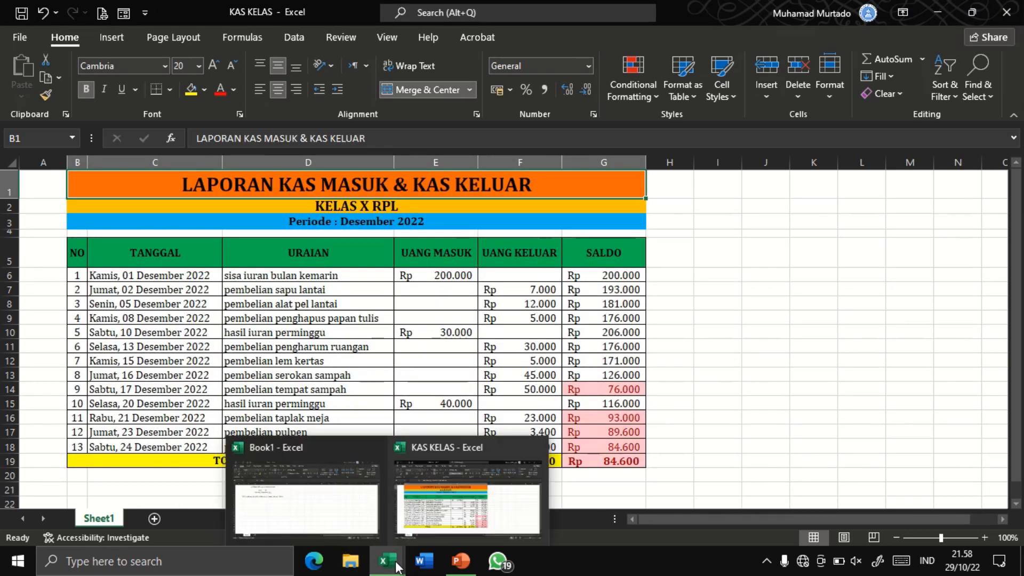
left_click(318, 483)
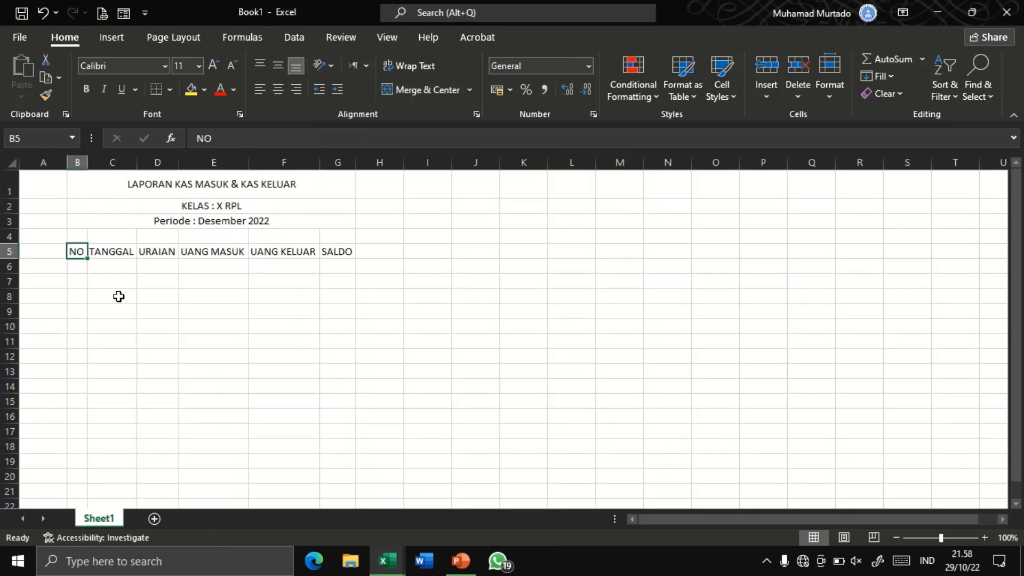
Step: Number the rows in the NO column from 1 to 13 in cells B6:B18 by filling the series down from 1 and 2
left_click(79, 265)
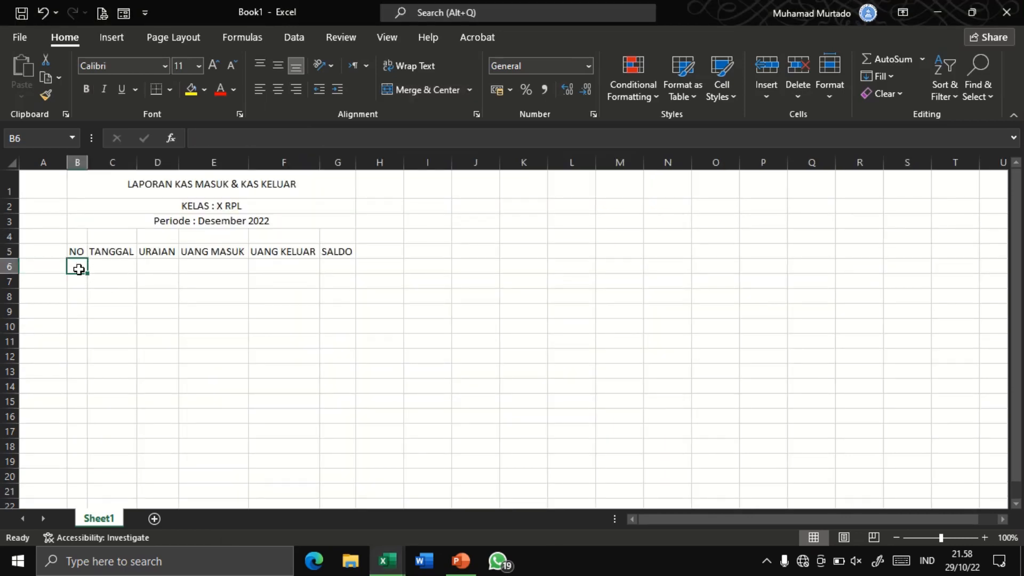
type("1")
key("Return")
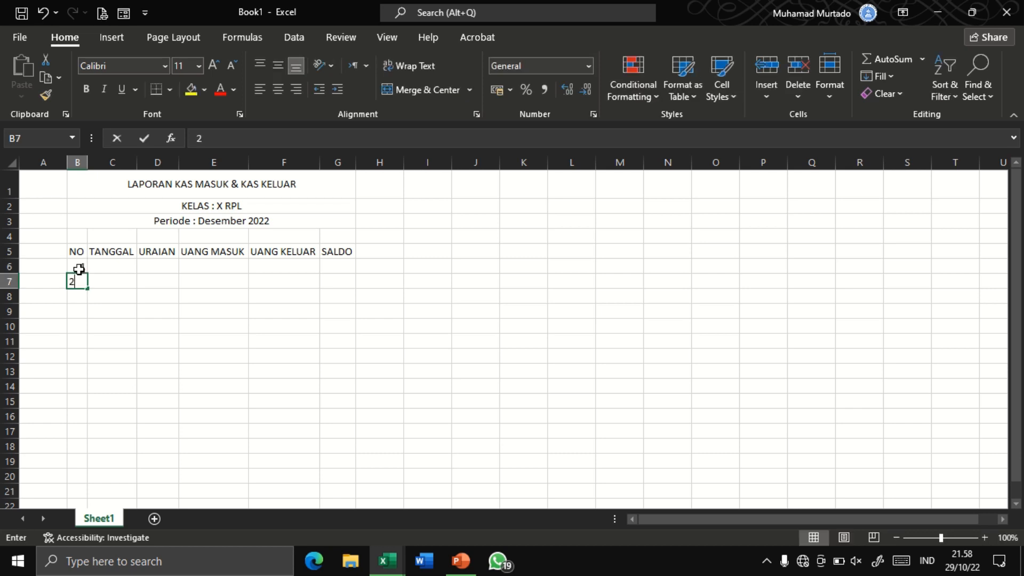
type("2")
left_click(103, 268)
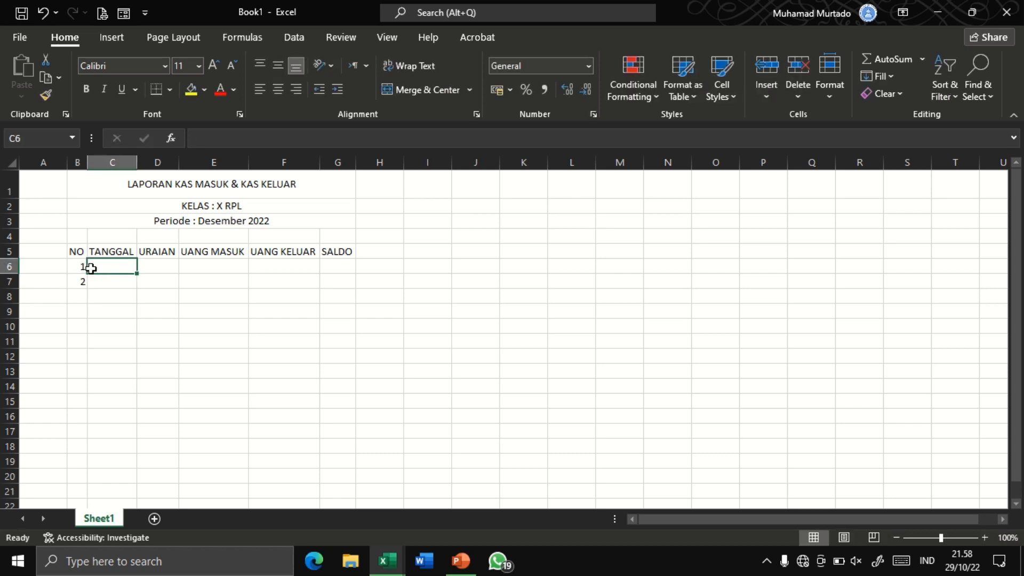
left_click_drag(80, 267, 79, 272)
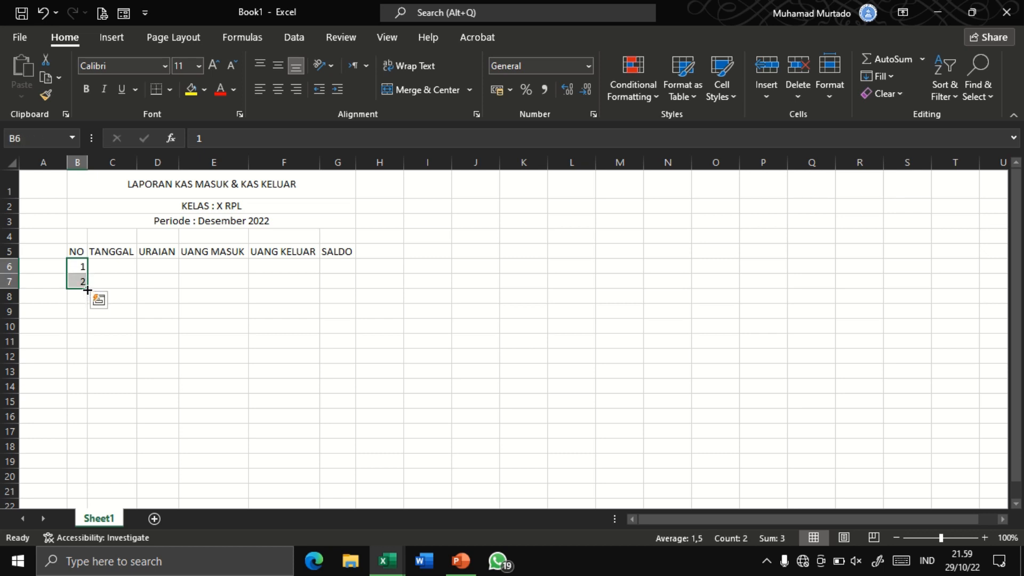
left_click_drag(88, 289, 87, 449)
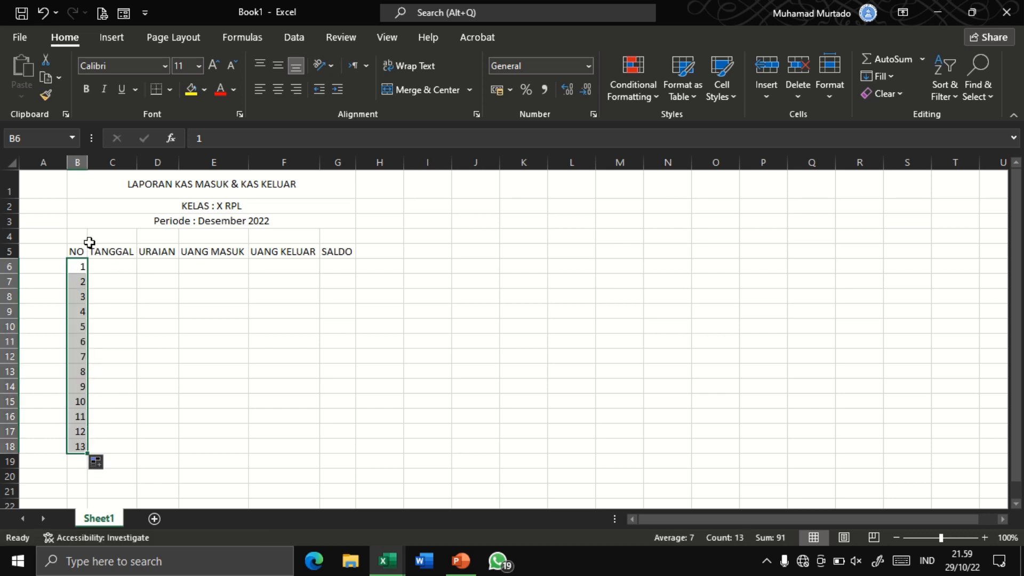
Step: Center the contents of column B horizontally and align them to the vertical middle
left_click(77, 160)
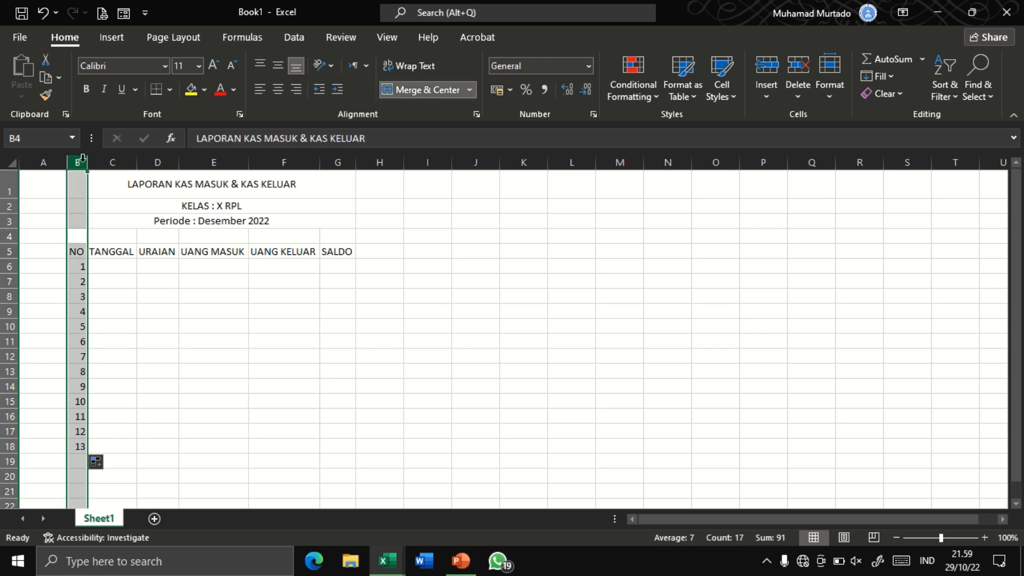
left_click(278, 89)
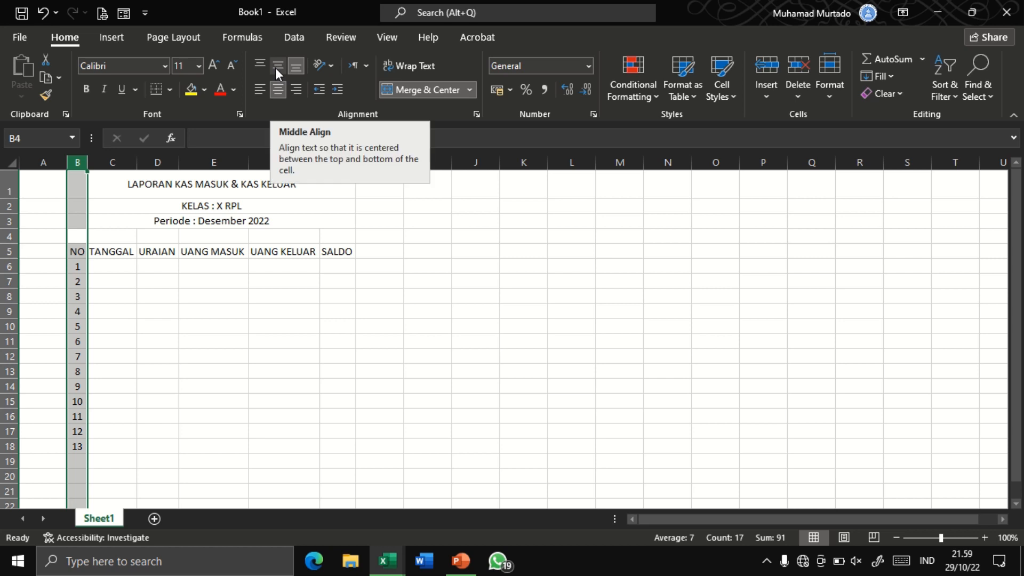
left_click(275, 69)
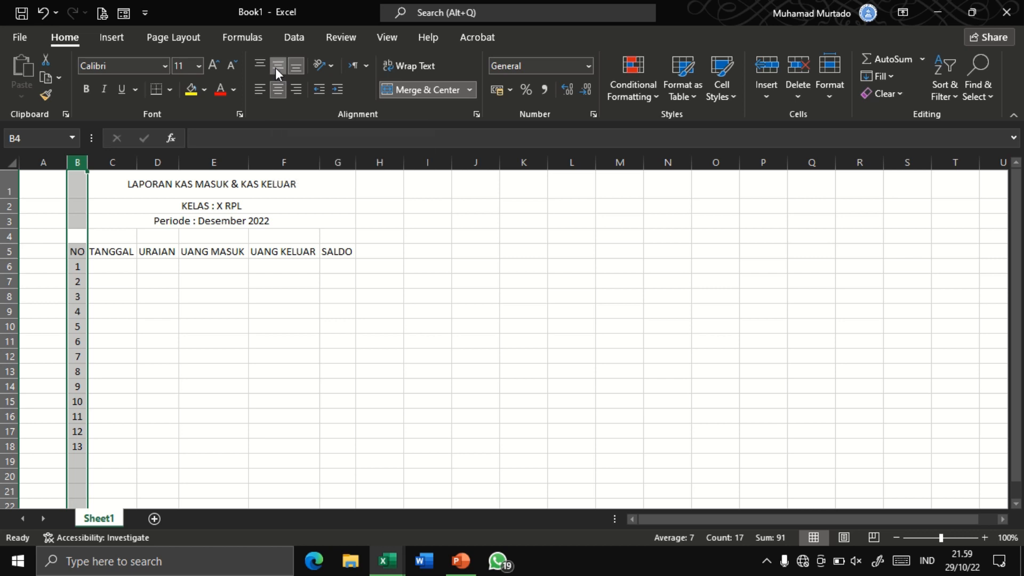
Step: Make the row 5 headings bold and center them horizontally
left_click(4, 252)
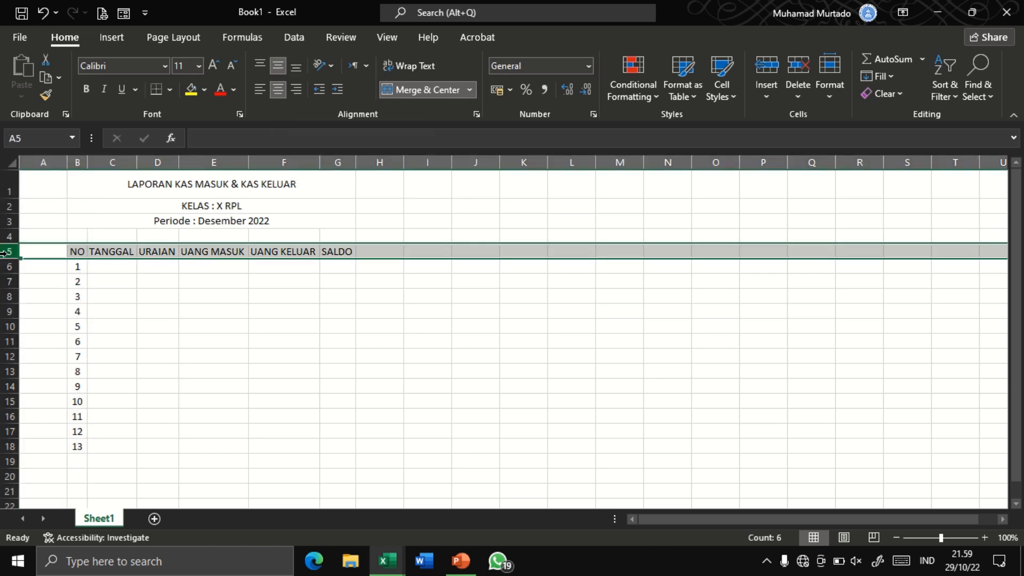
left_click(86, 89)
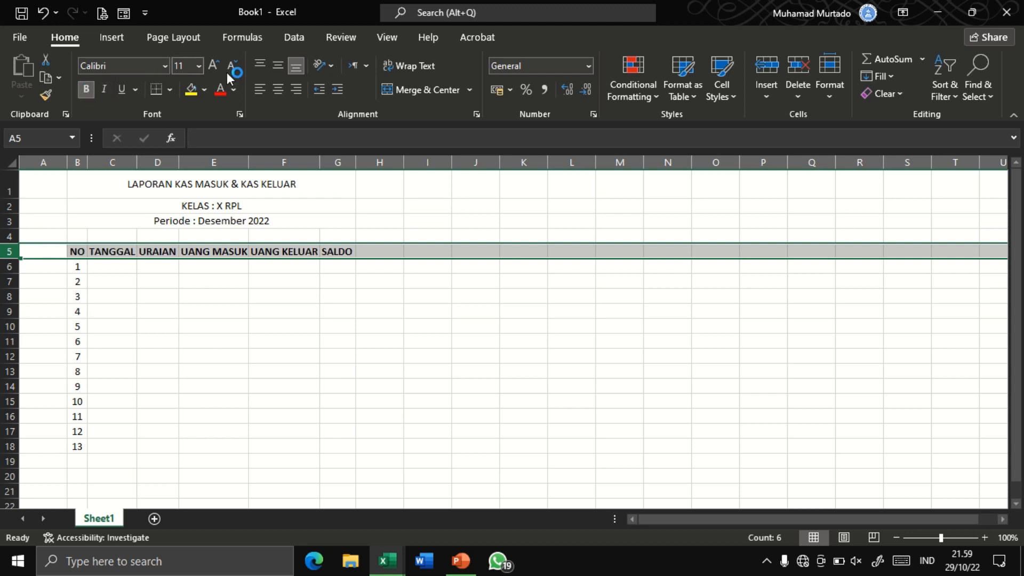
left_click(277, 90)
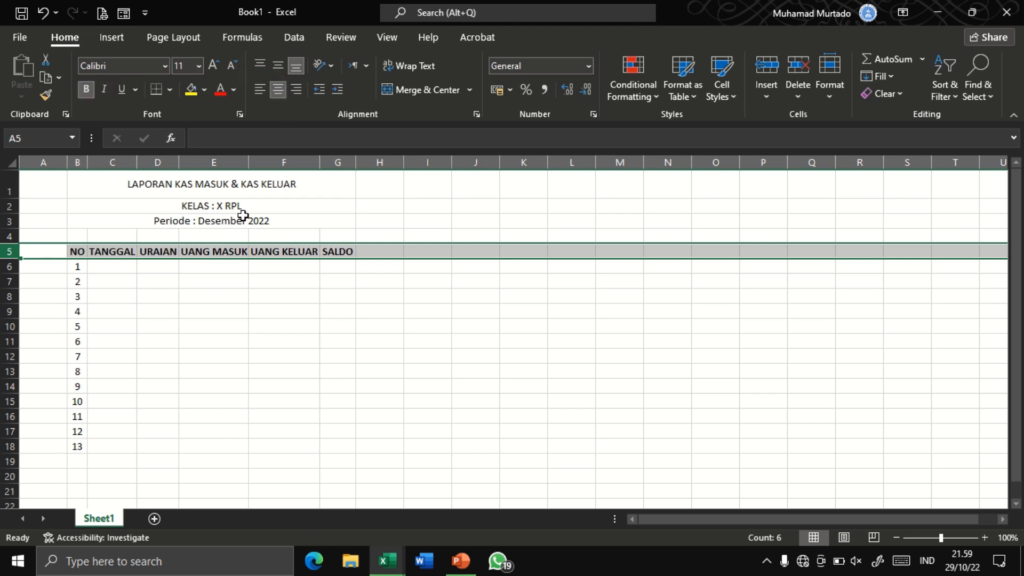
Step: Apply All Borders to the table range B5:G18
left_click(113, 268)
left_click_drag(77, 251, 348, 443)
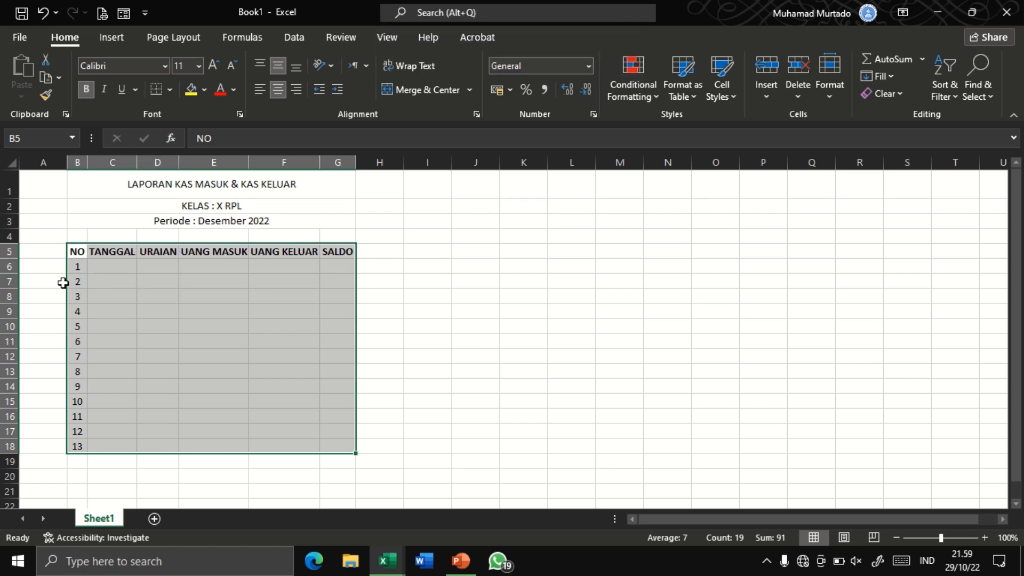
left_click(170, 89)
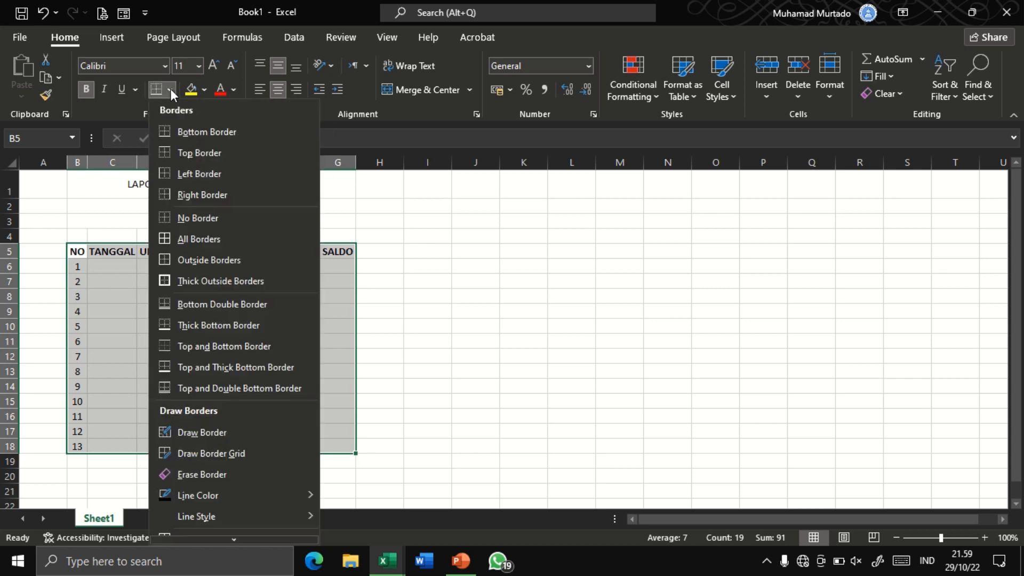
left_click(193, 243)
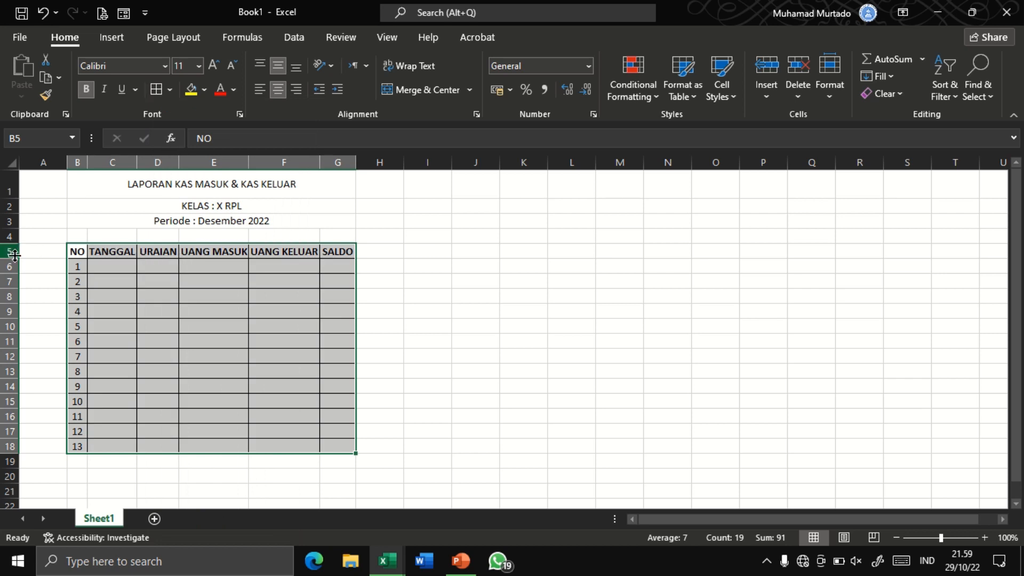
Step: Increase the height of heading row 5 to nearly double and align table range B5:G18 to the vertical middle
left_click_drag(14, 257, 17, 269)
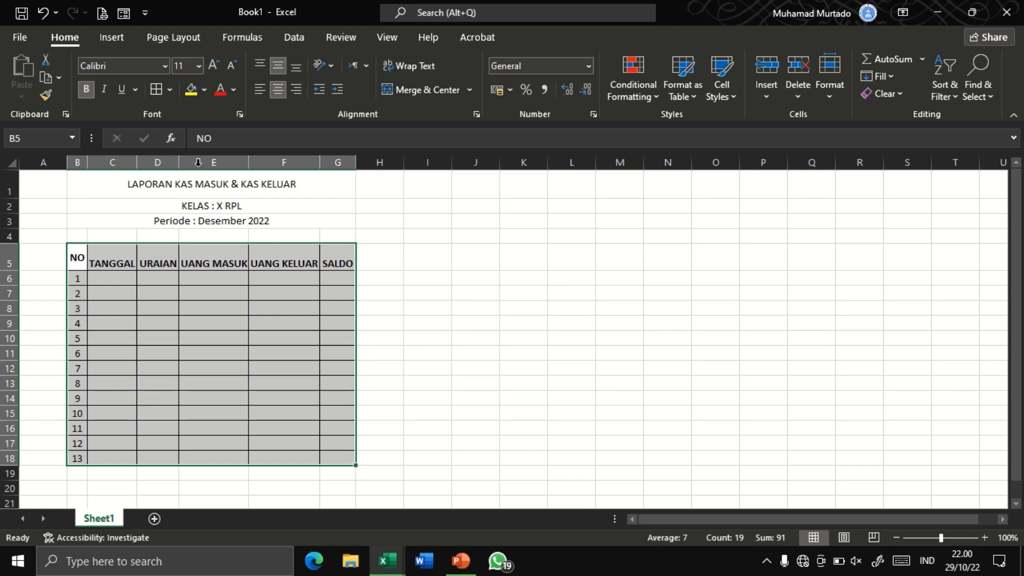
left_click(277, 69)
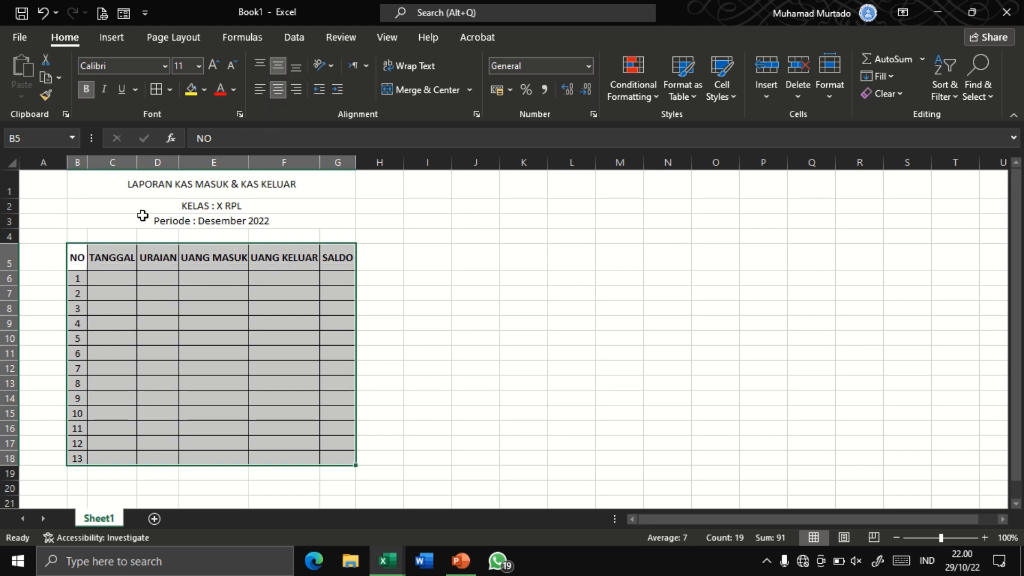
Step: Widen columns C through G beyond their headings, making the URAIAN column the widest
left_click_drag(137, 164, 291, 166)
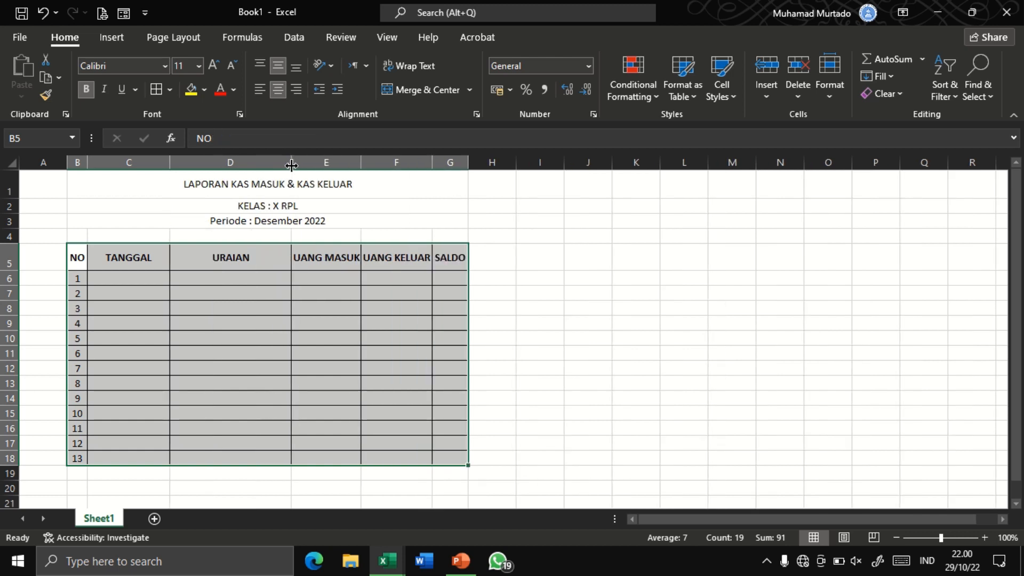
left_click_drag(363, 162, 368, 163)
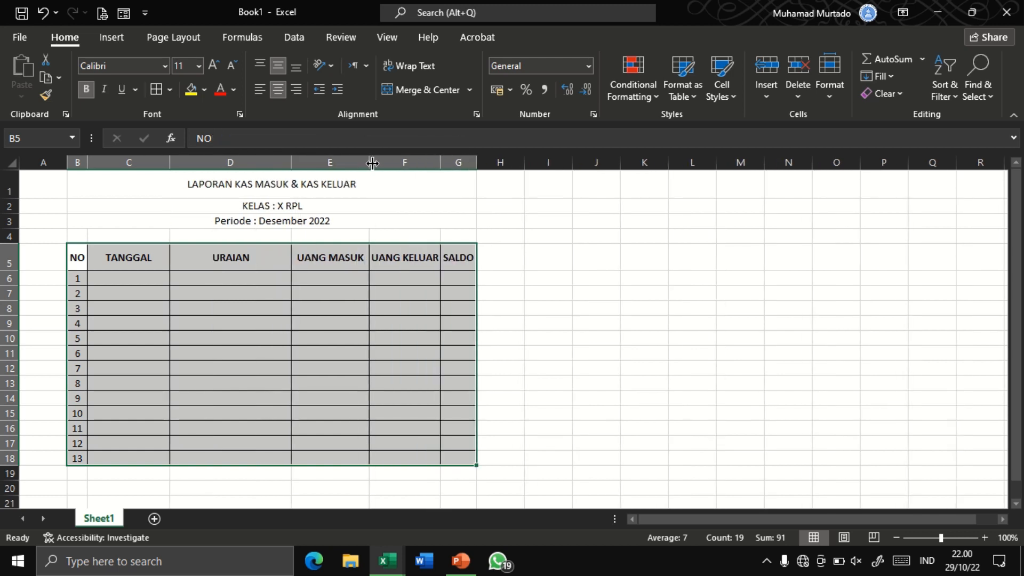
left_click_drag(457, 161, 524, 160)
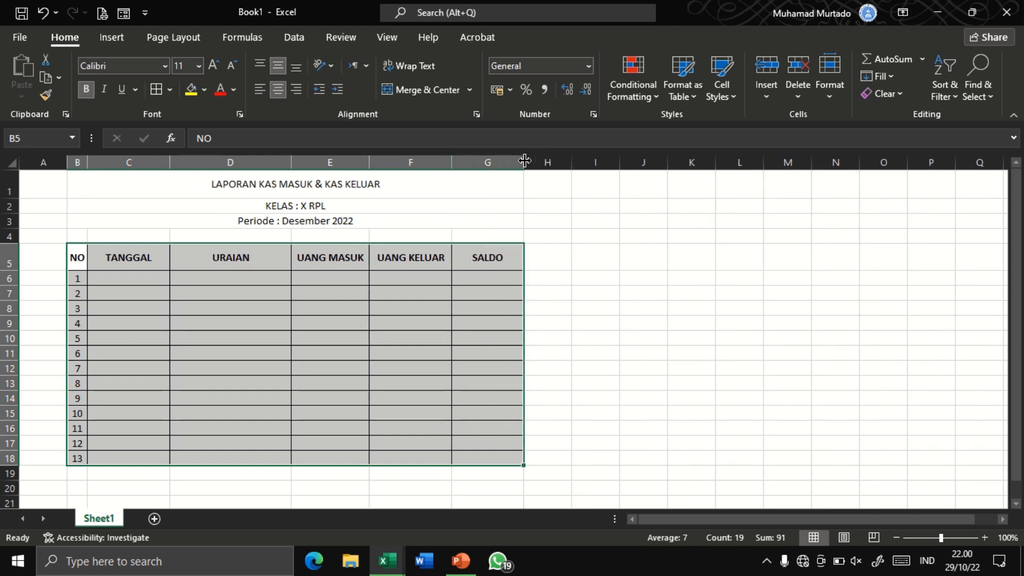
left_click(257, 183)
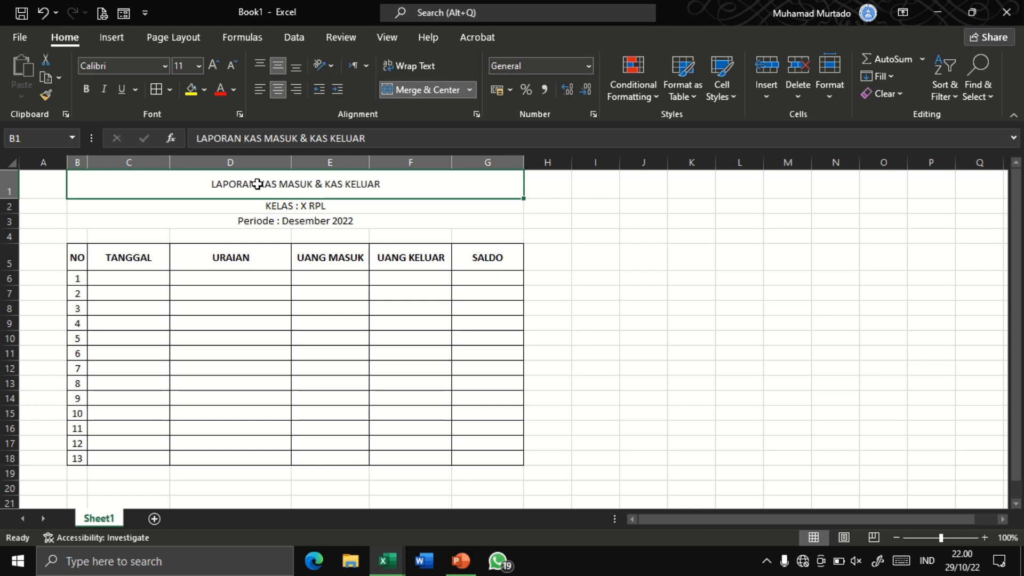
key("shift+Down")
key("shift+Down")
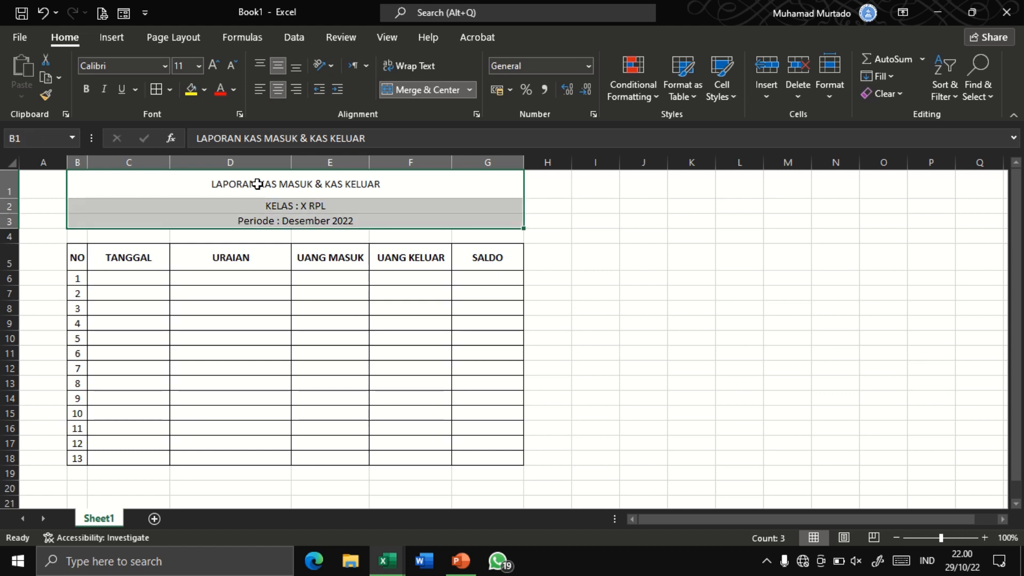
left_click(50, 189)
key("ctrl+a")
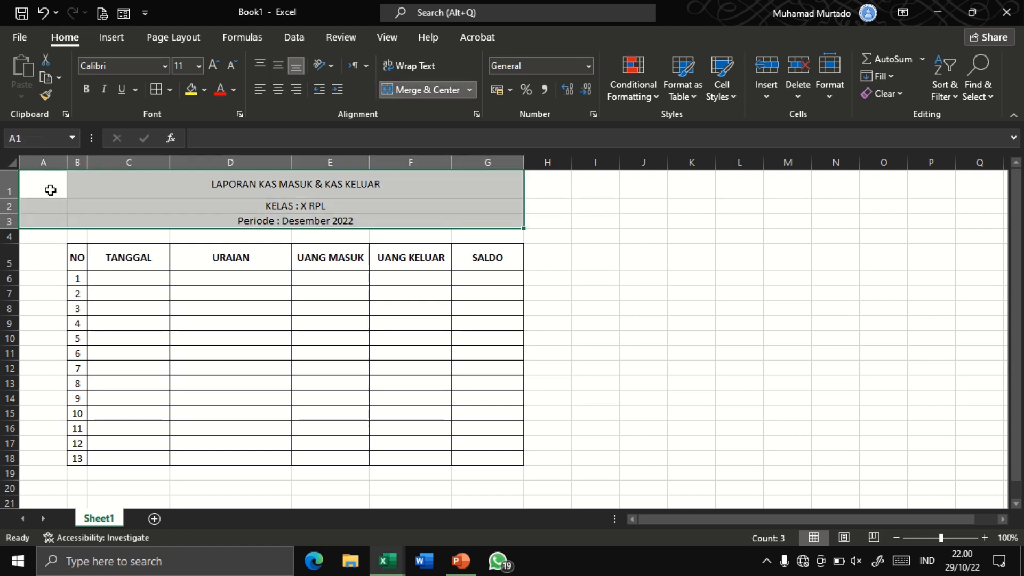
Step: Set the font of range A1:H19 to Cambria at size 12
left_click(54, 180)
left_click_drag(55, 180, 562, 473)
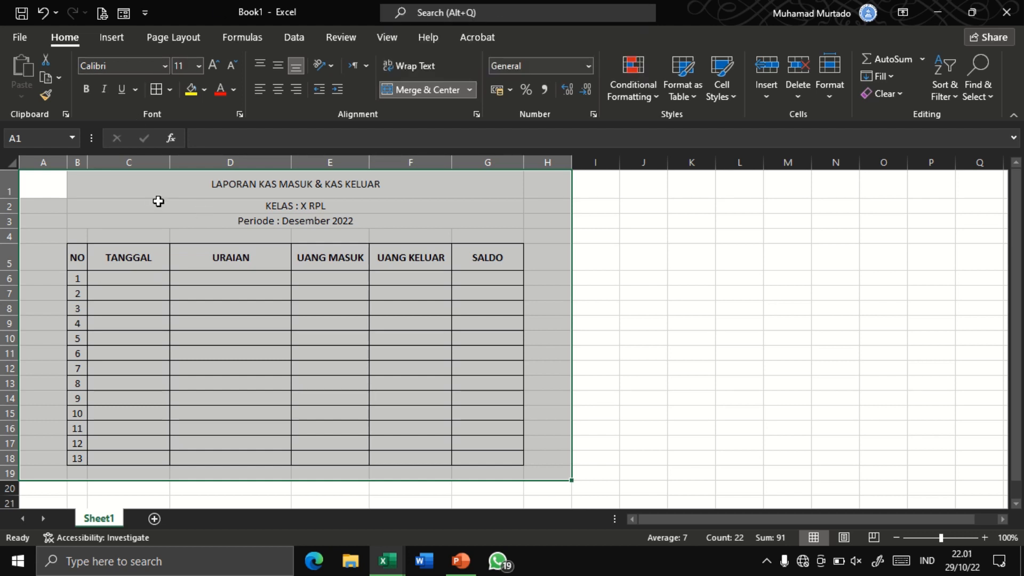
left_click(152, 66)
type("Cam")
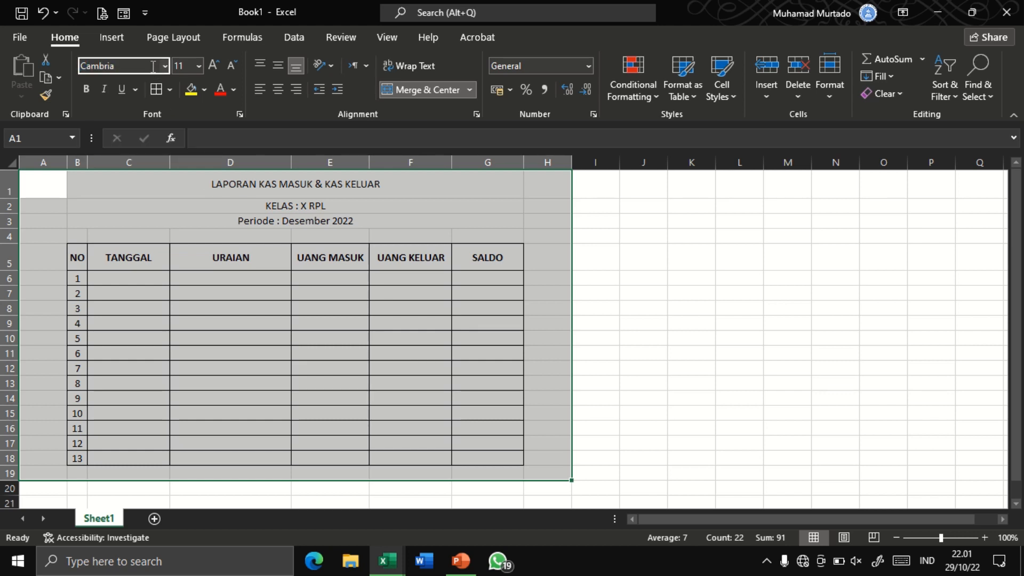
key("Return")
left_click(212, 65)
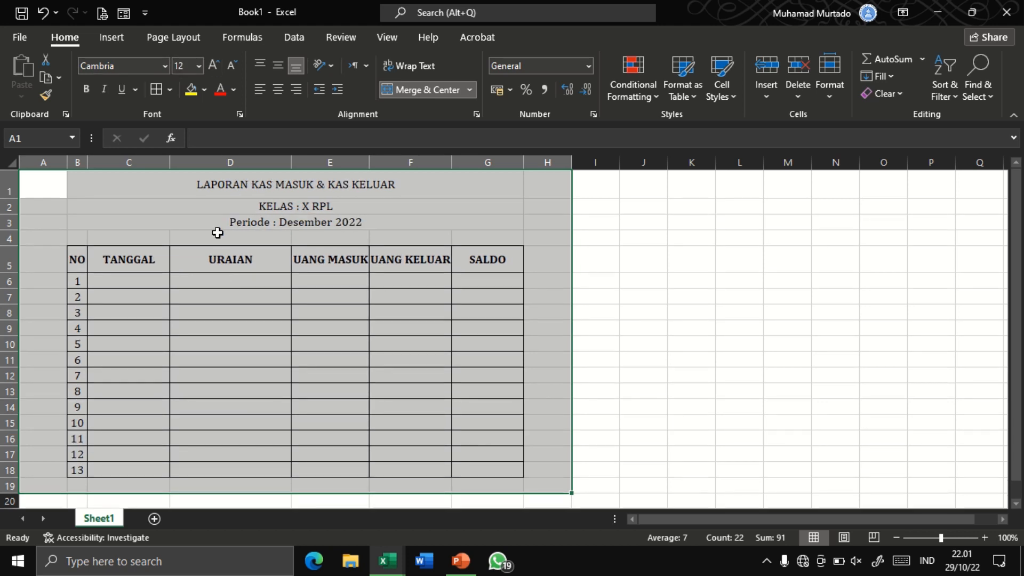
Step: Make the report title in B1 bold and increase its font size to 20
left_click(212, 186)
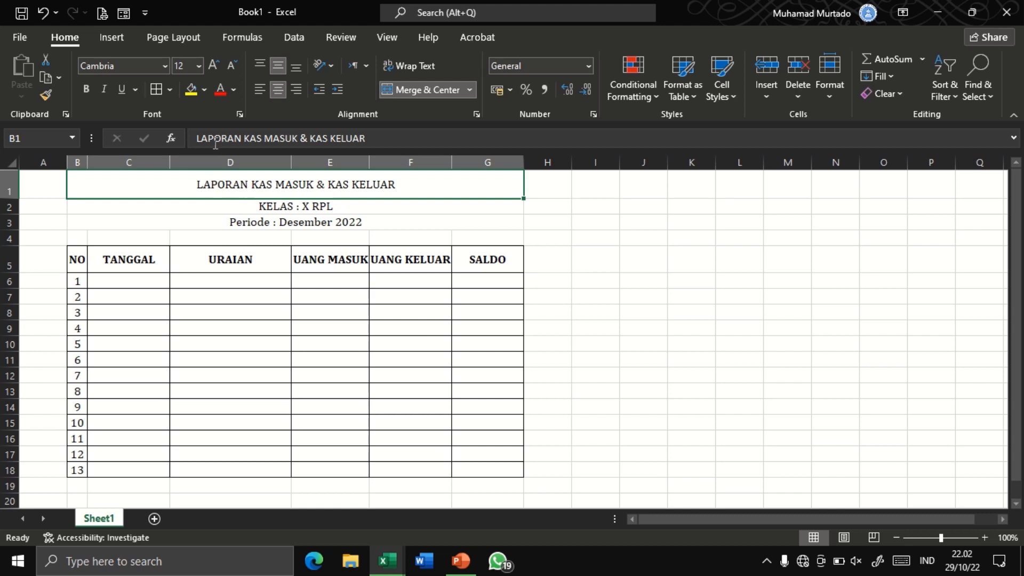
left_click(86, 89)
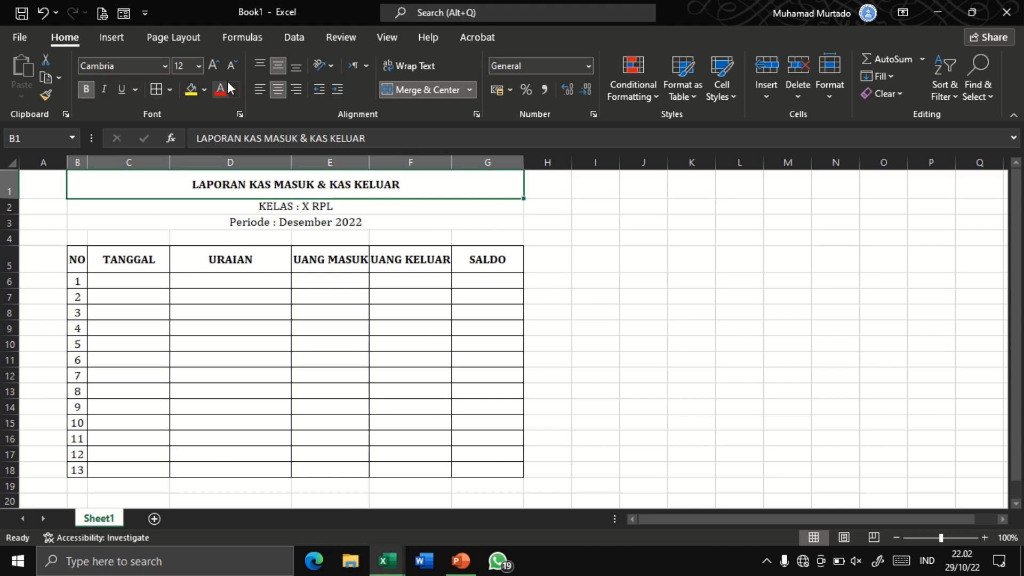
left_click(217, 66)
left_click(217, 65)
left_click(217, 65)
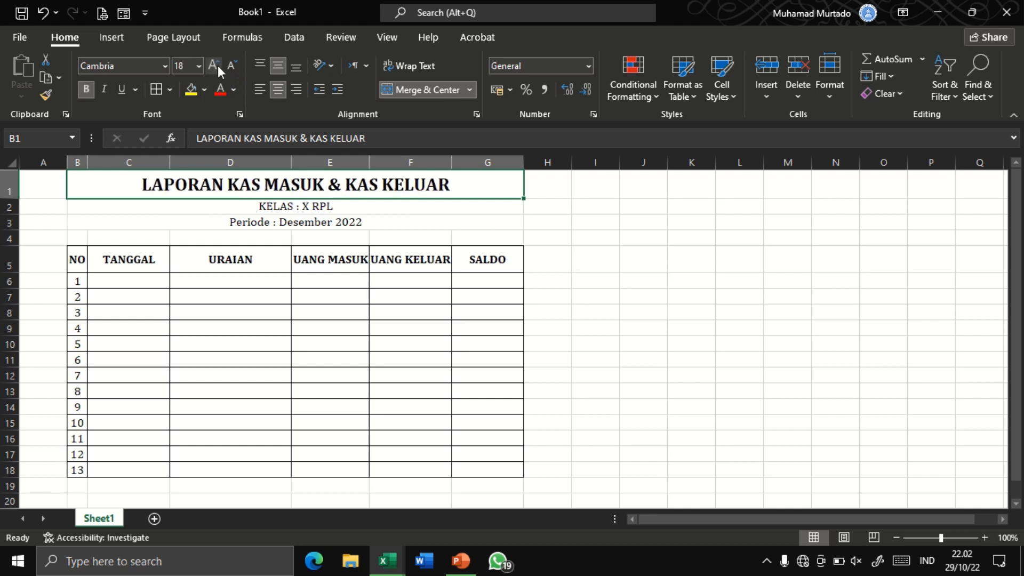
left_click(217, 65)
Step: Make the class and period lines in rows 2 and 3 bold, and increase the class line's font size to 16
mouse_move(279, 207)
left_mouse_down()
mouse_move(286, 224)
mouse_move(279, 216)
left_mouse_up()
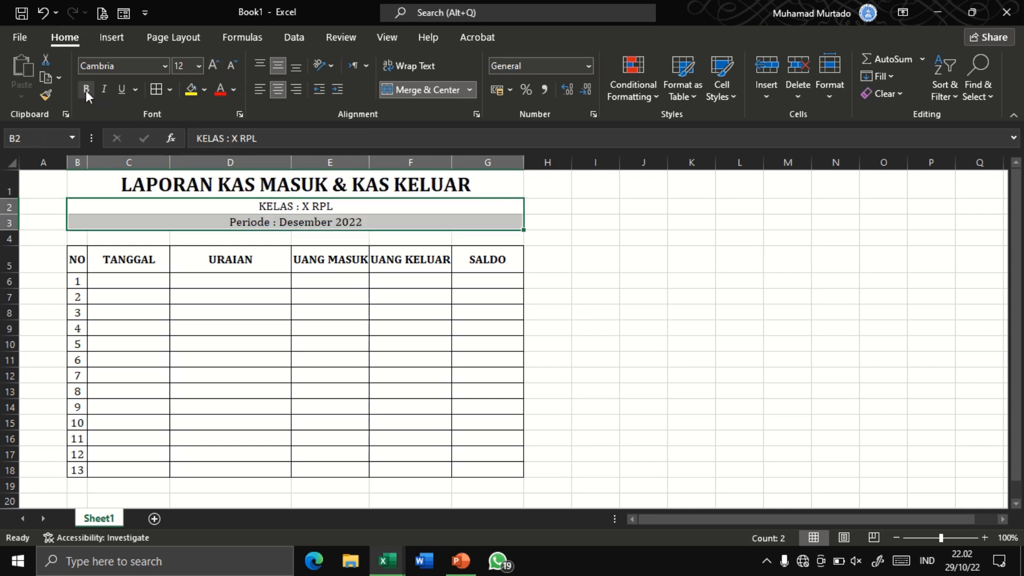
left_click(86, 91)
left_click(277, 207)
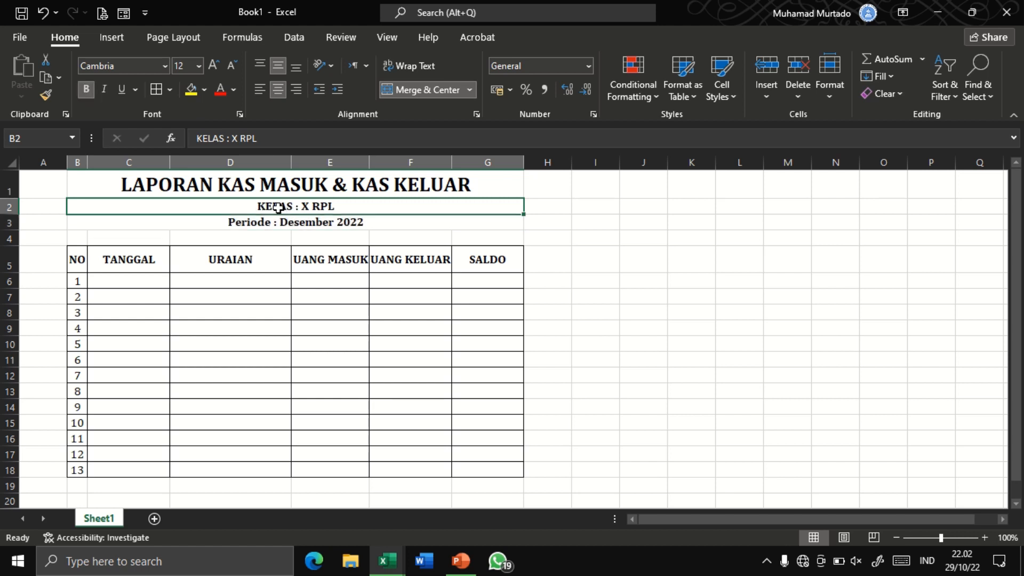
left_click(213, 65)
left_click(213, 65)
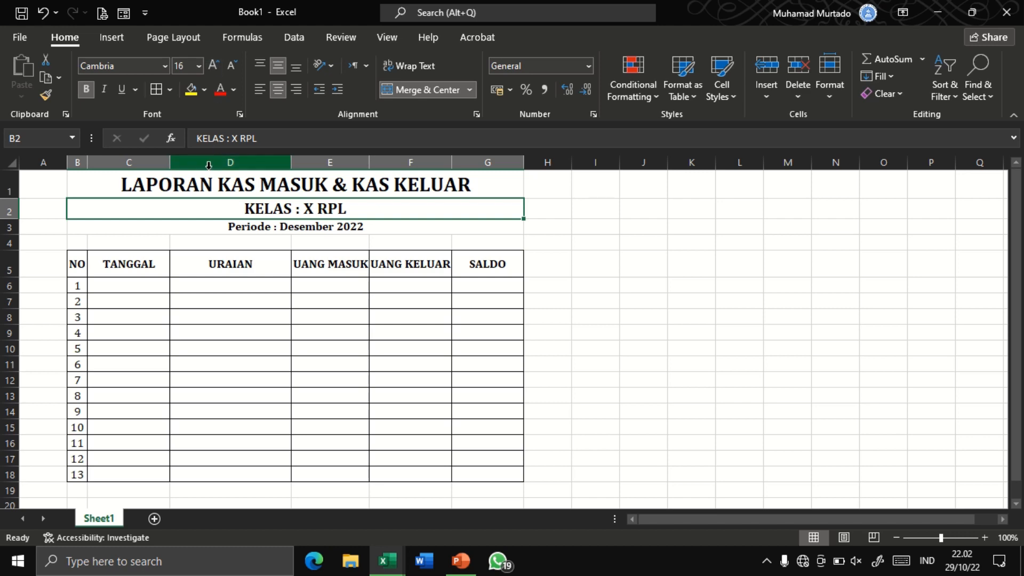
Step: Check the title colour in the KAS KELAS workbook and fill the report title in B1 of Book1 with bright orange
left_click(193, 180)
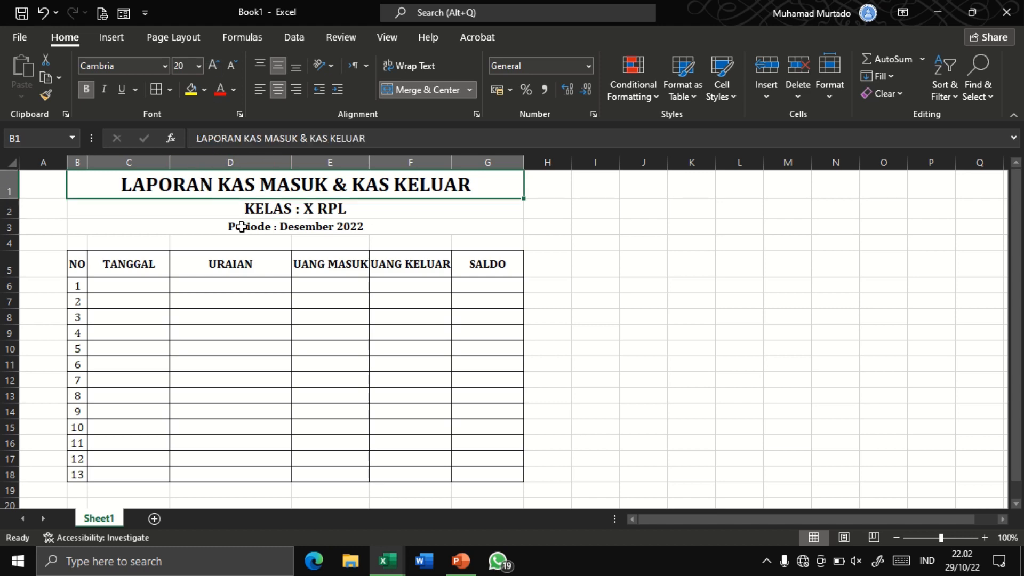
mouse_move(400, 565)
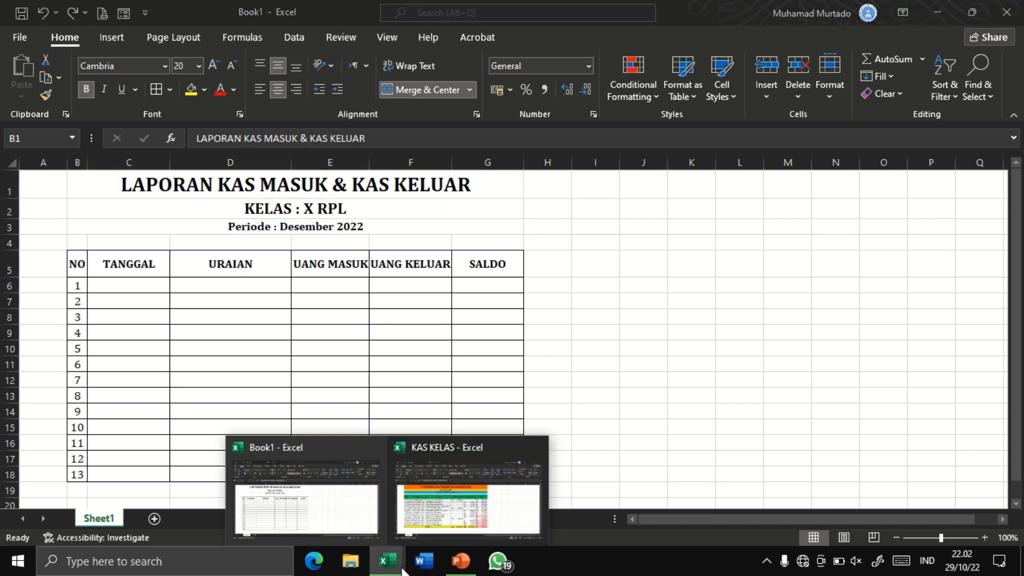
left_click(427, 514)
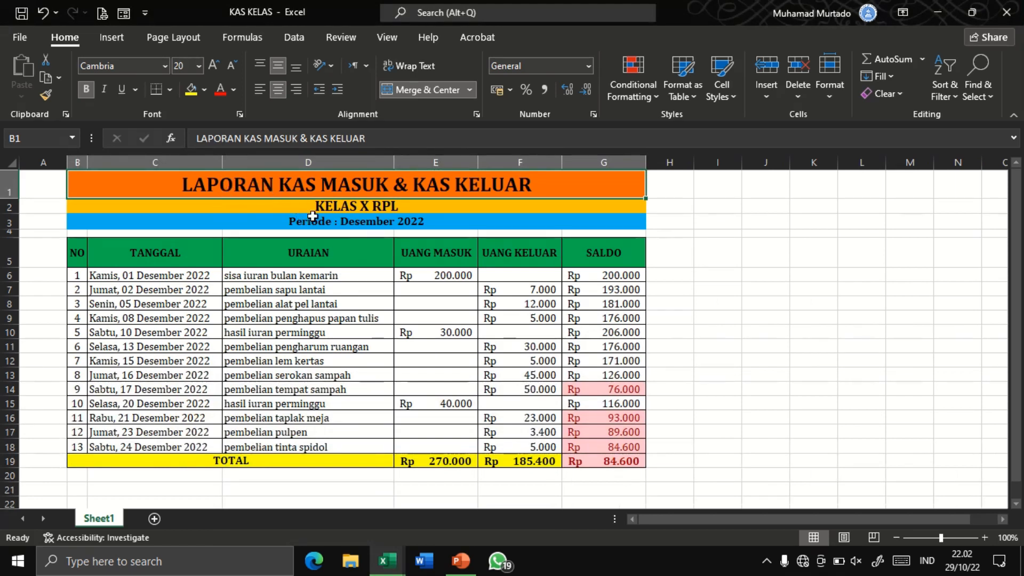
mouse_move(392, 564)
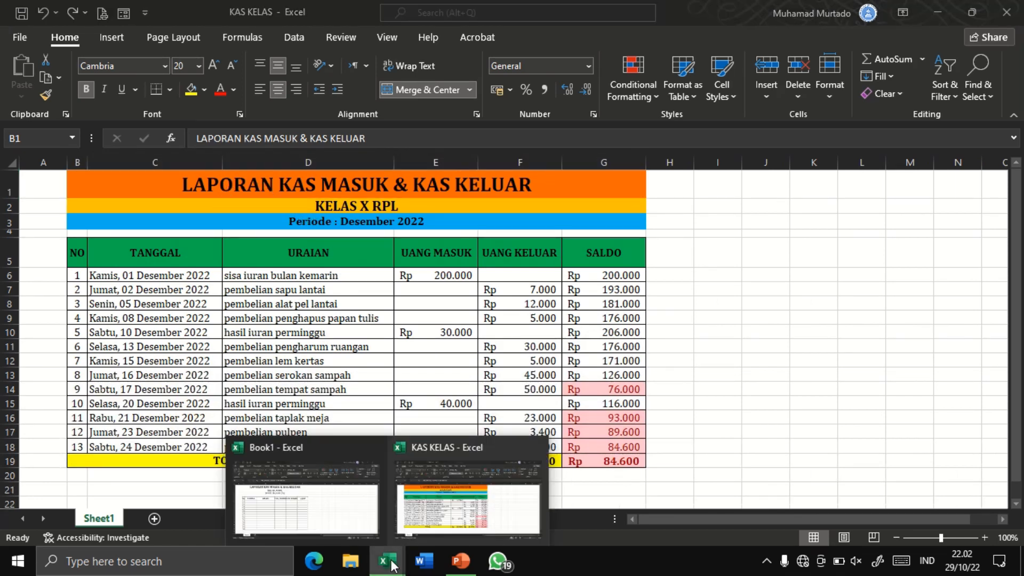
left_click(347, 495)
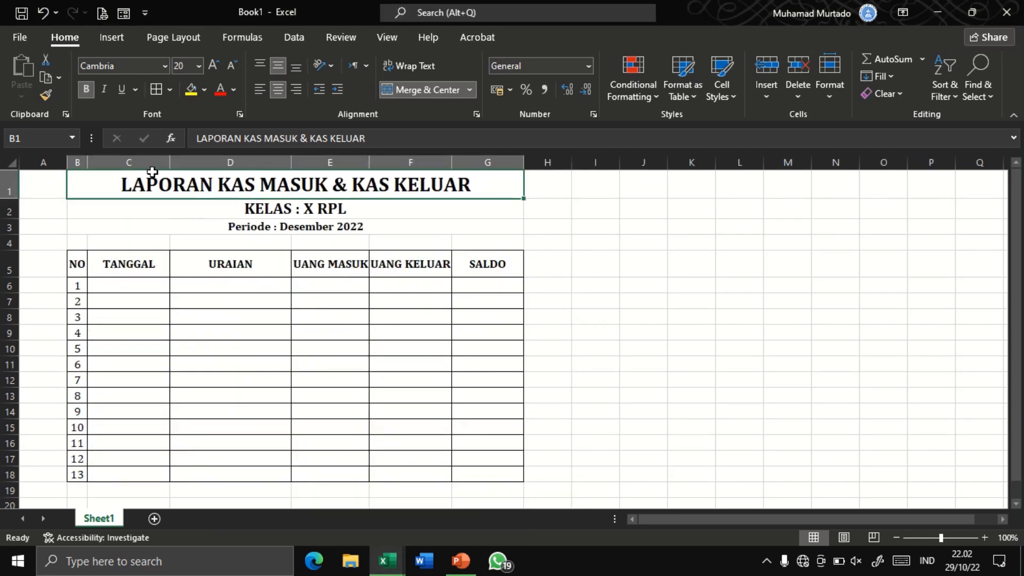
left_click(206, 87)
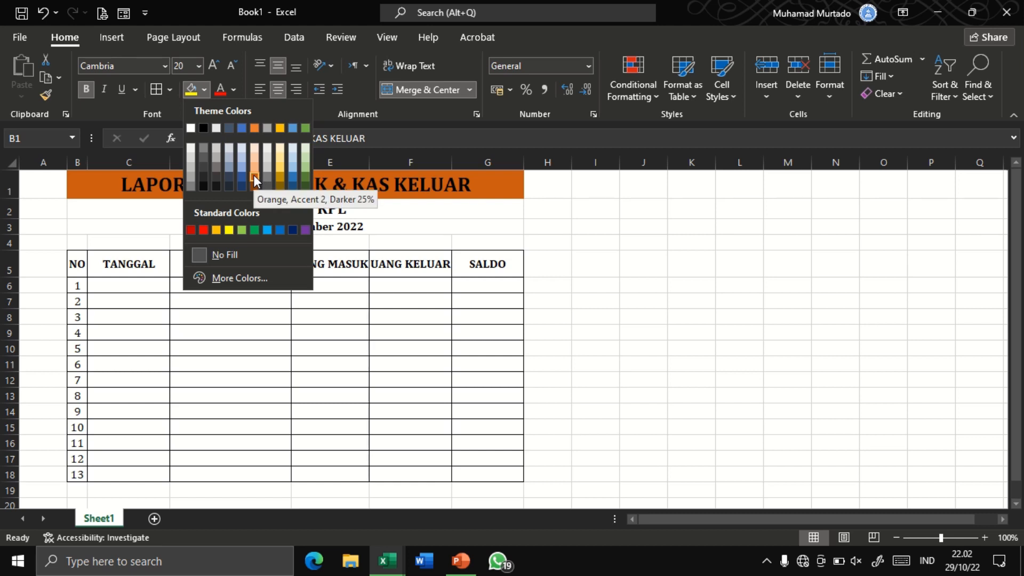
left_click(237, 278)
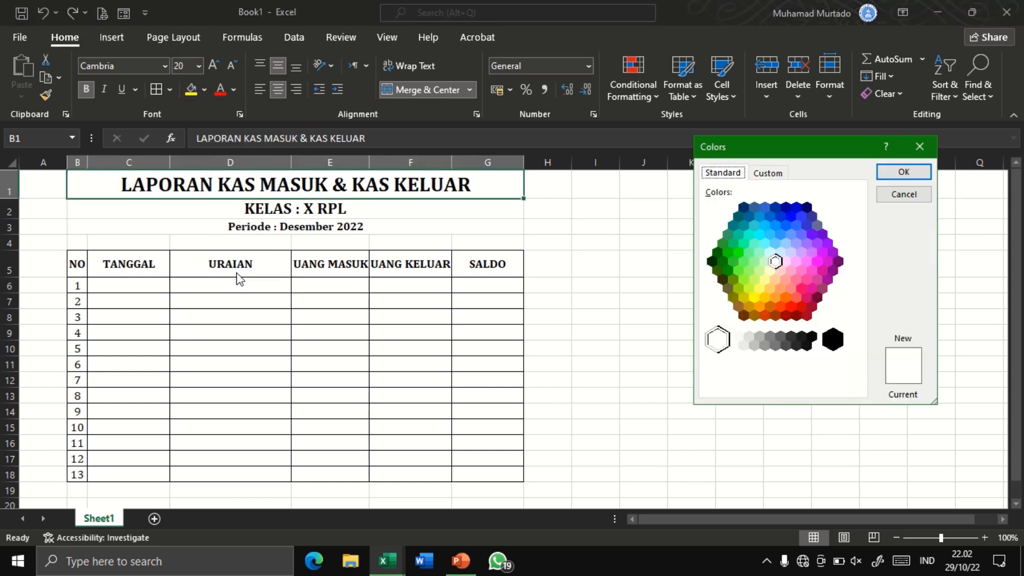
left_click(785, 297)
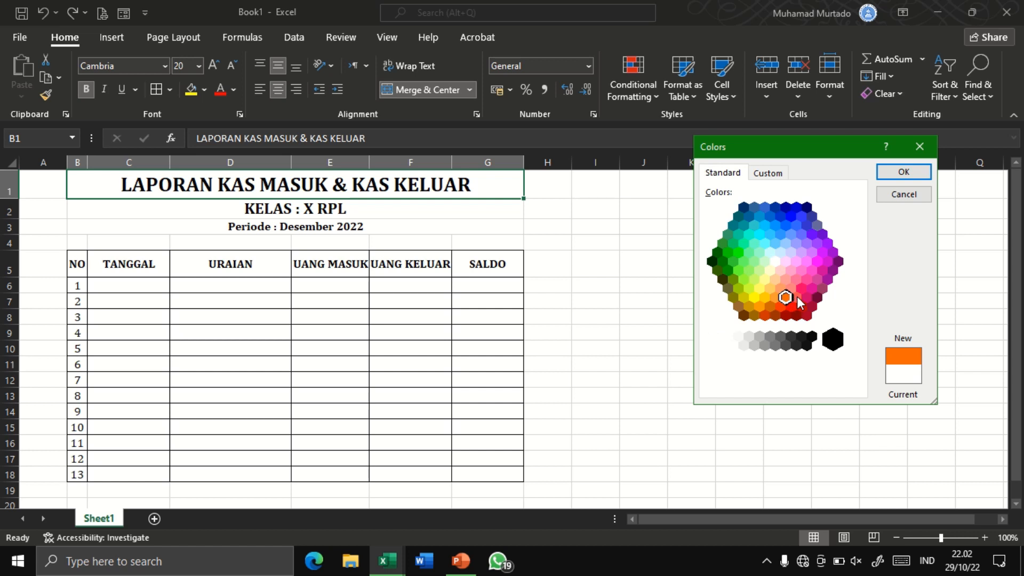
left_click(785, 297)
left_click(898, 172)
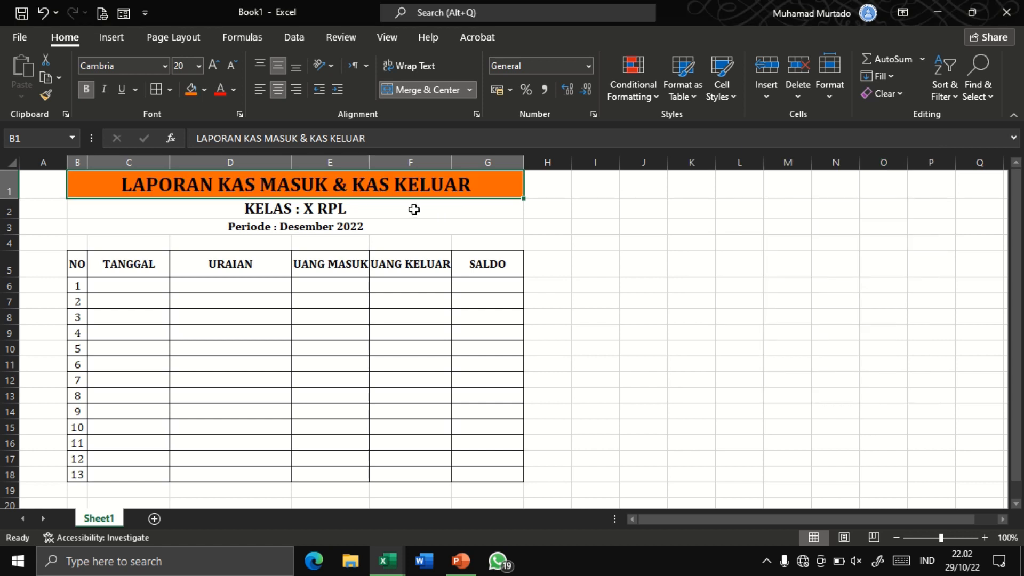
Step: Fill the class line in B2 with yellow and the period line in B3 with light blue
left_click(415, 209)
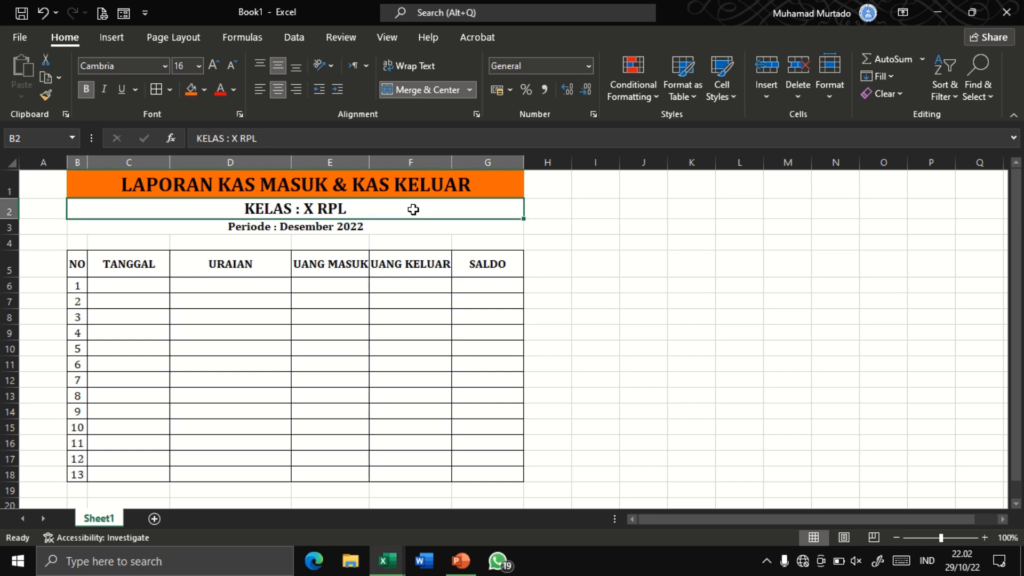
left_click(204, 90)
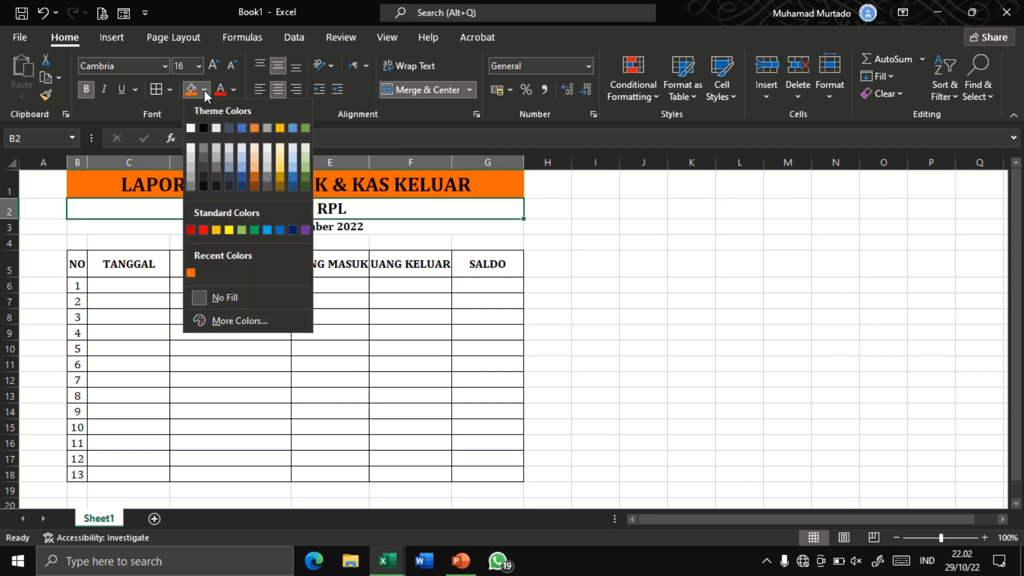
left_click(381, 562)
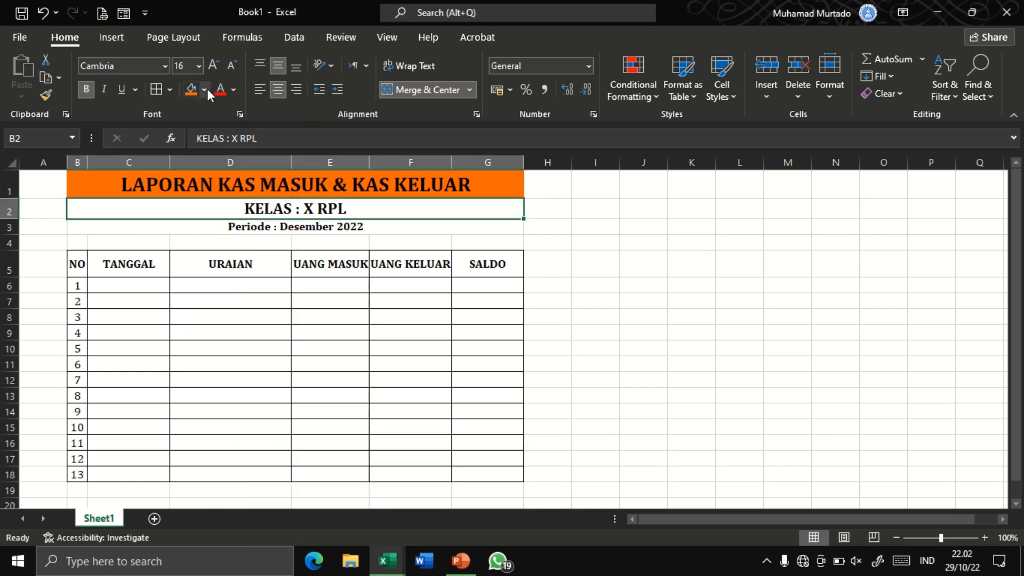
left_click(205, 89)
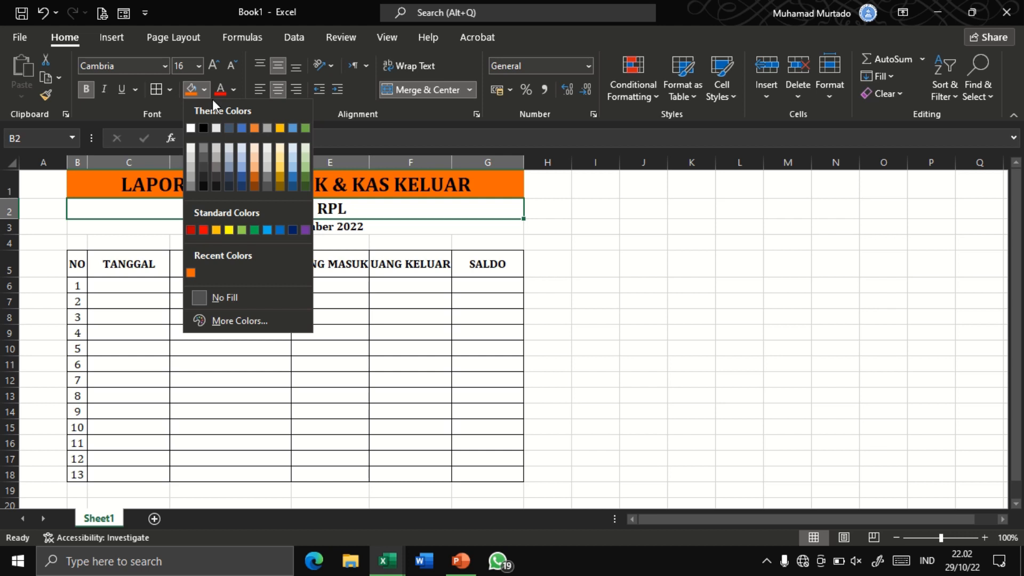
left_click(229, 230)
left_click(219, 223)
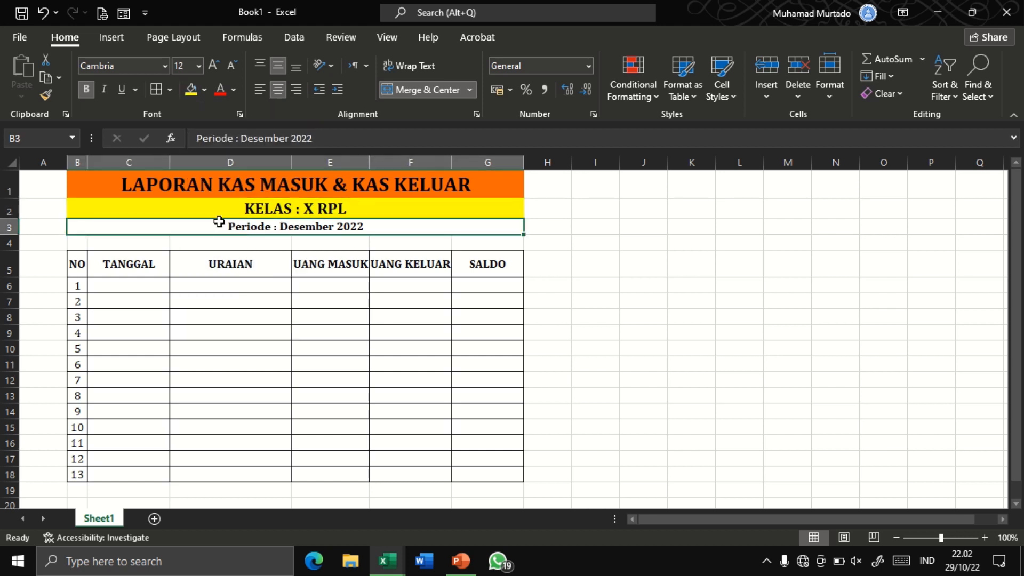
left_click(203, 91)
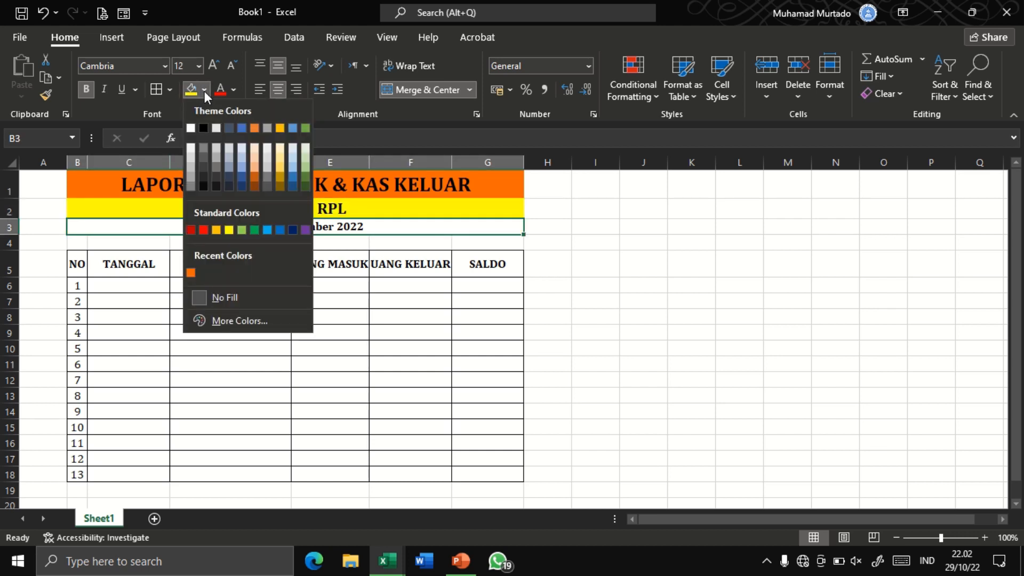
left_click(267, 230)
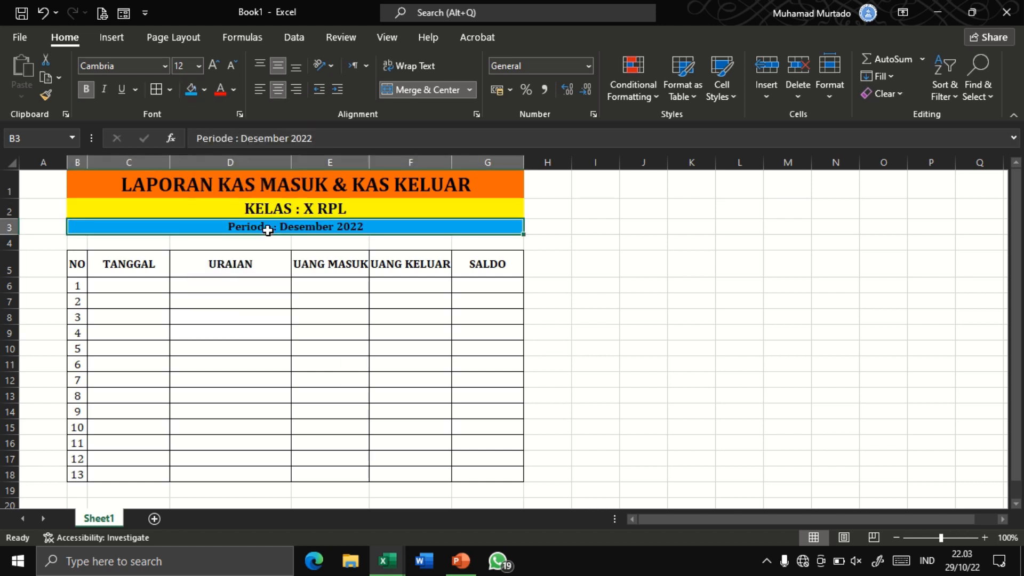
Step: Fill the table header row B5:G5 with green and widen columns E through G equally so their headings have room
left_click_drag(80, 263, 464, 265)
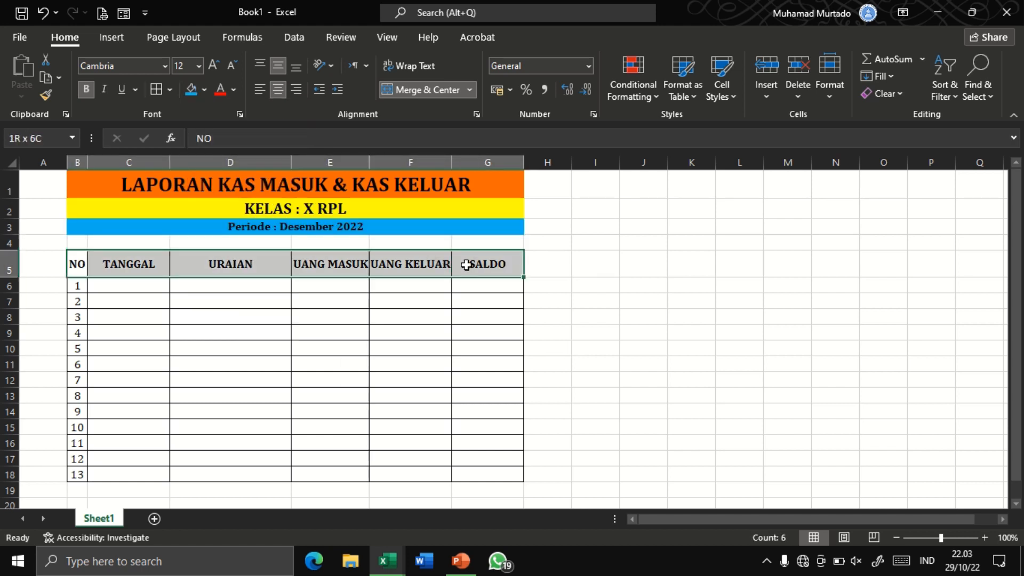
left_click(203, 90)
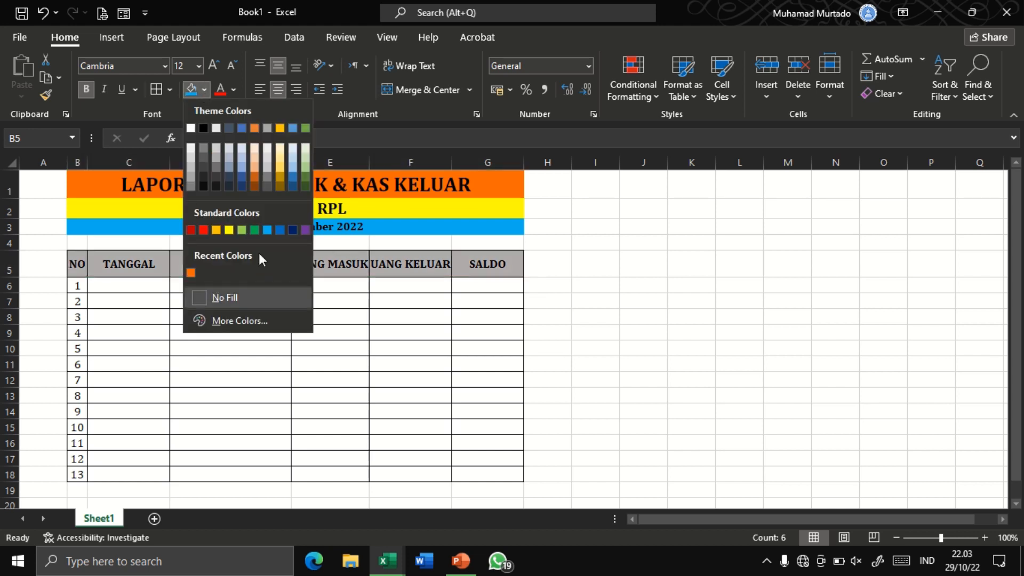
left_click(256, 230)
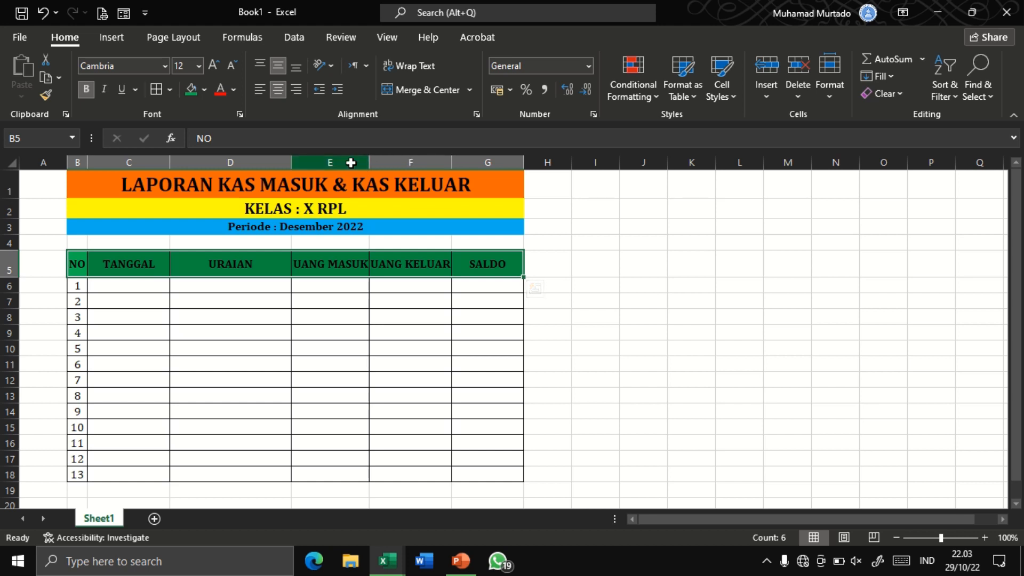
left_click_drag(350, 163, 541, 161)
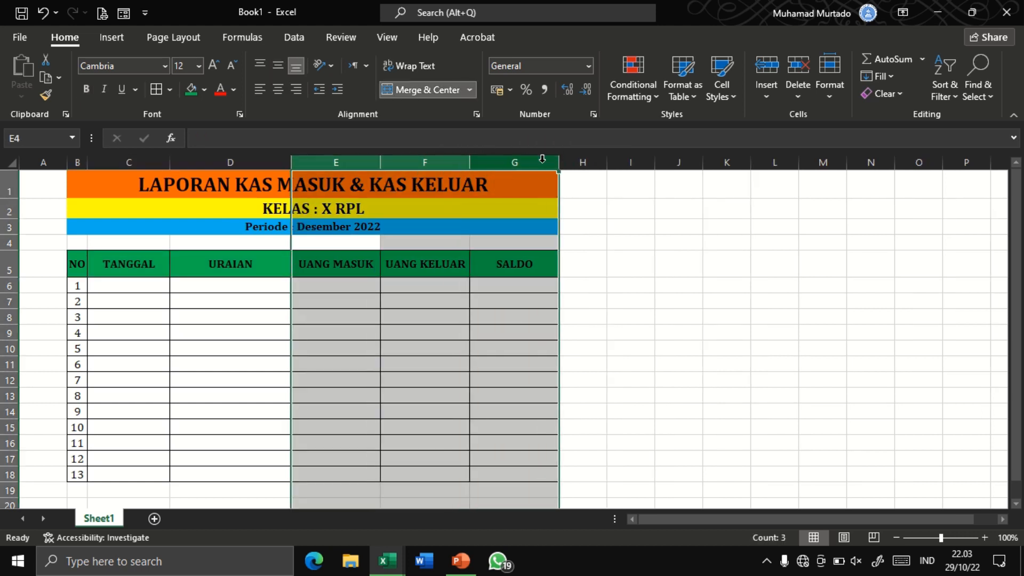
left_click(366, 282)
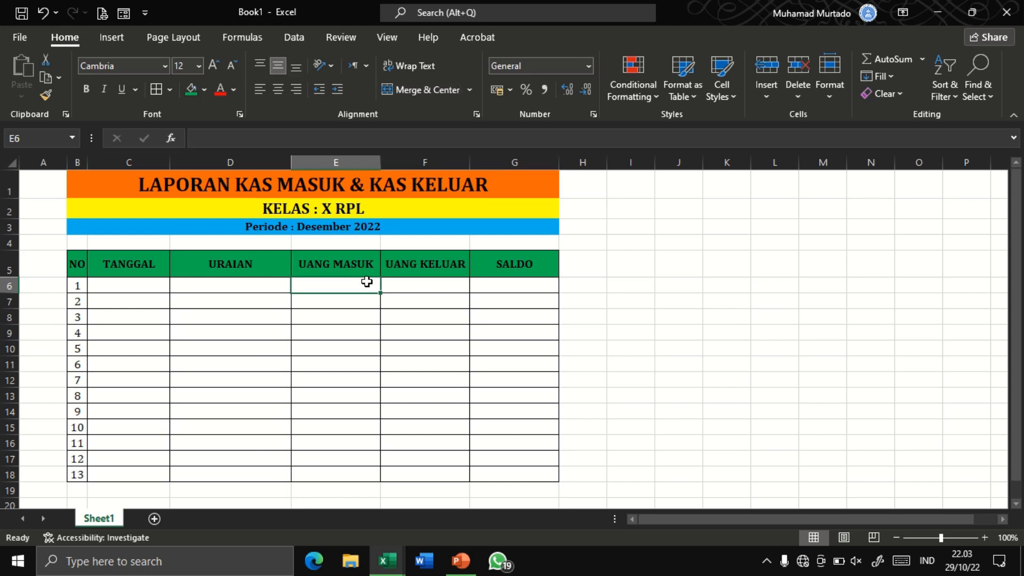
Step: Consult the KAS KELAS example and enter the first transaction date, 01-12-22, in C6 of Book1
left_click(101, 288)
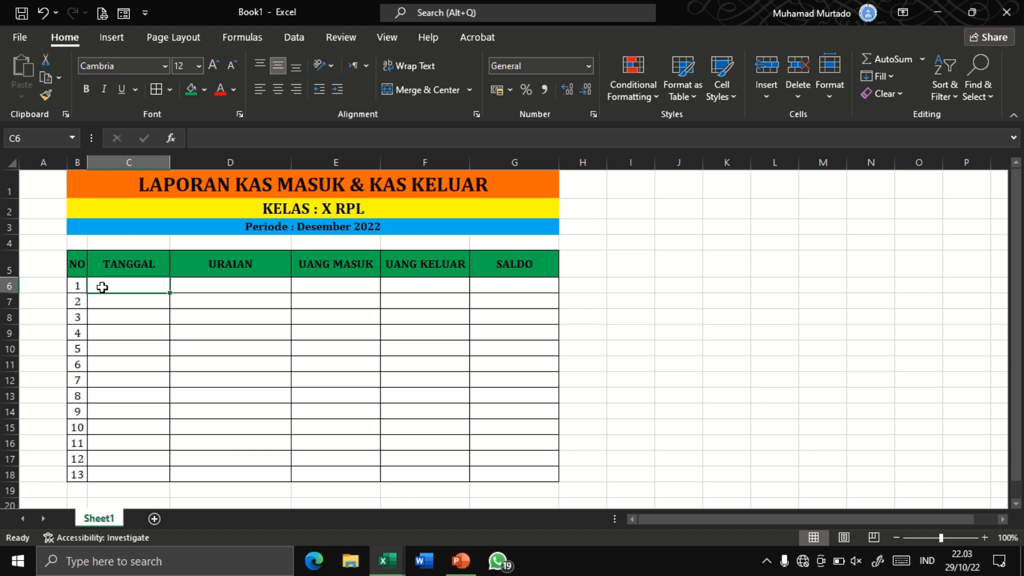
left_click(382, 557)
left_click(383, 488)
left_click(400, 556)
left_click(420, 501)
type("01")
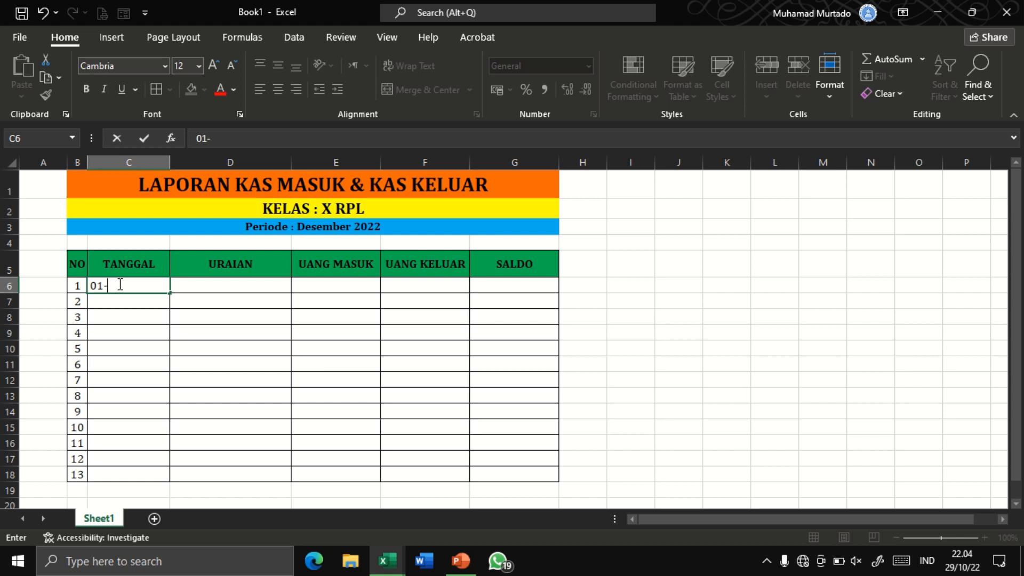
type("-12-22")
key("Return")
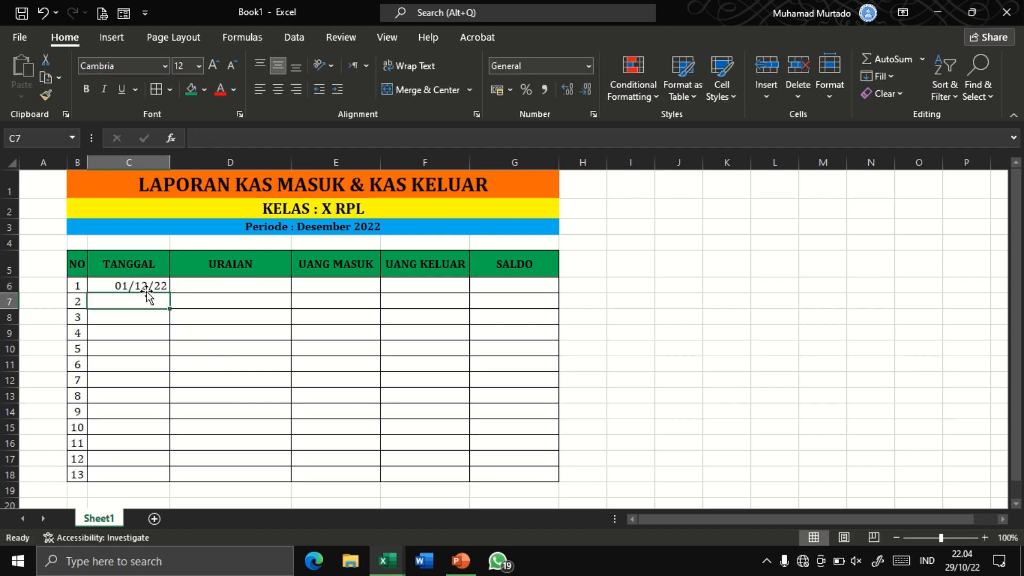
Step: Format the date in C6 with the Indonesian date type "*Rabu, 14 Maret 2012" and fit column C's width to it
left_click(118, 286)
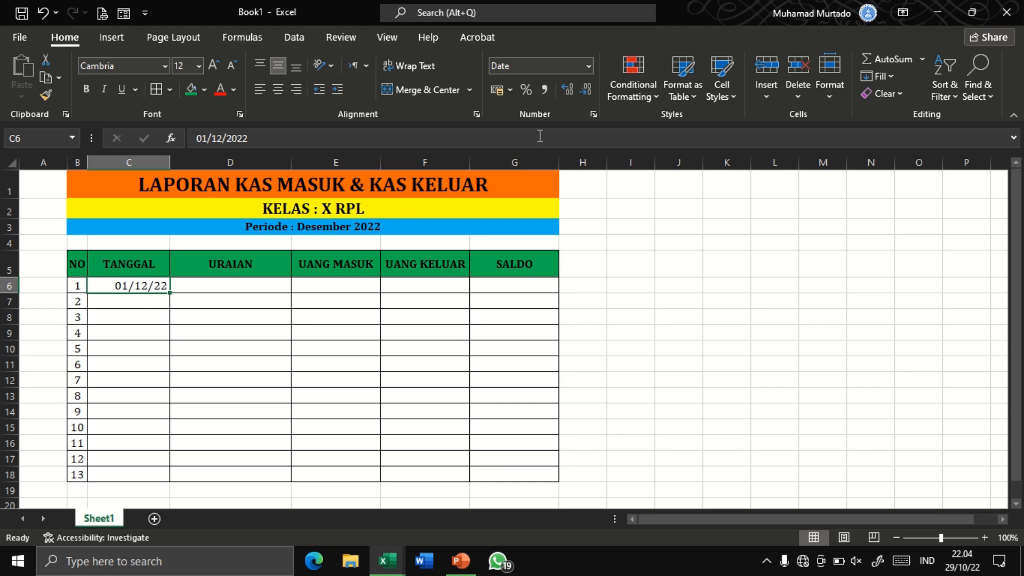
left_click(588, 67)
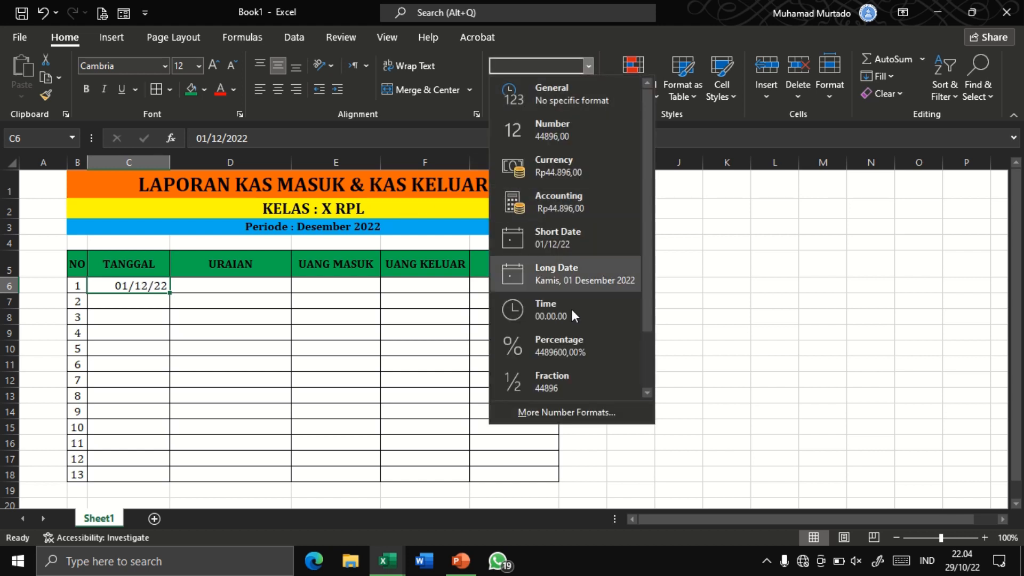
left_click(567, 424)
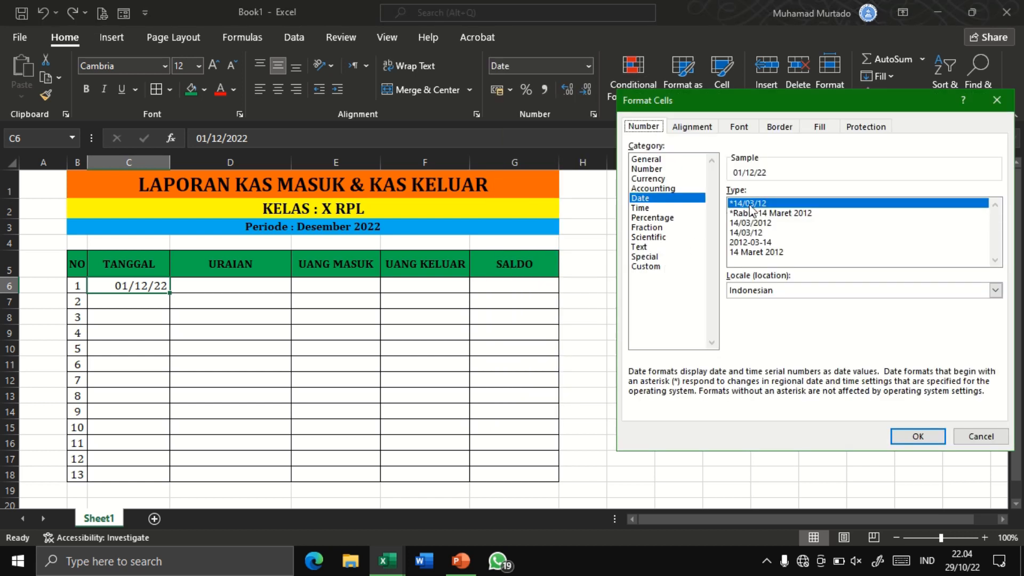
left_click(751, 213)
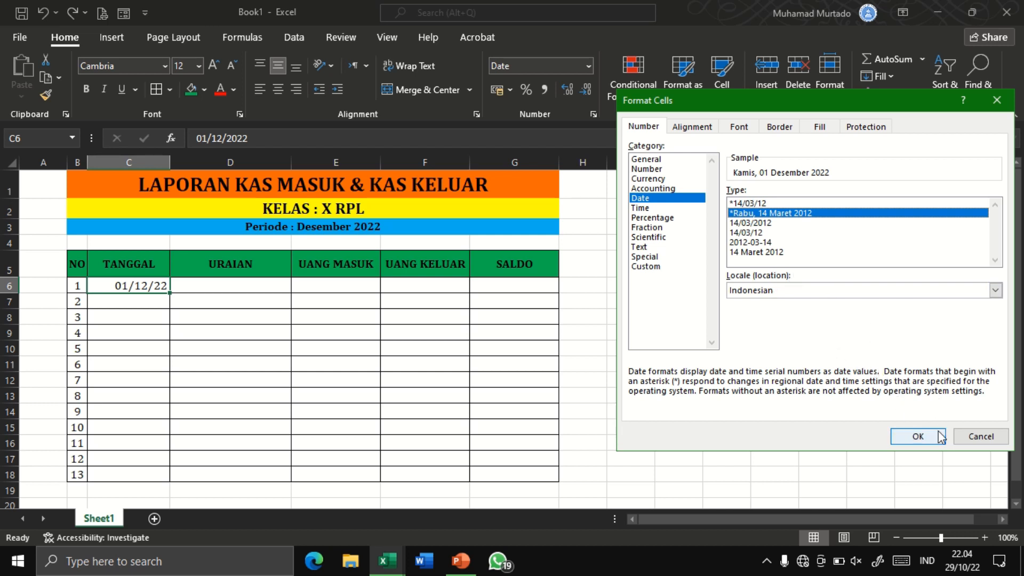
left_click(916, 435)
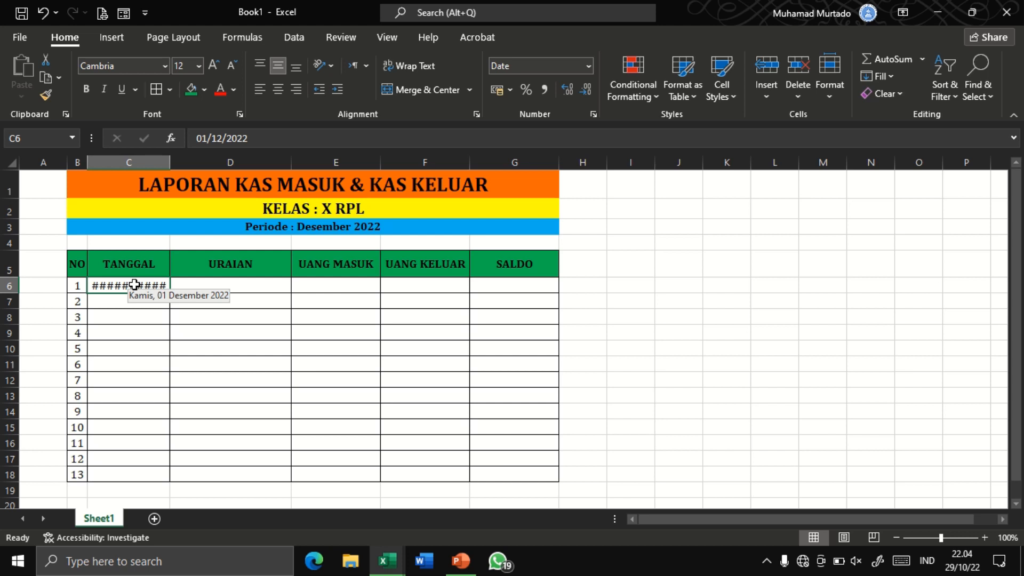
left_click_drag(169, 163, 196, 165)
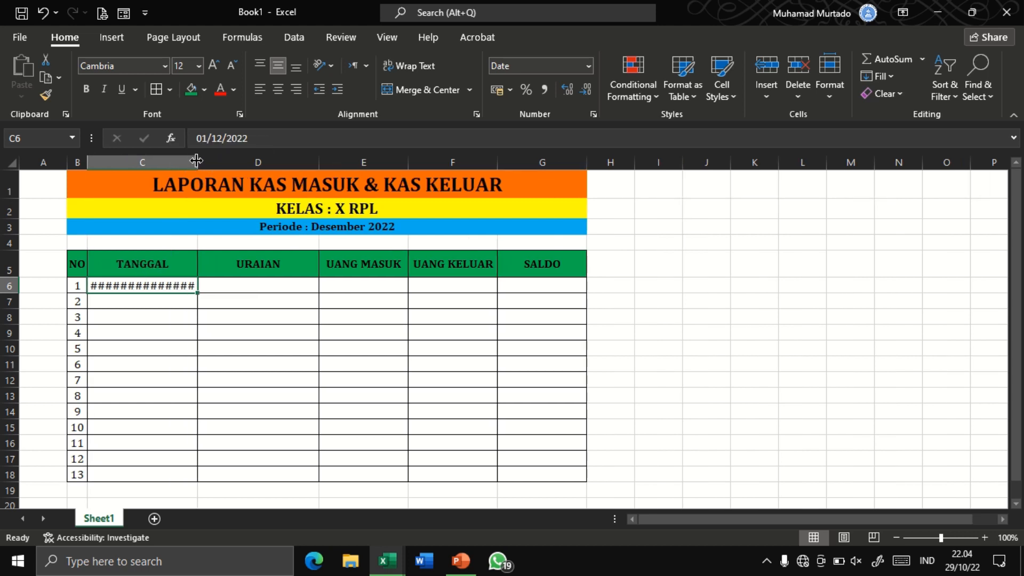
double_click(197, 163)
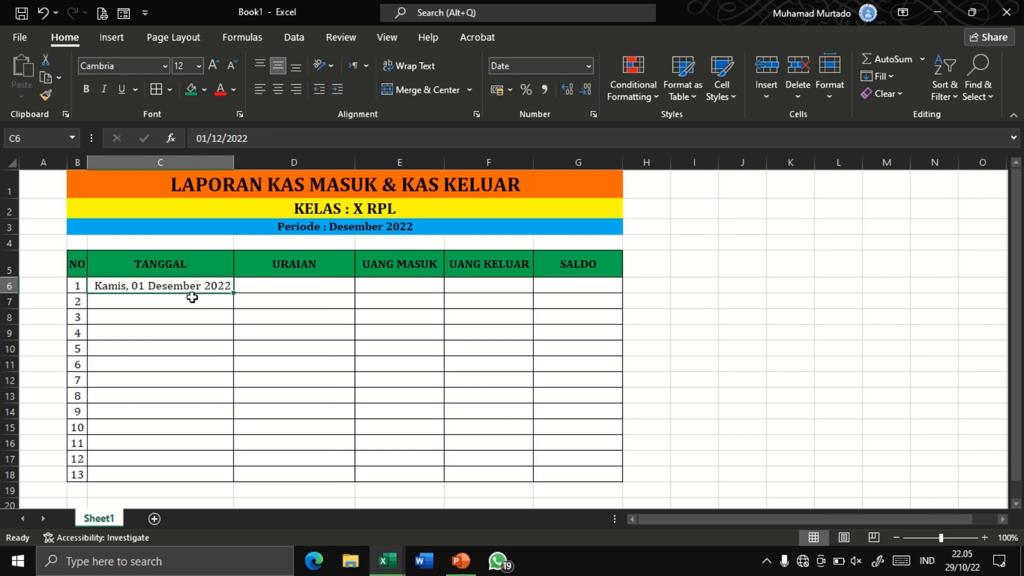
Step: Try to fill consecutive dates from C6 down to C18 and widen column C, and undo these changes
left_click(190, 300)
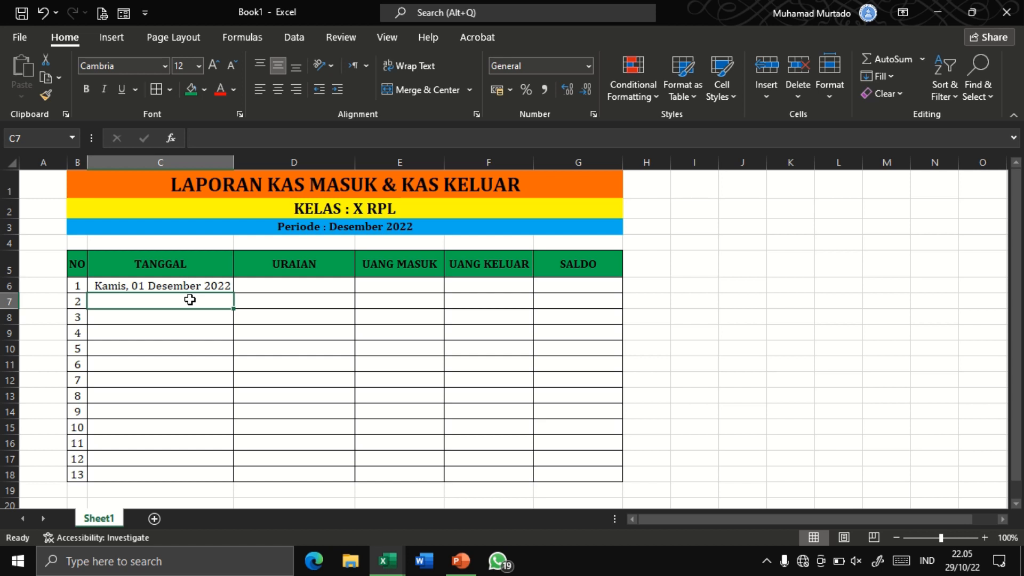
left_click(181, 285)
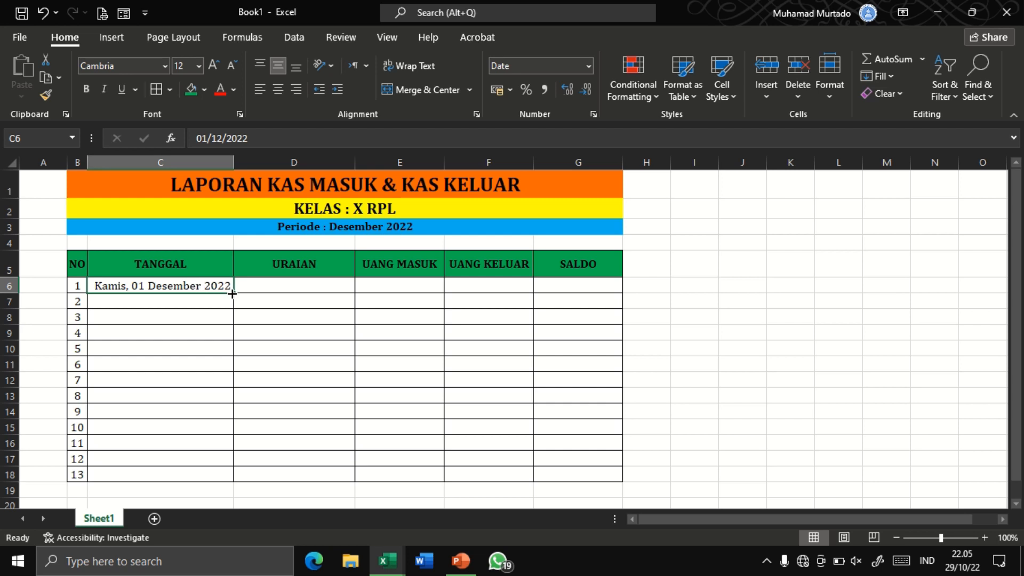
left_click_drag(229, 293, 235, 481)
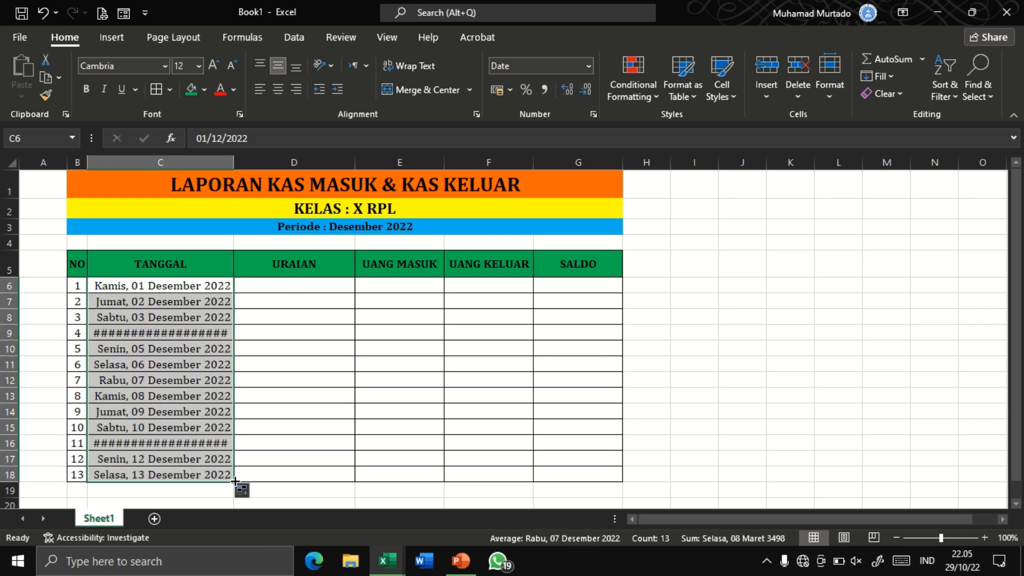
left_click_drag(233, 163, 235, 163)
key("ctrl+z")
key("ctrl+z")
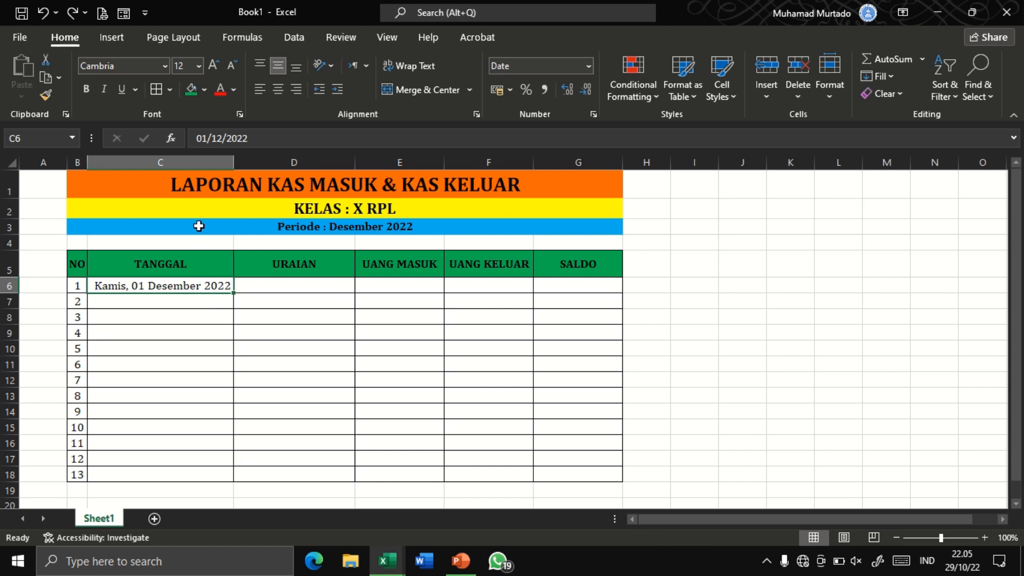
Step: Format the whole of column C with the Indonesian date type "*Rabu, 14 Maret 2012"
left_click(188, 160)
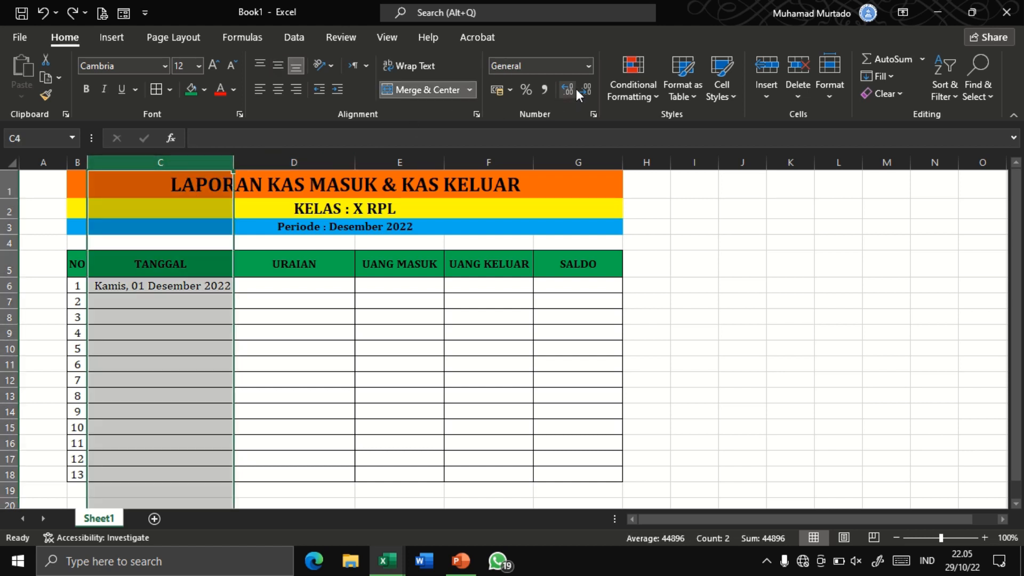
left_click(589, 66)
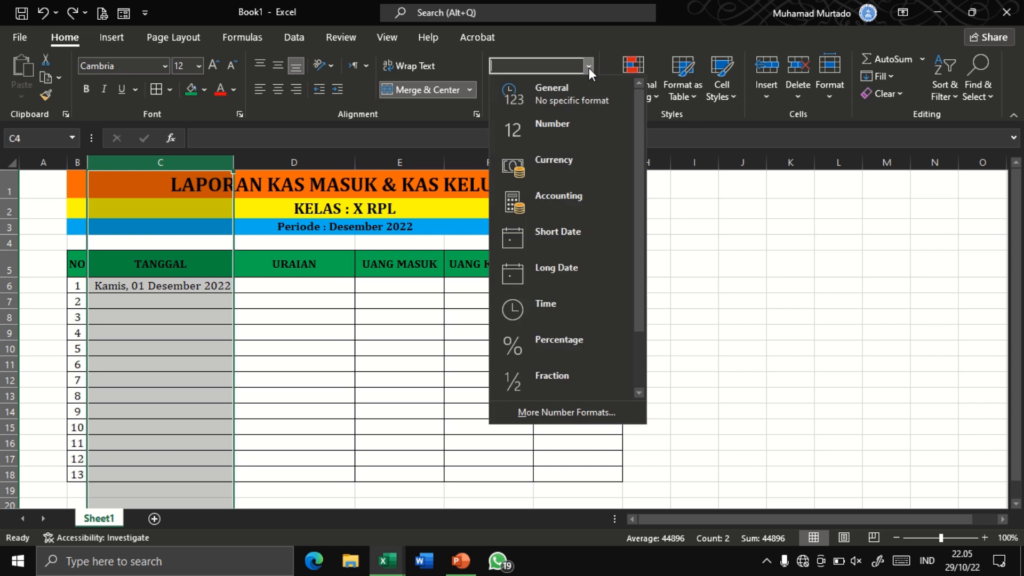
left_click(556, 413)
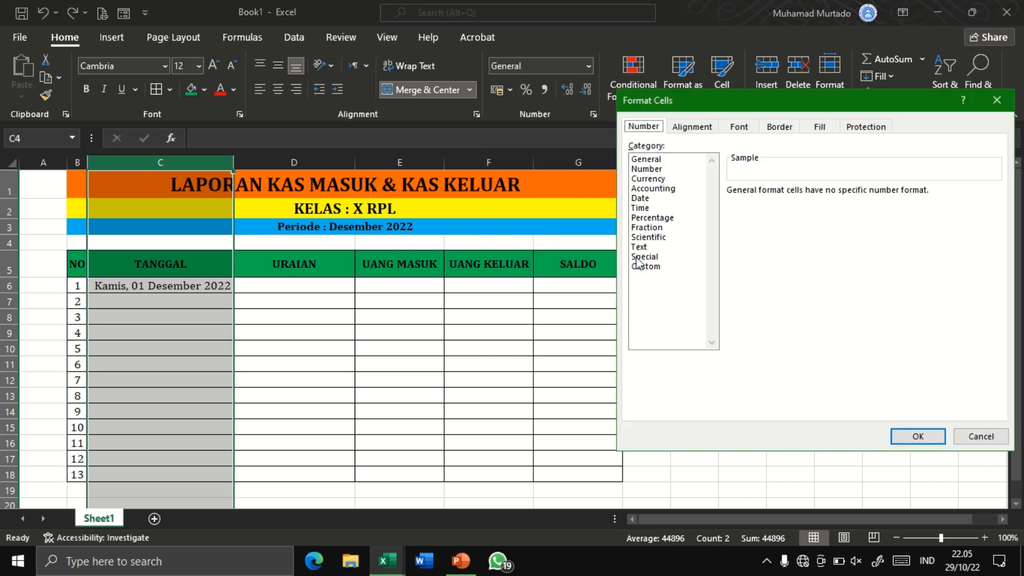
left_click(644, 199)
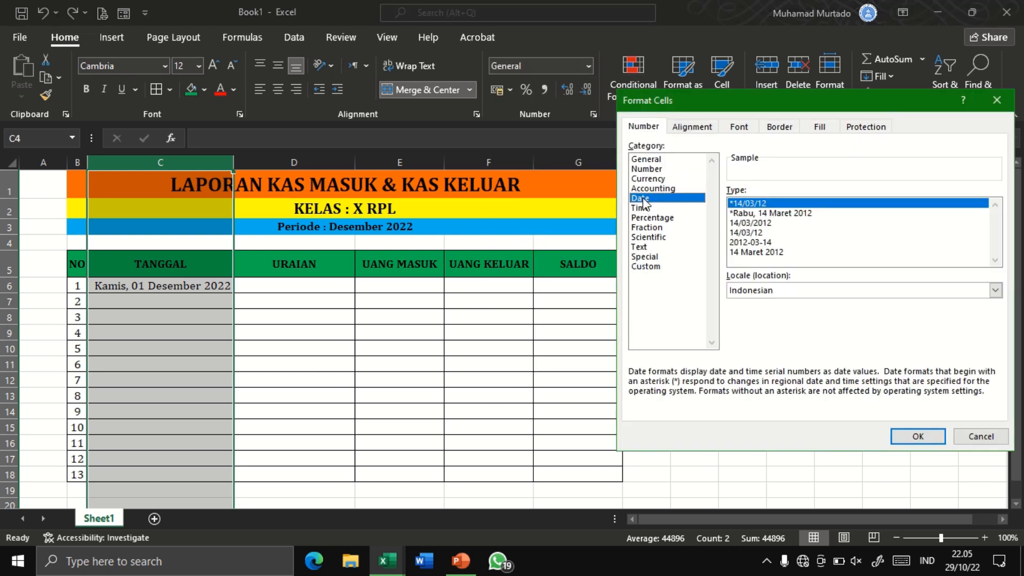
left_click(733, 212)
left_click(899, 438)
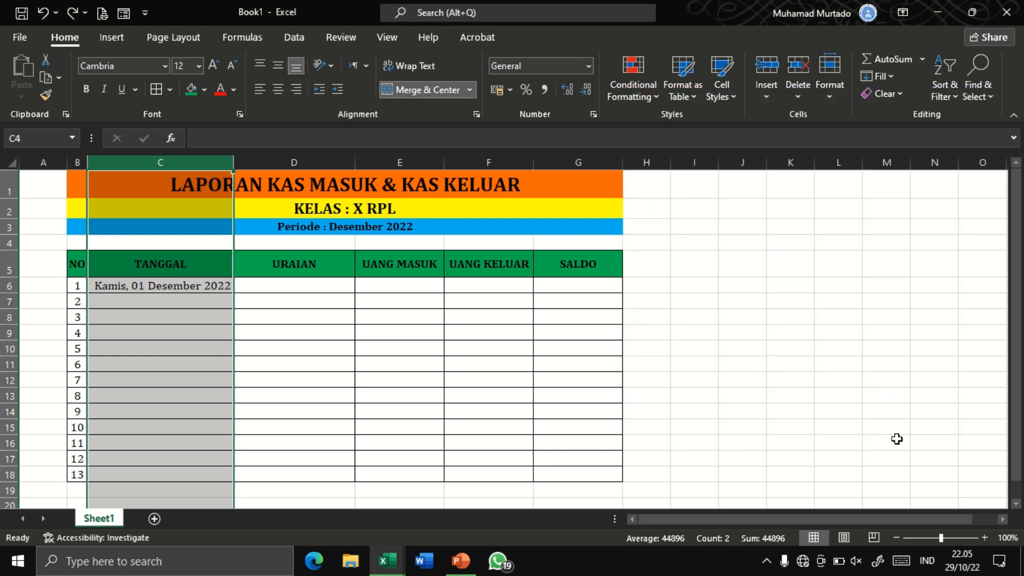
Step: Enter the second transaction date, 02-12-22, in C7
left_click(166, 302)
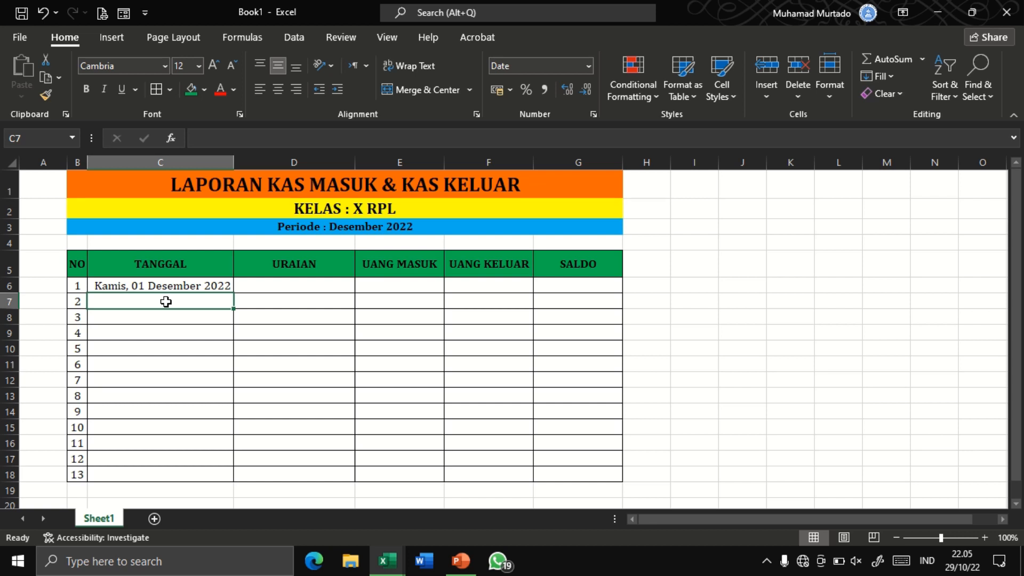
type("02")
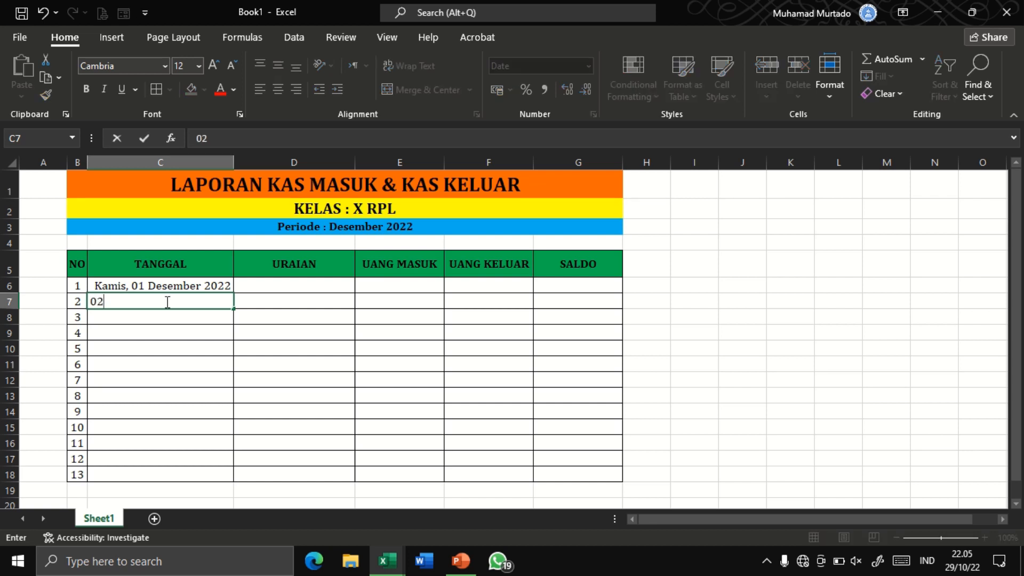
type("-12-22")
key("Return")
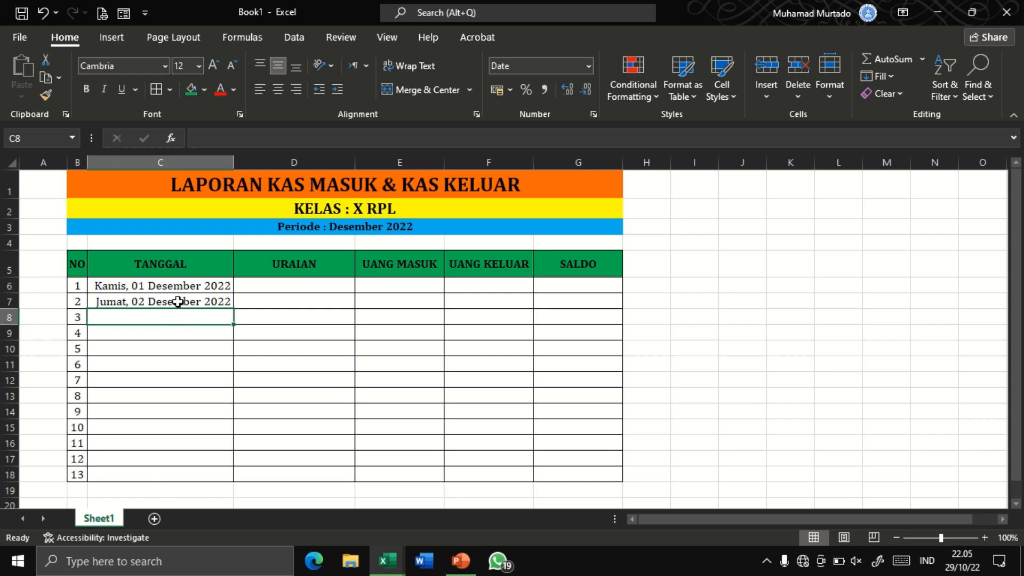
Step: Left-align the TANGGAL cells C6:C18
left_click(171, 290)
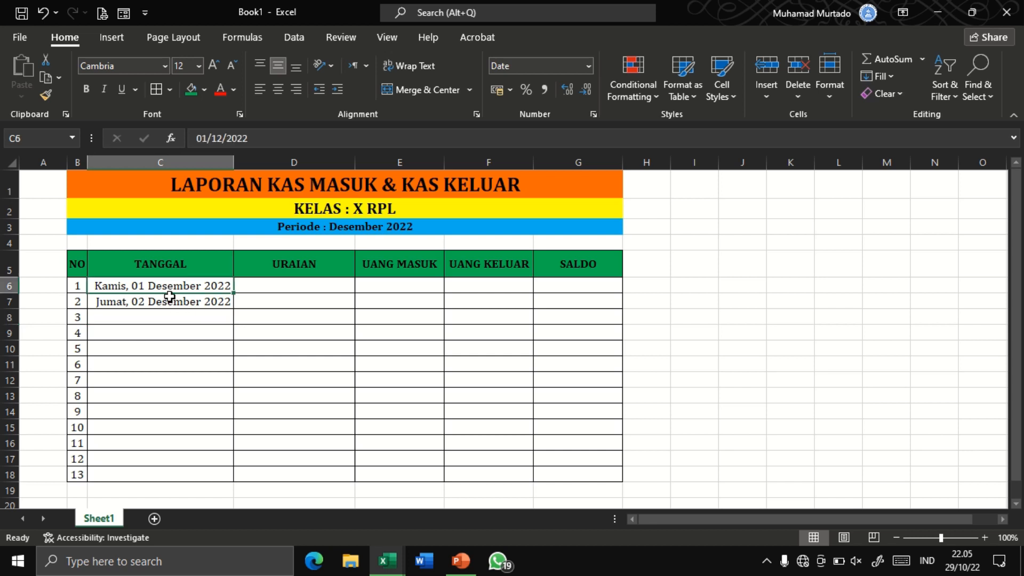
left_click_drag(169, 297, 166, 473)
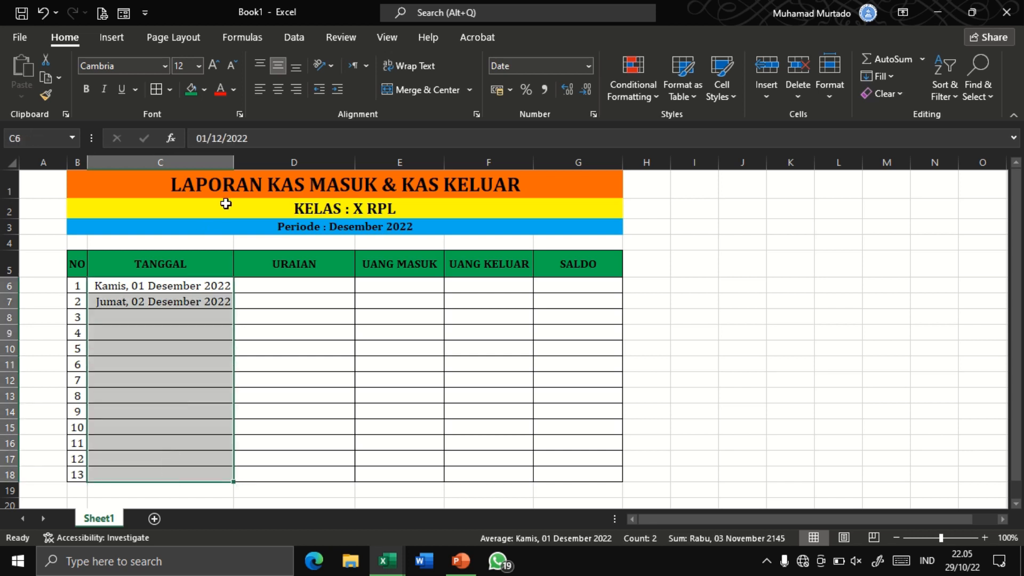
left_click(261, 89)
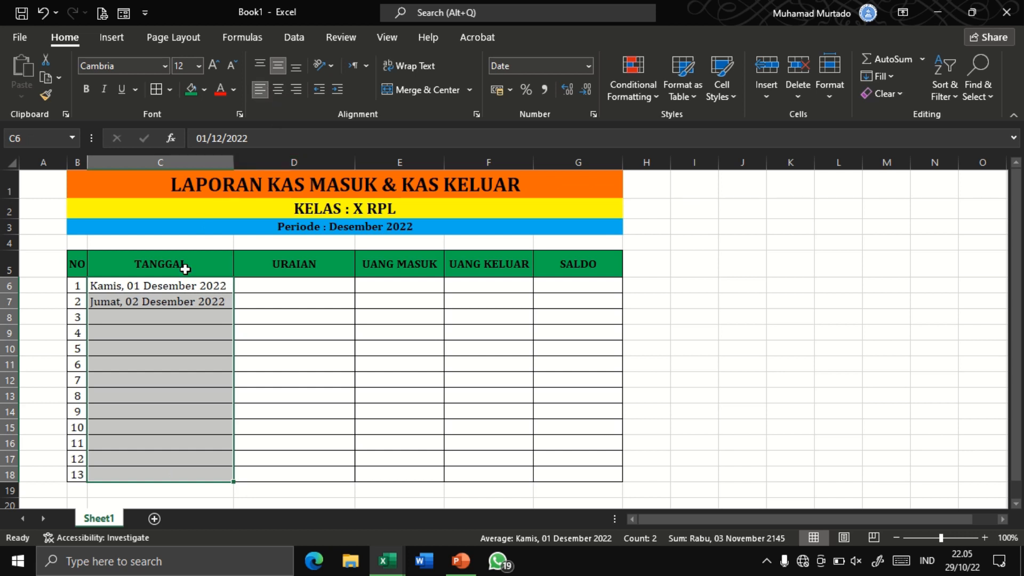
left_click(241, 285)
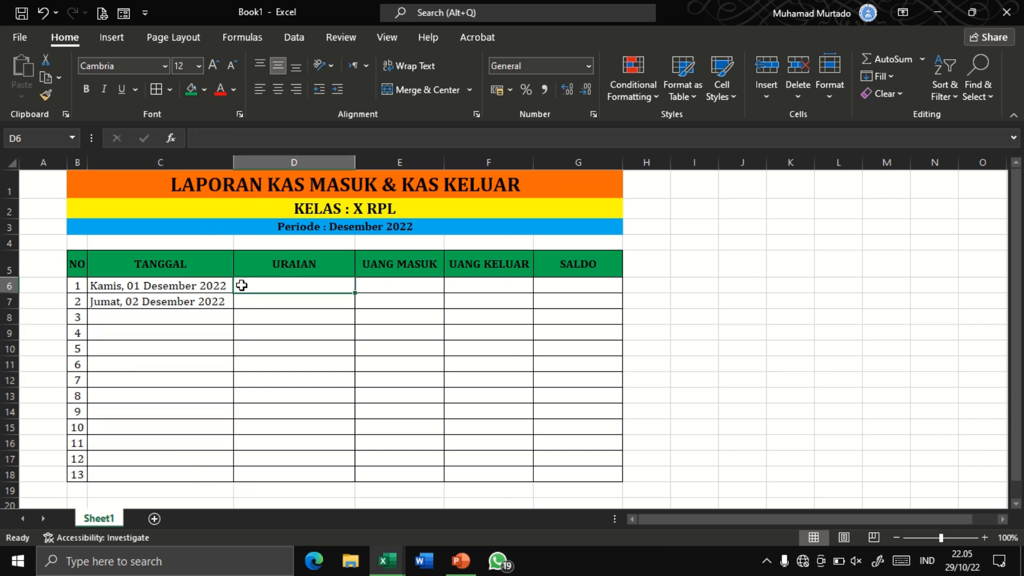
Step: Enter 200000 as the first UANG MASUK amount in E6
left_click(369, 289)
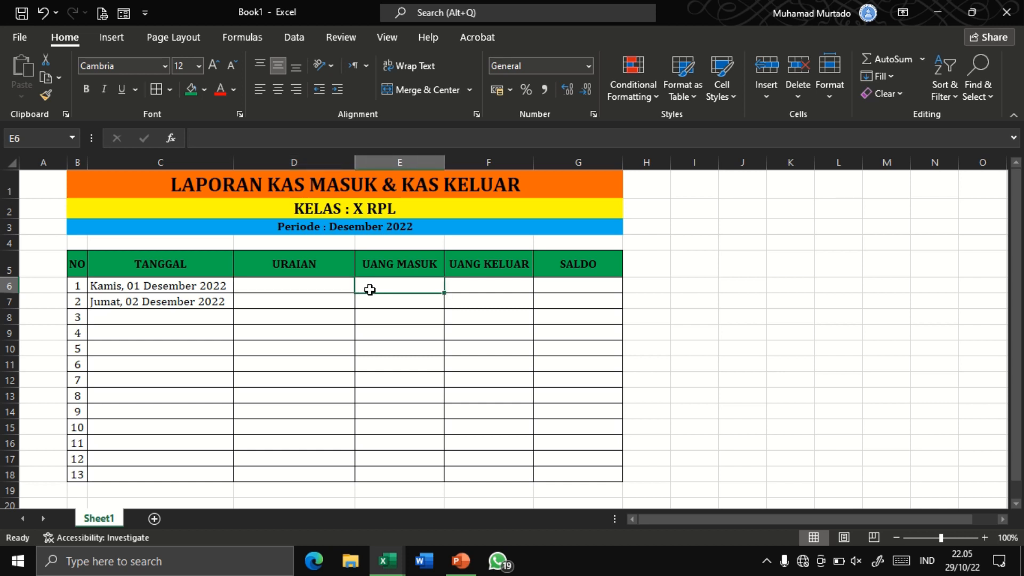
type("20000")
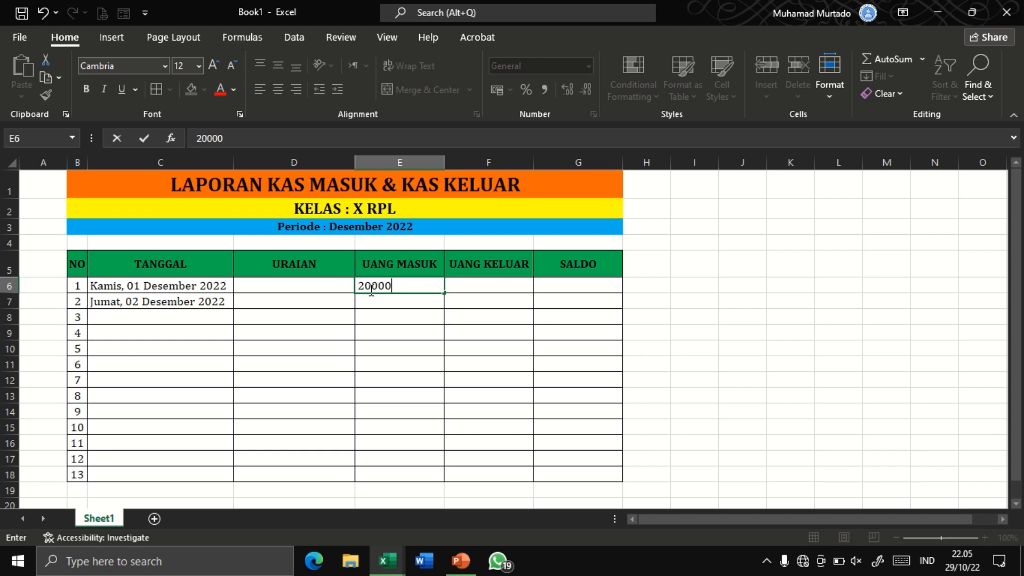
type("0")
key("Return")
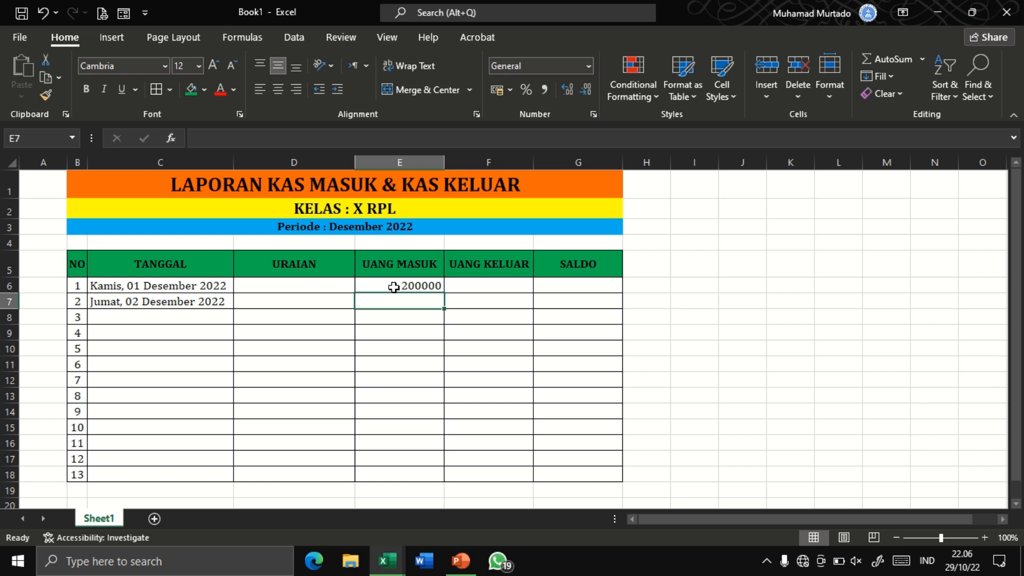
Step: Format the amount cells E6:G18 with the Rp Indonesian accounting format and remove both decimal places
left_click_drag(394, 287, 594, 479)
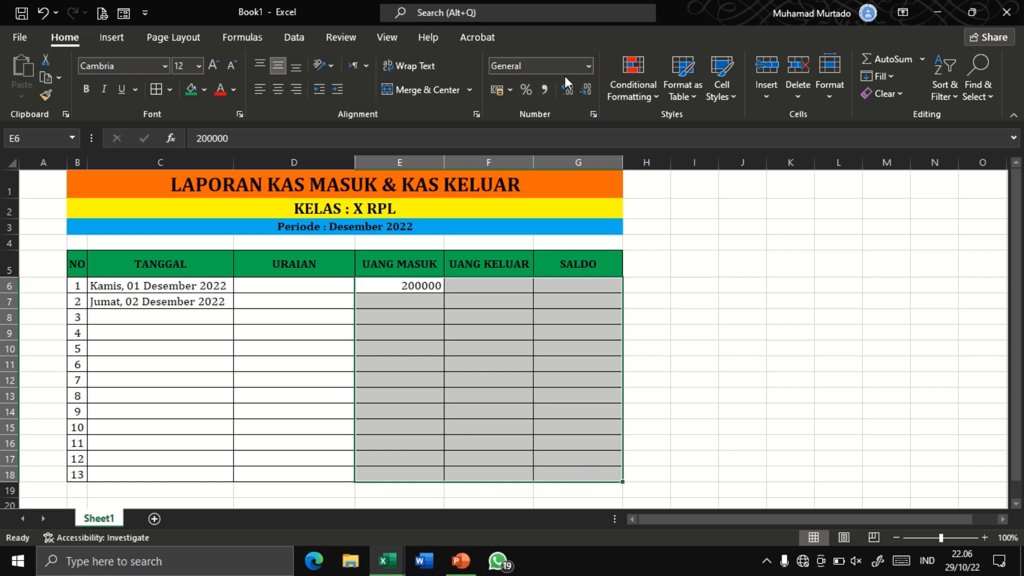
left_click(509, 96)
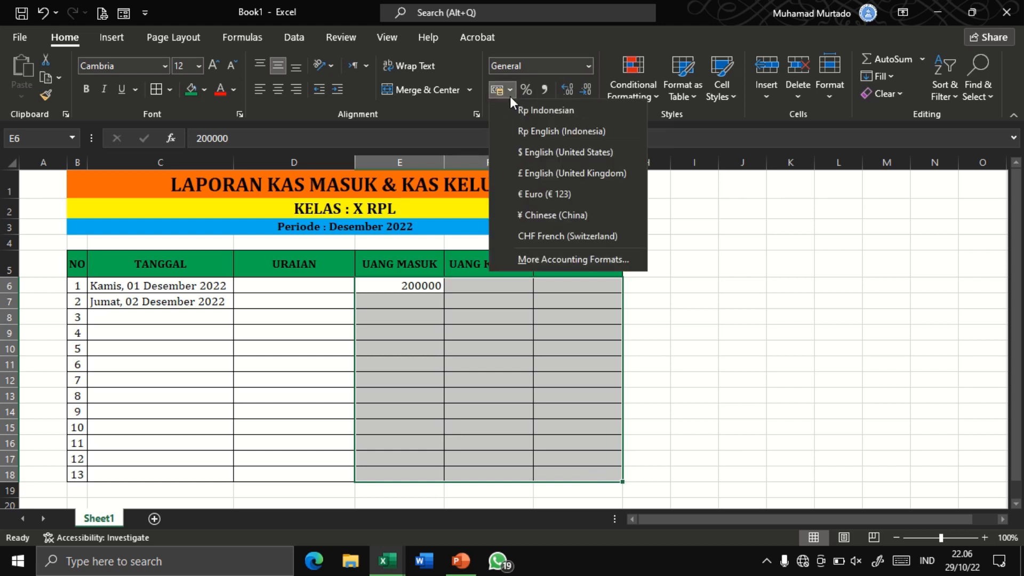
left_click(520, 108)
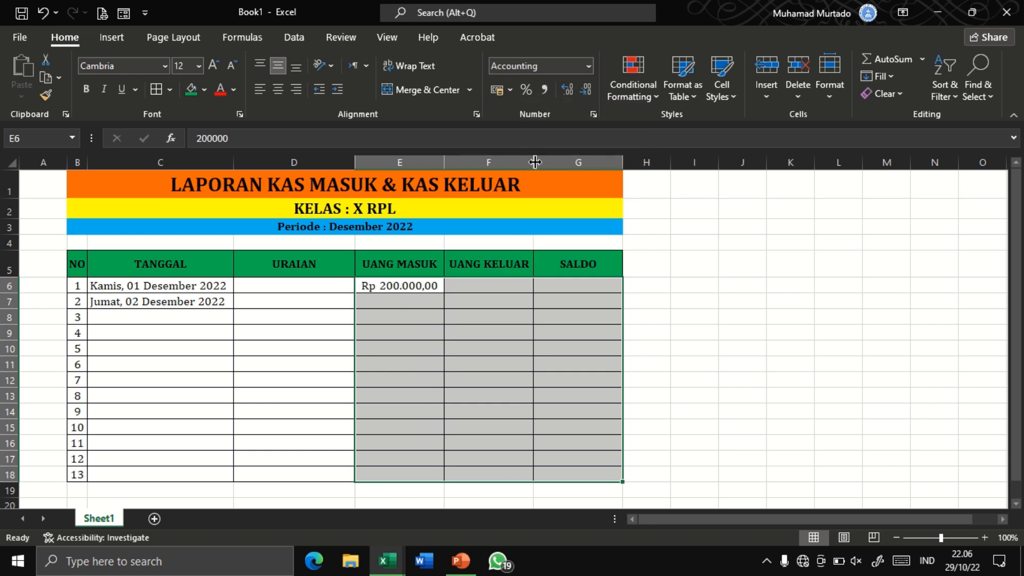
double_click(585, 89)
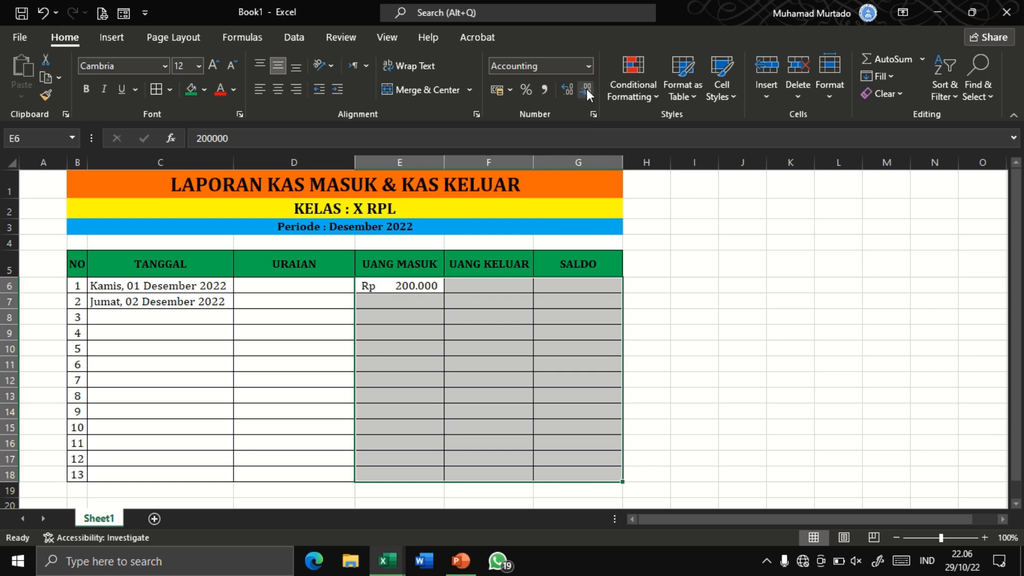
left_click(474, 284)
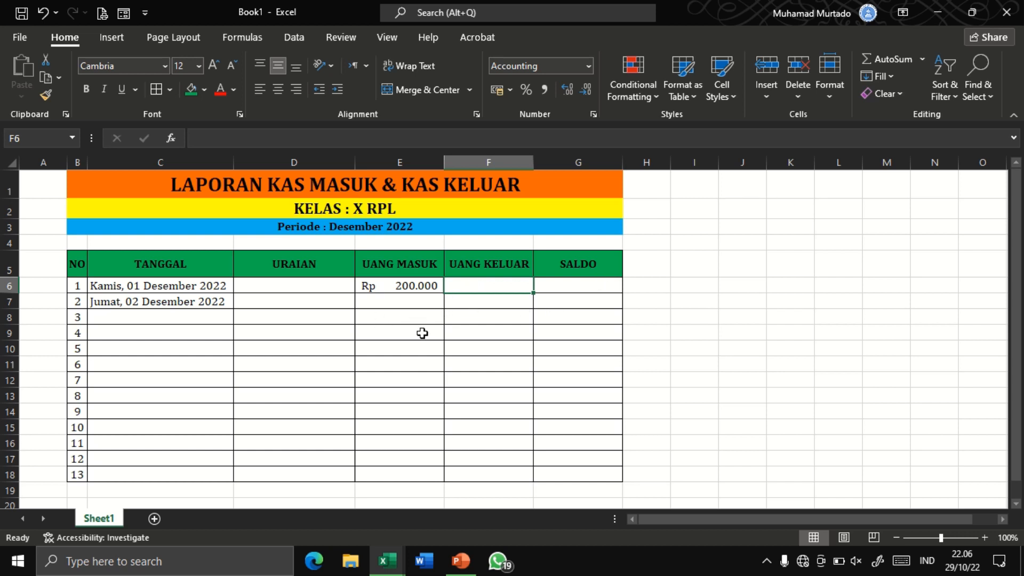
Step: Enter the transaction dates 05-12-22 in C8 and 08-12-22 in C9
left_click(153, 317)
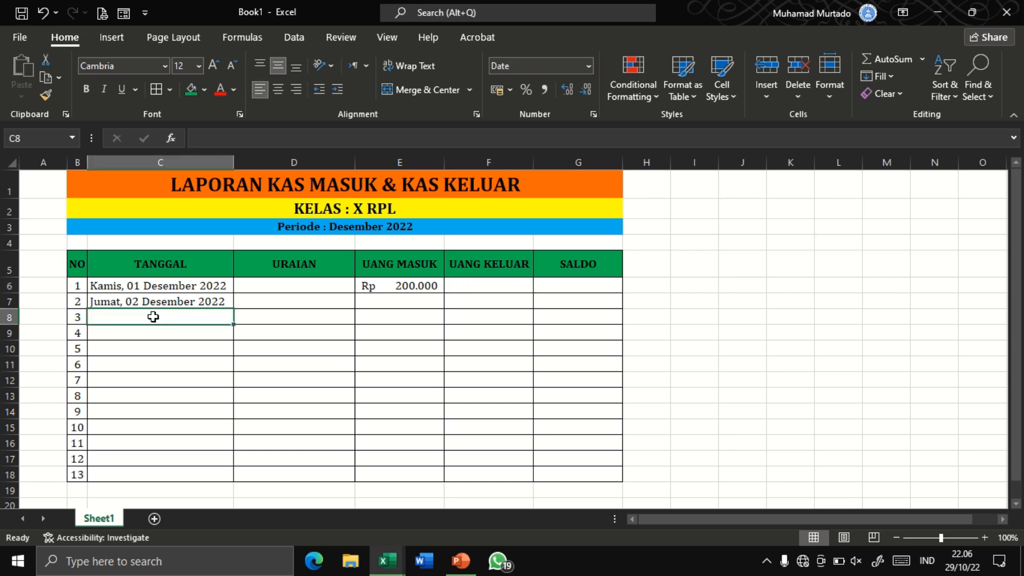
type("05")
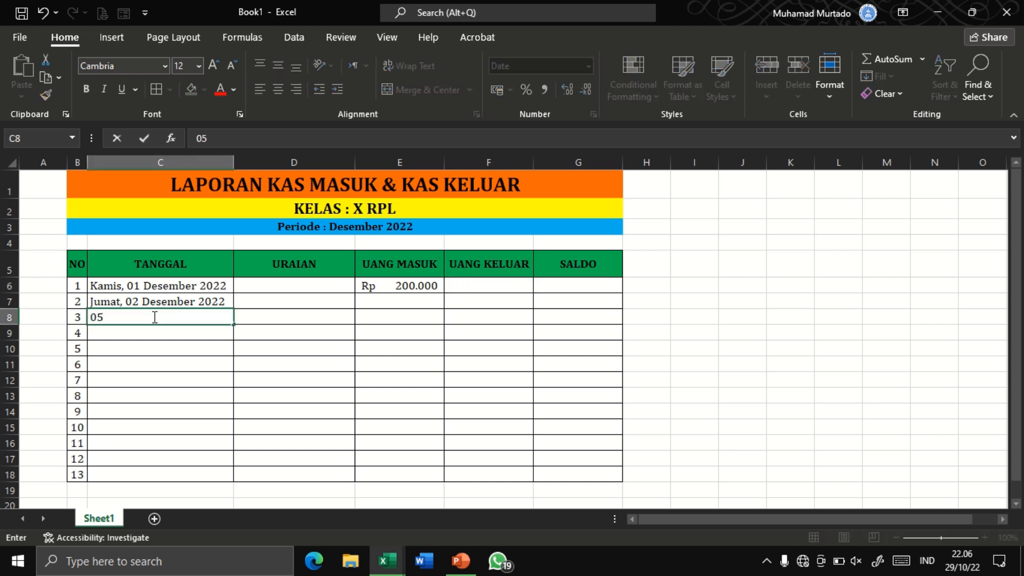
type("-12-22")
key("Return")
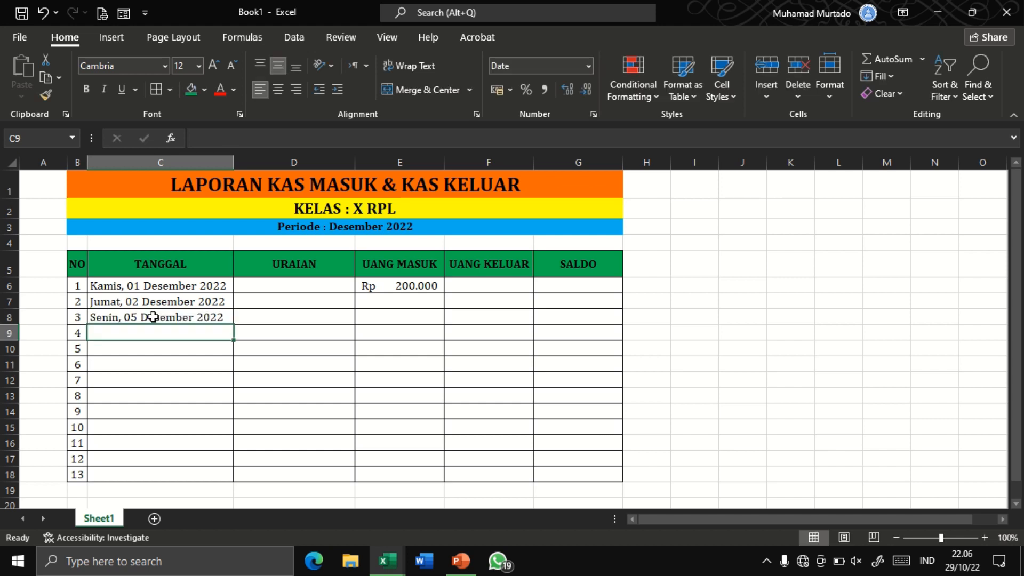
type("08-")
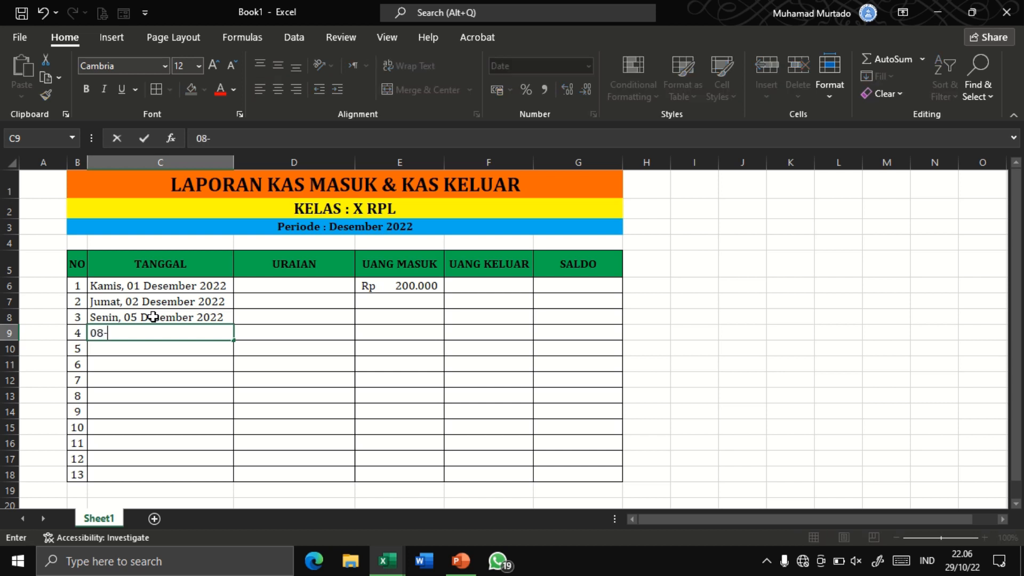
type("12-22")
key("Return")
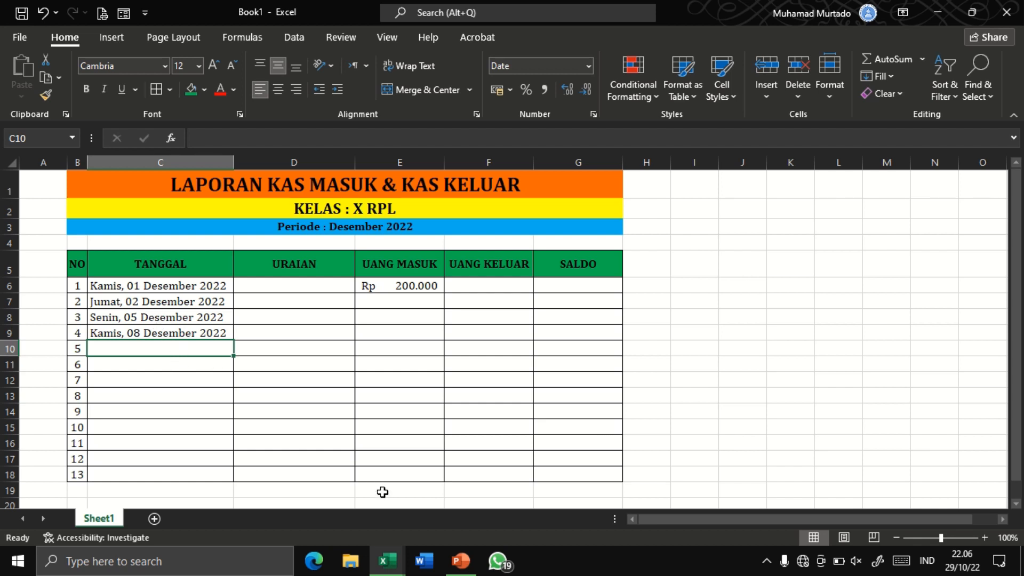
Step: Copy the dates and descriptions in C6:D18 of the KAS KELAS workbook into C6:D18 of Book1
left_click(387, 561)
left_click(408, 512)
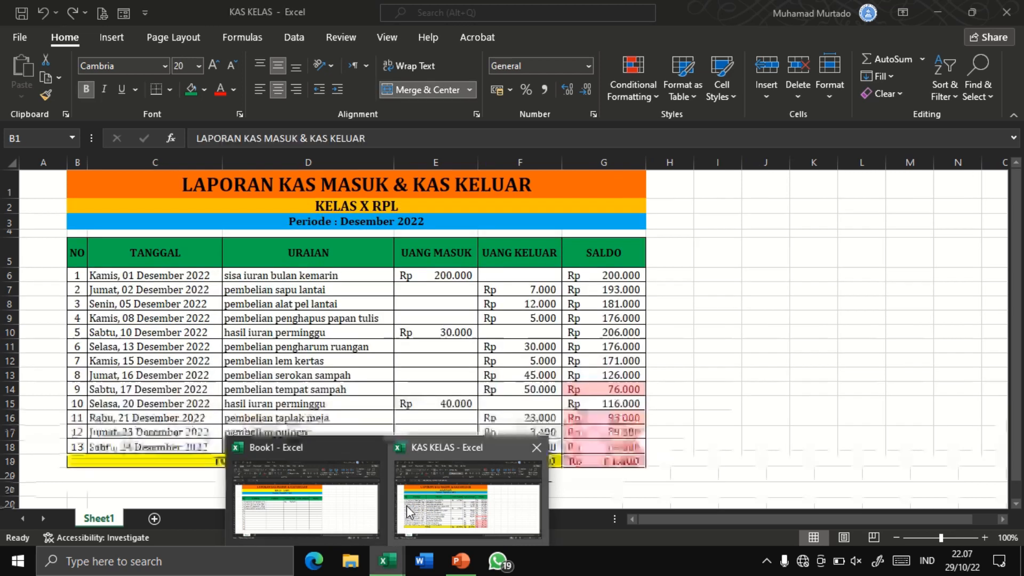
left_click(176, 277)
left_click_drag(208, 282, 293, 449)
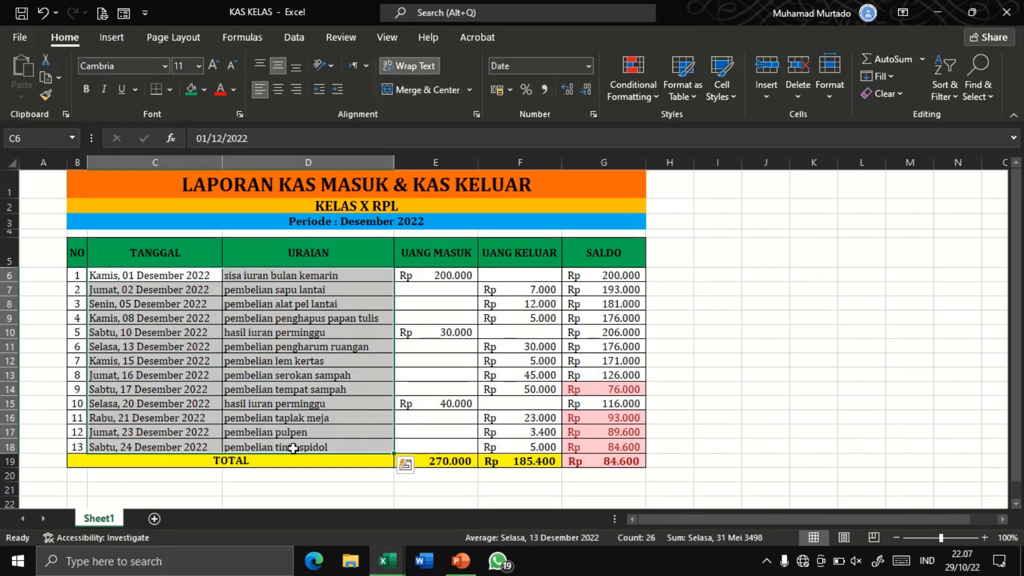
key("ctrl+c")
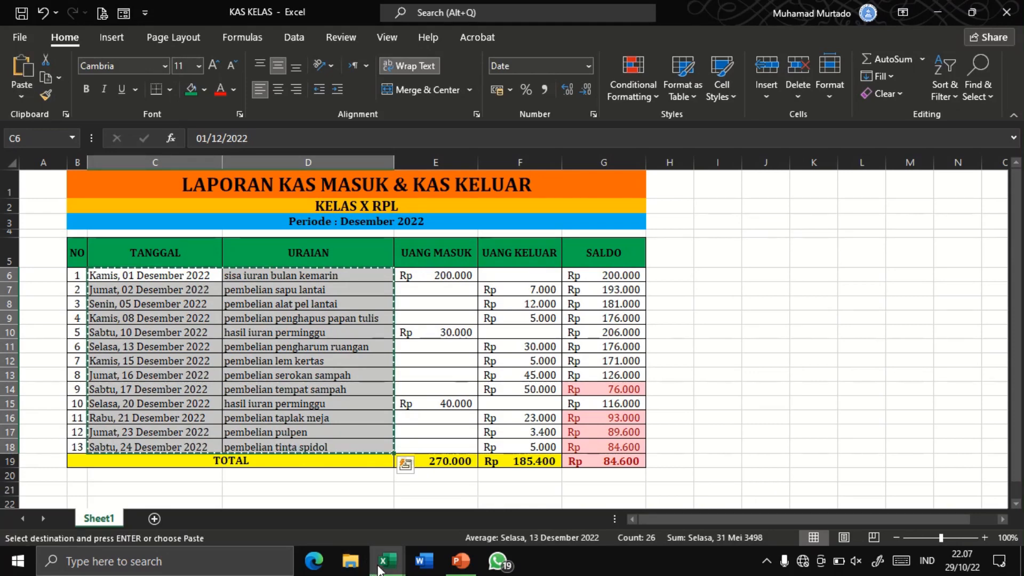
mouse_move(386, 559)
left_click(327, 517)
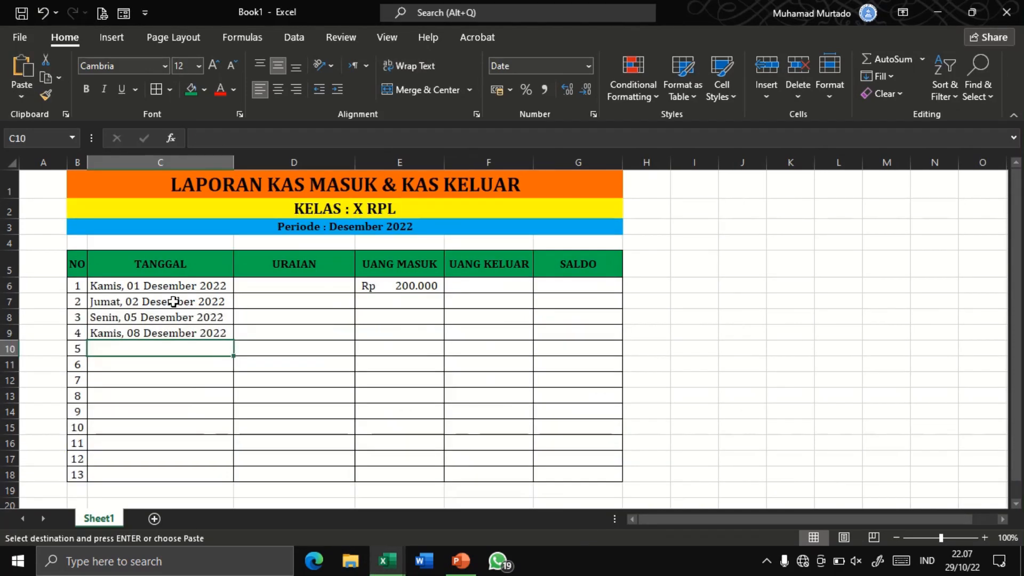
left_click_drag(183, 287, 324, 471)
key("ctrl+v")
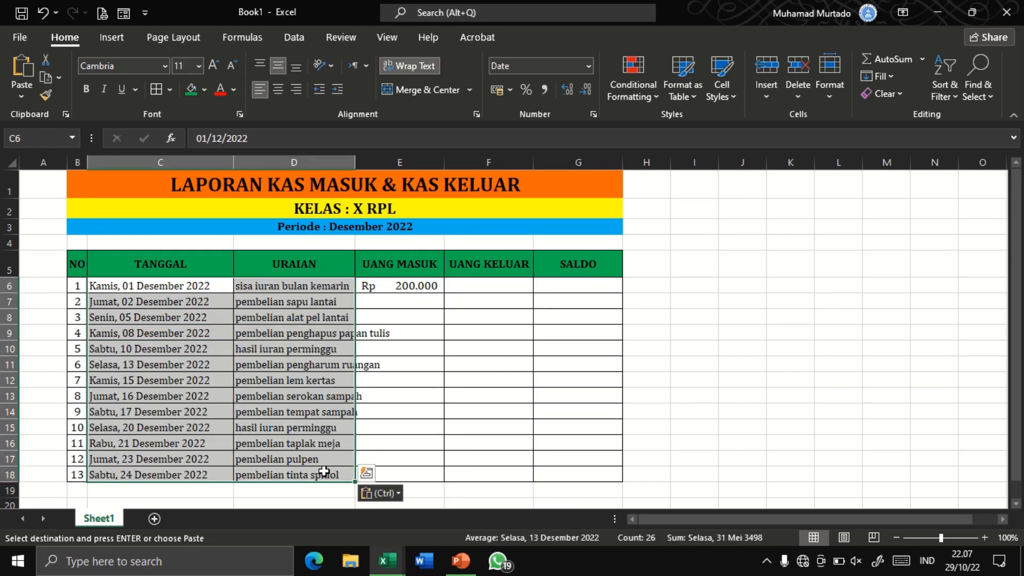
left_click(217, 397)
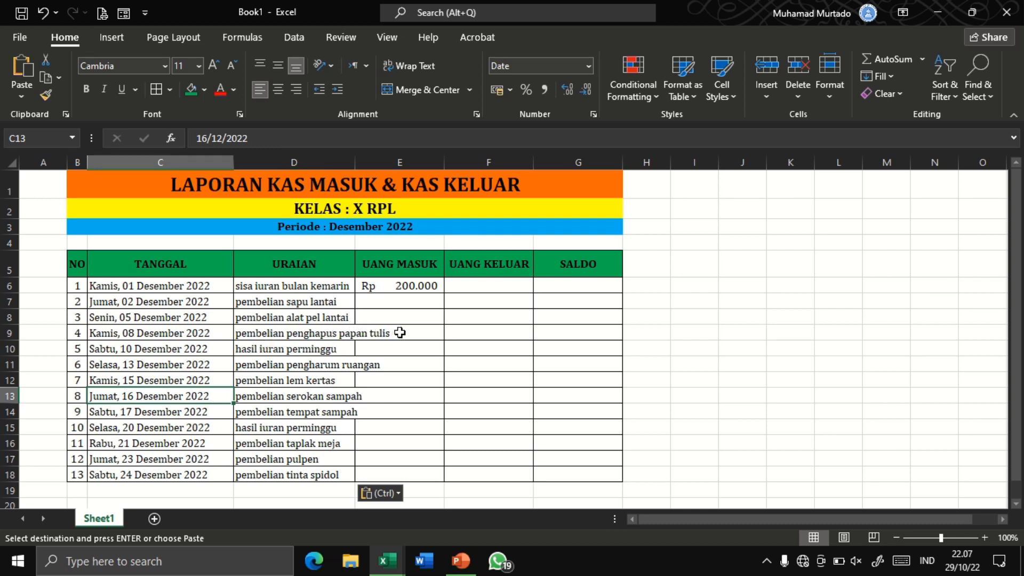
Step: Fit the widths of the URAIAN column D and the TANGGAL column C to their contents
double_click(354, 159)
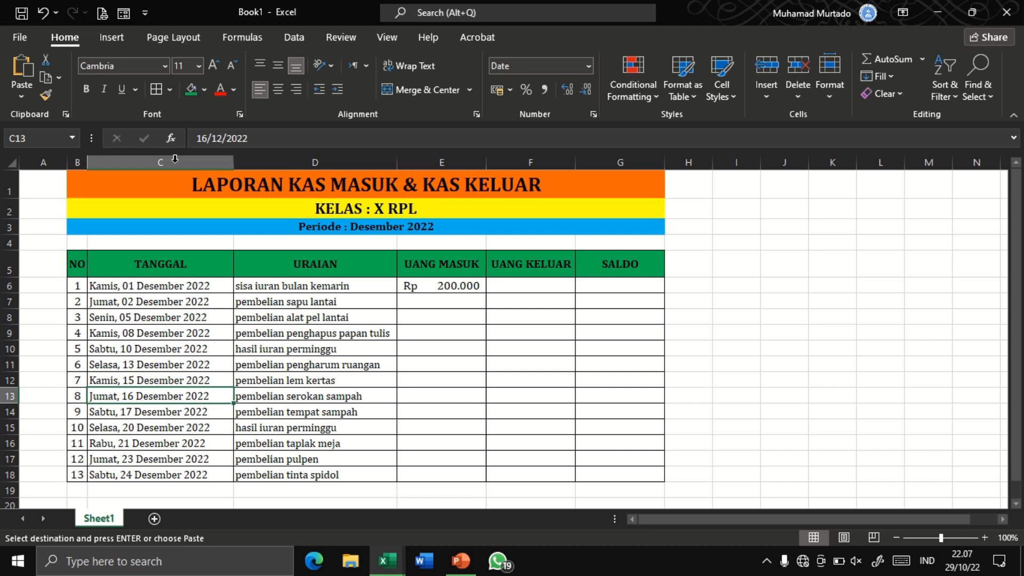
double_click(234, 161)
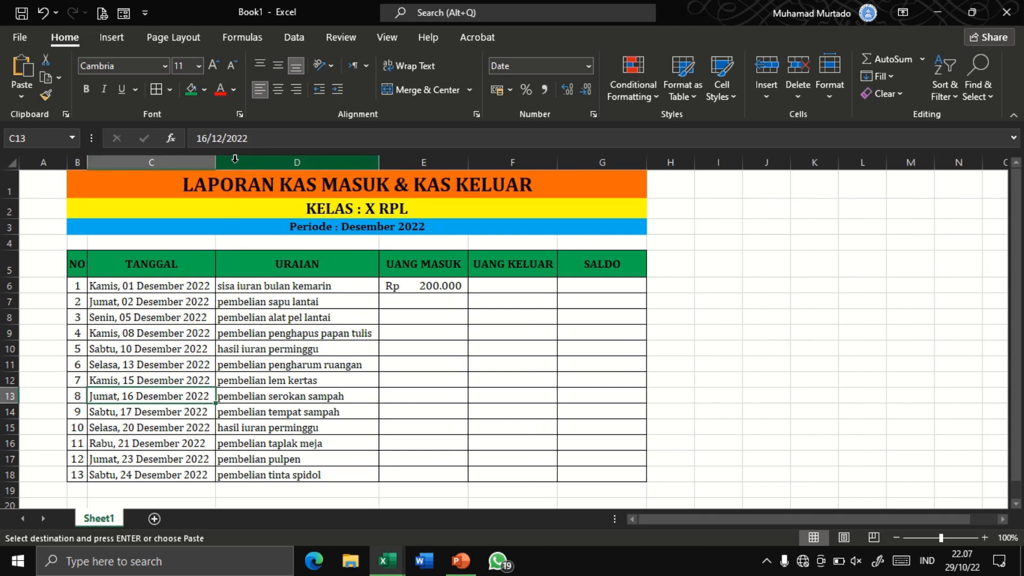
left_click(309, 286)
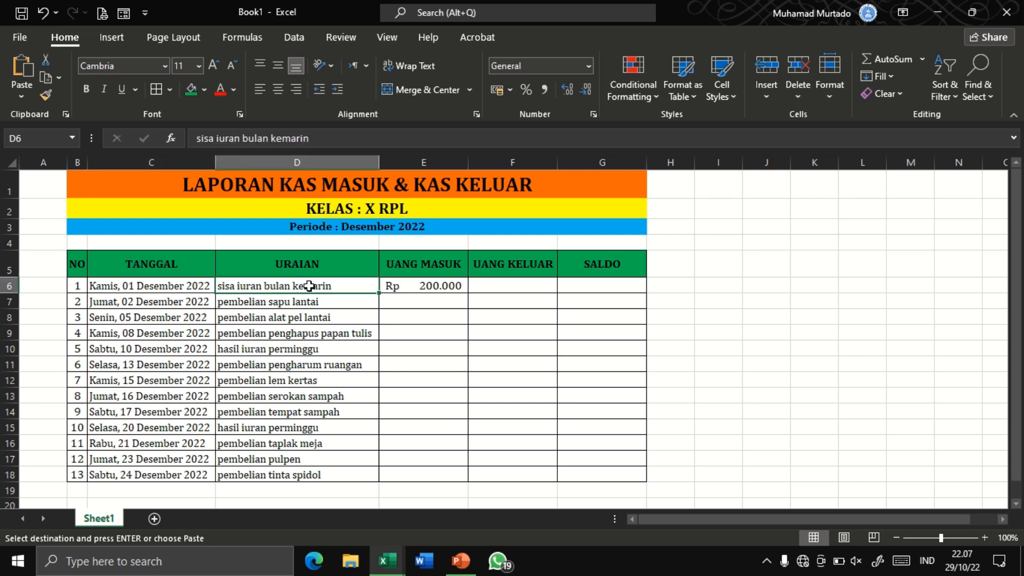
left_click(430, 288)
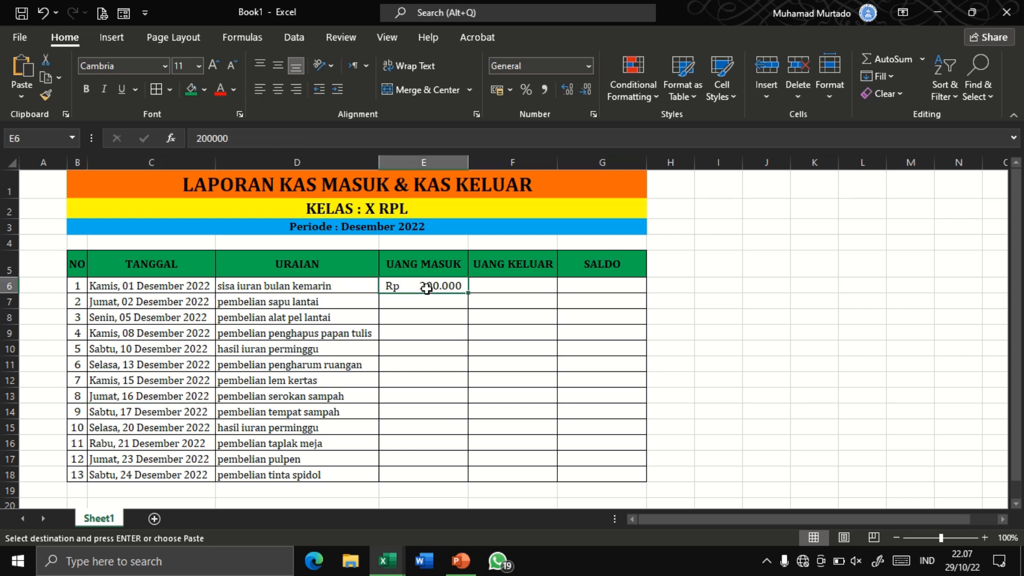
Step: Enter the formula =E6 in the first SALDO cell G6
left_click(497, 286)
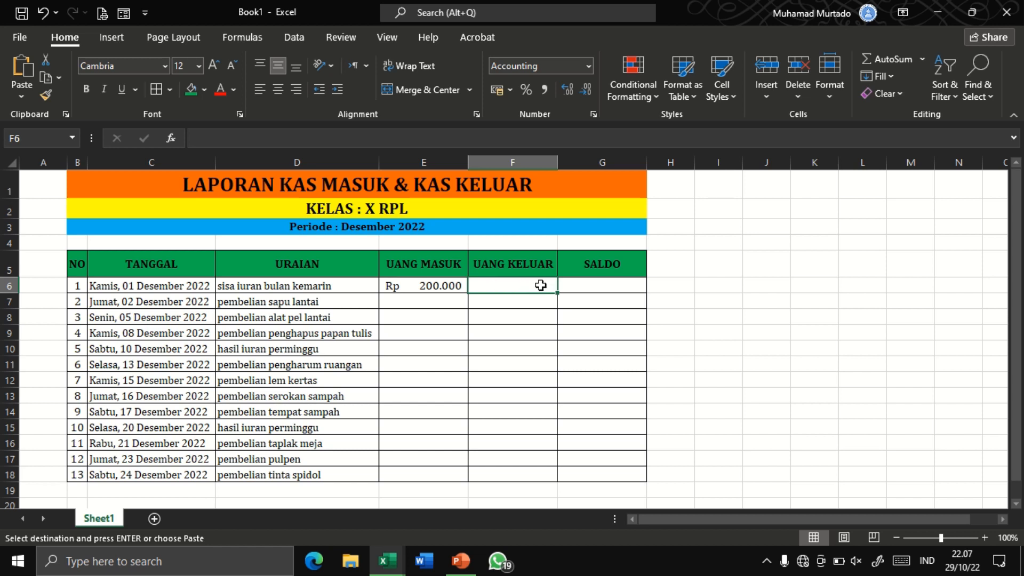
left_click(581, 289)
type("=")
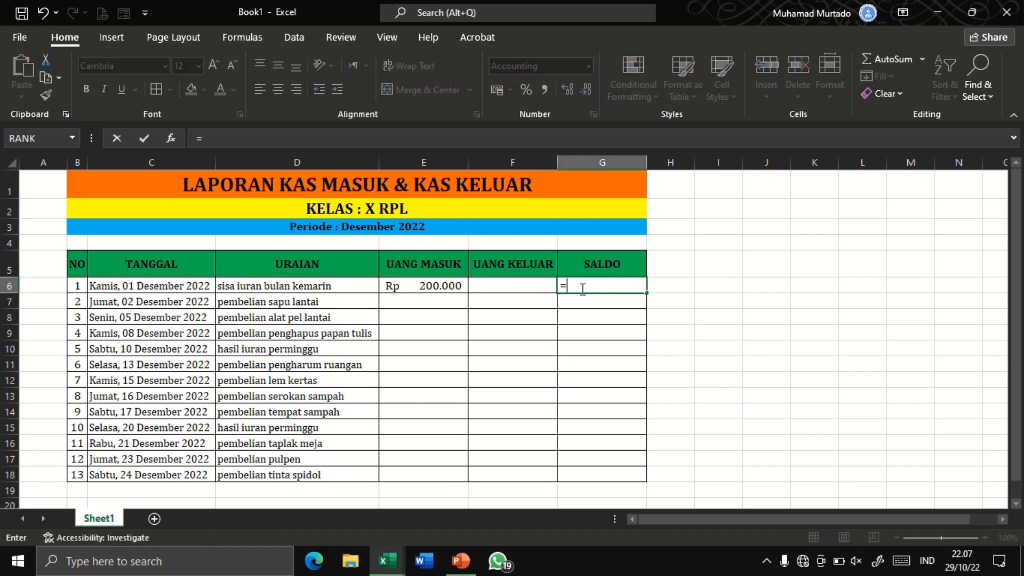
left_click(438, 285)
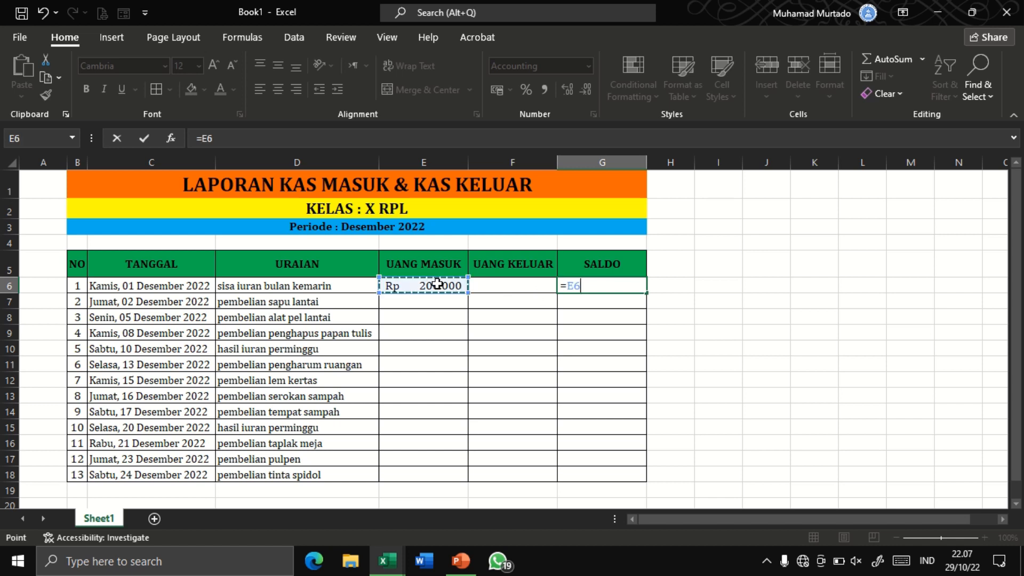
key("Return")
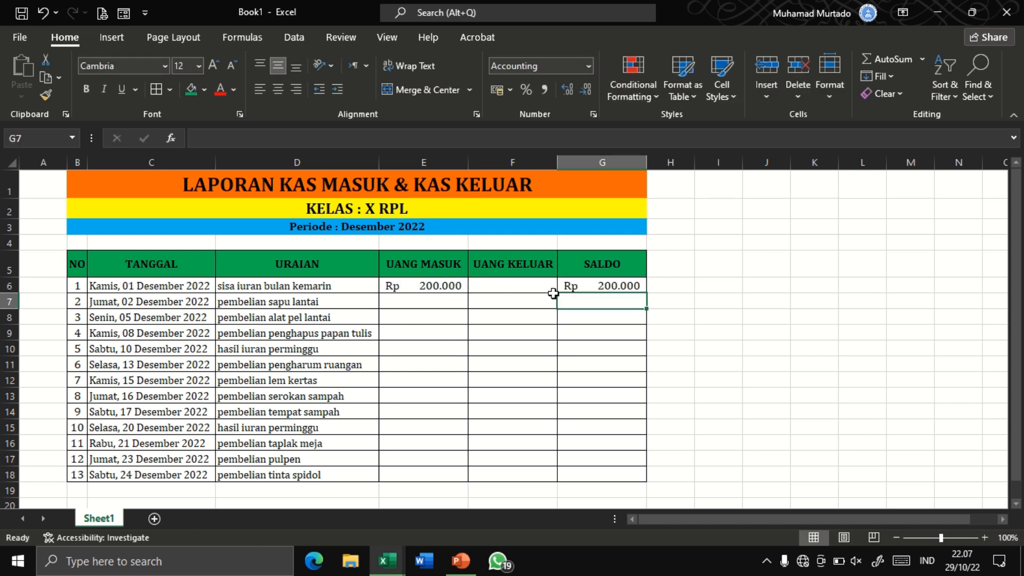
Step: Enter 7000 as the UANG KELUAR amount for the pembelian sapu lantai entry in F7
left_click(521, 297)
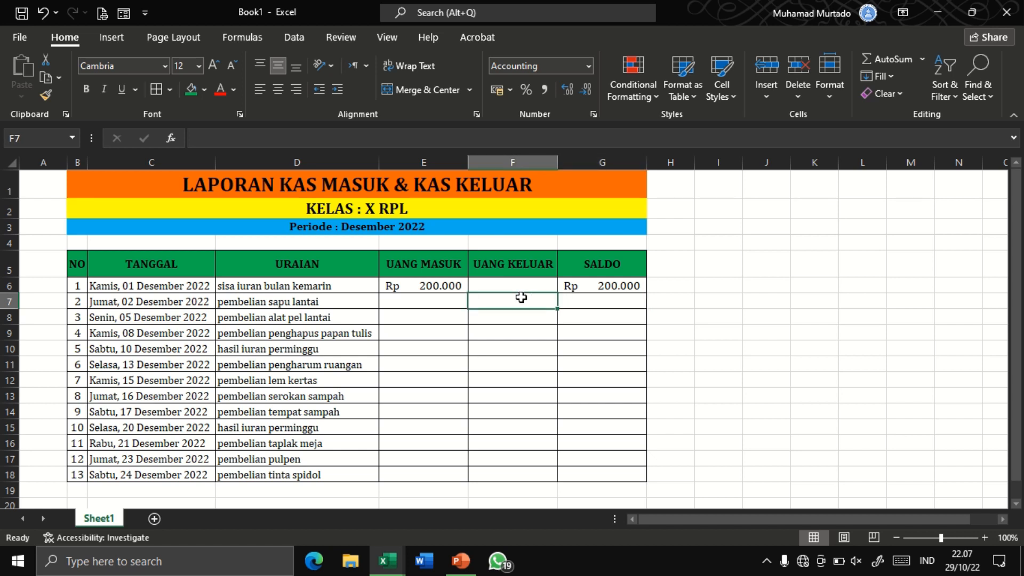
type("7000")
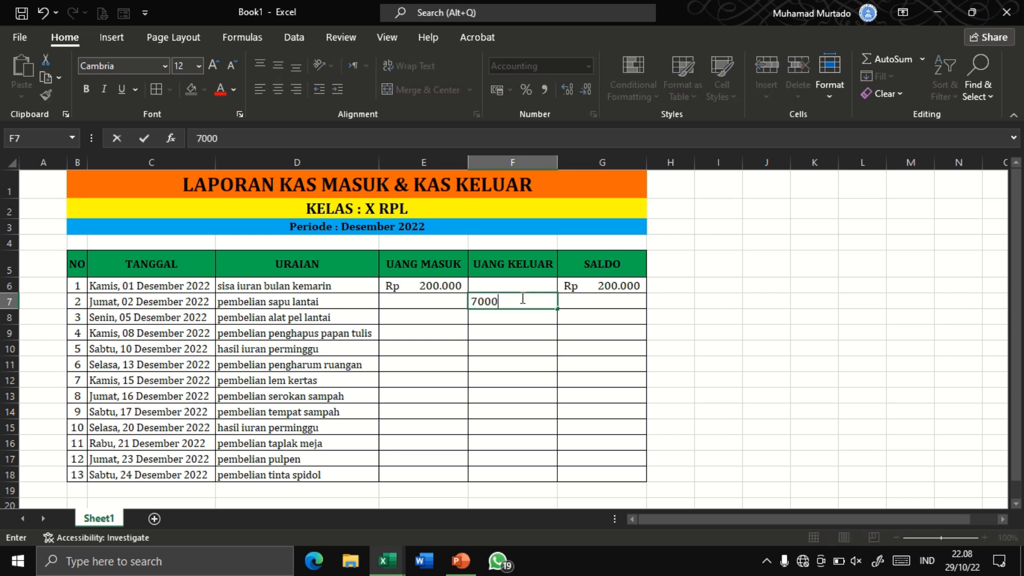
key("Return")
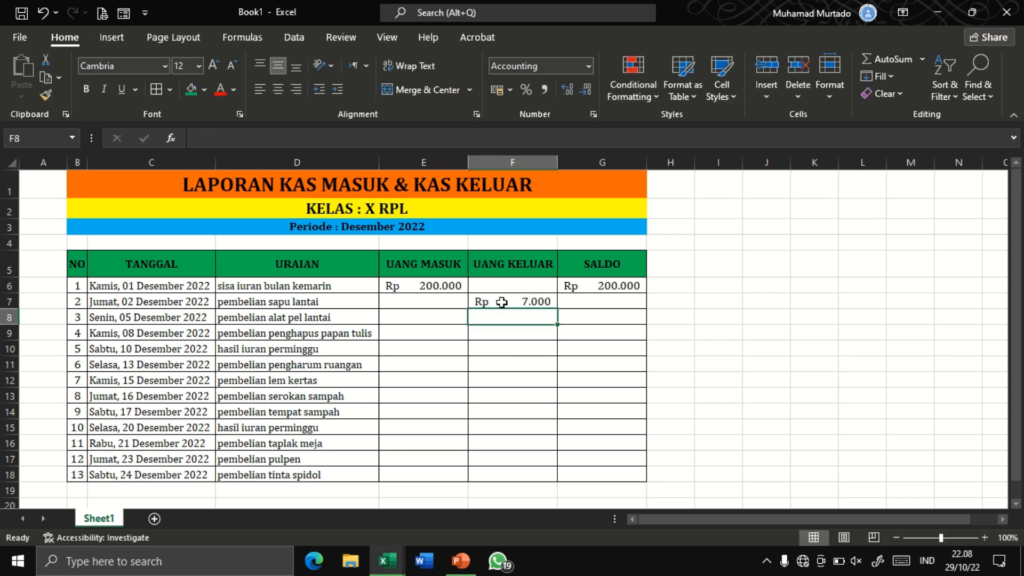
left_click(568, 302)
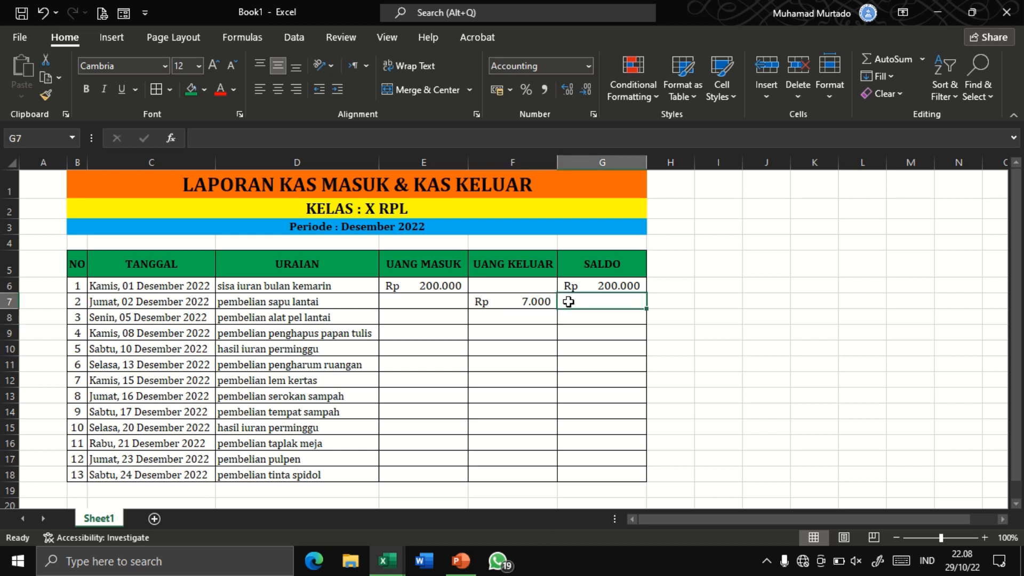
type("=")
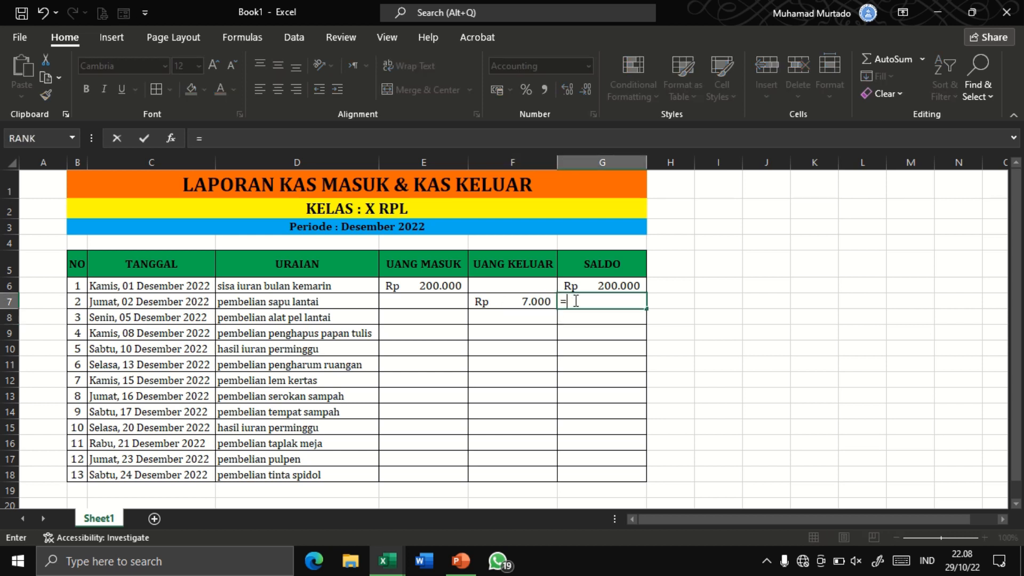
left_click(582, 282)
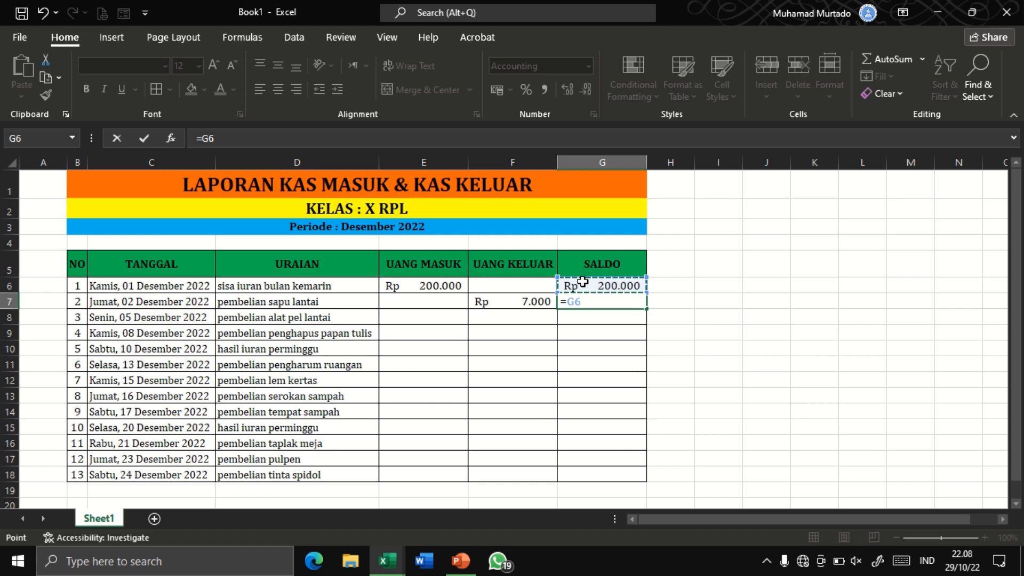
key("Escape")
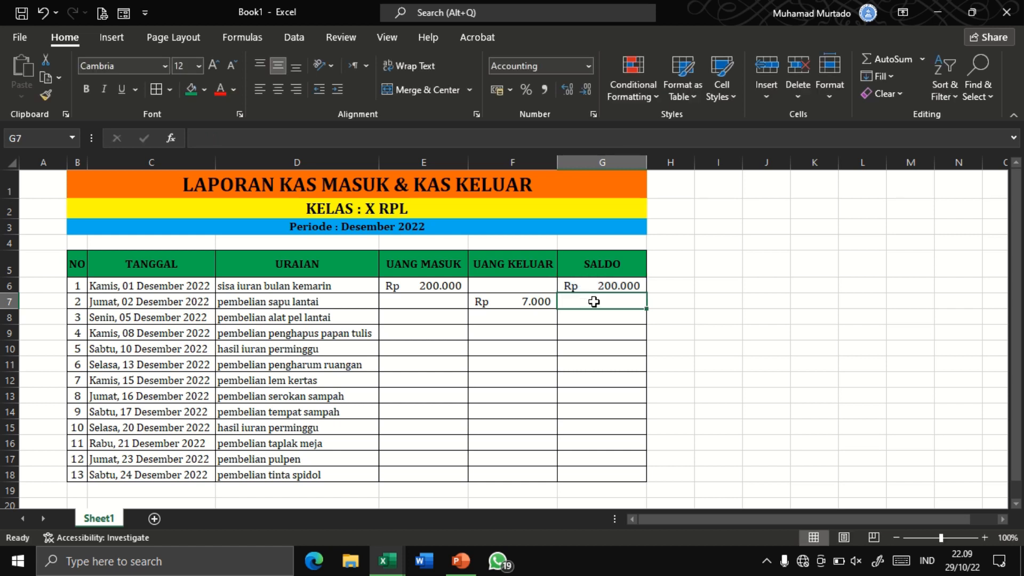
Step: Enter the running balance formula =G6+E7-F7 in the SALDO cell G7
type("=")
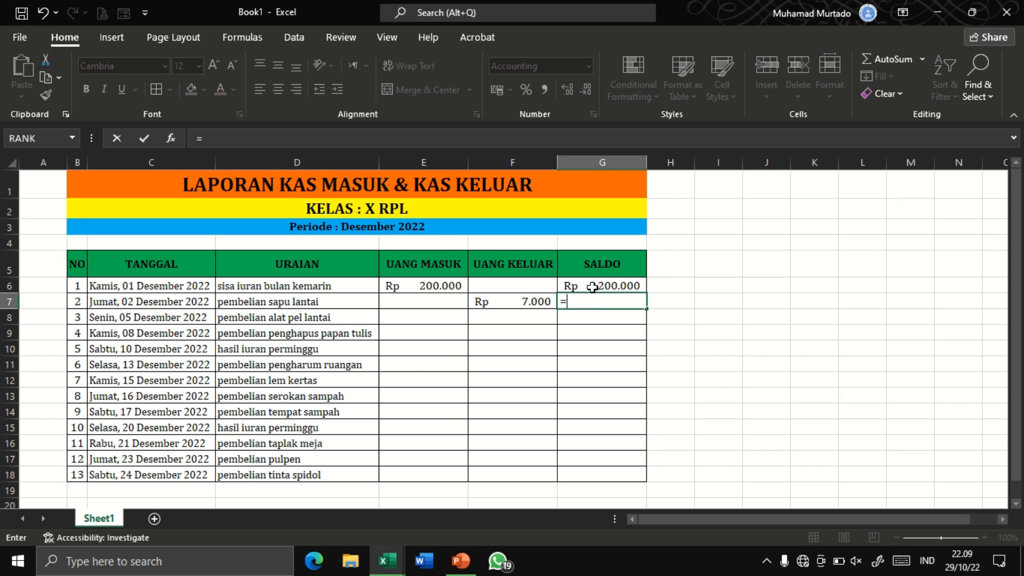
left_click(592, 287)
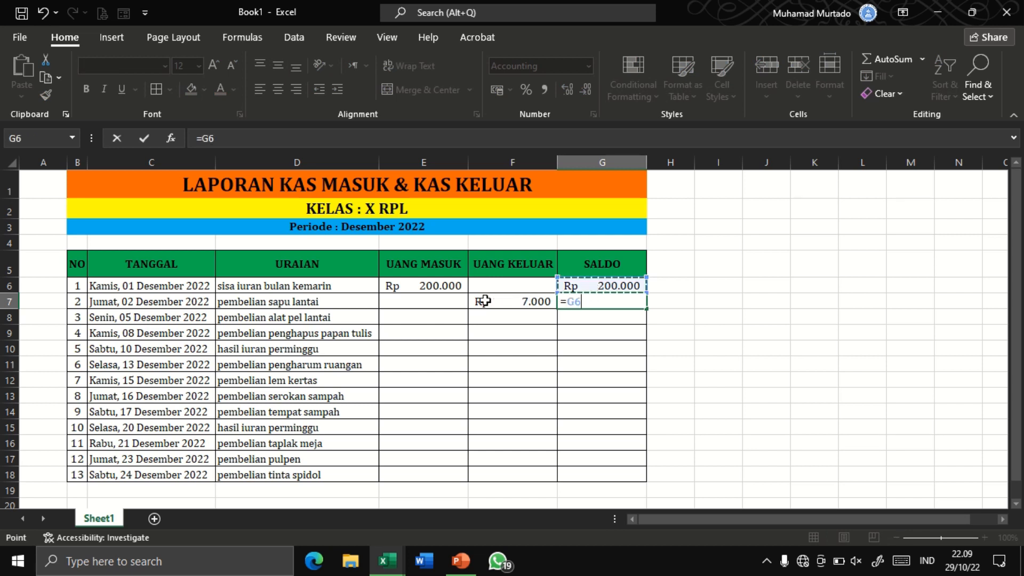
type("=")
key("BackSpace")
type("+")
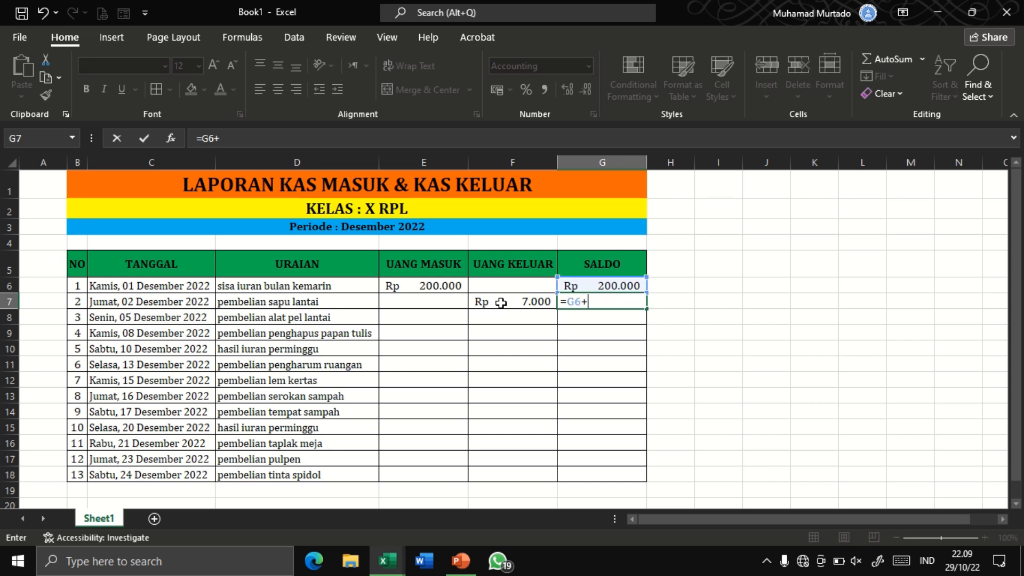
left_click(426, 308)
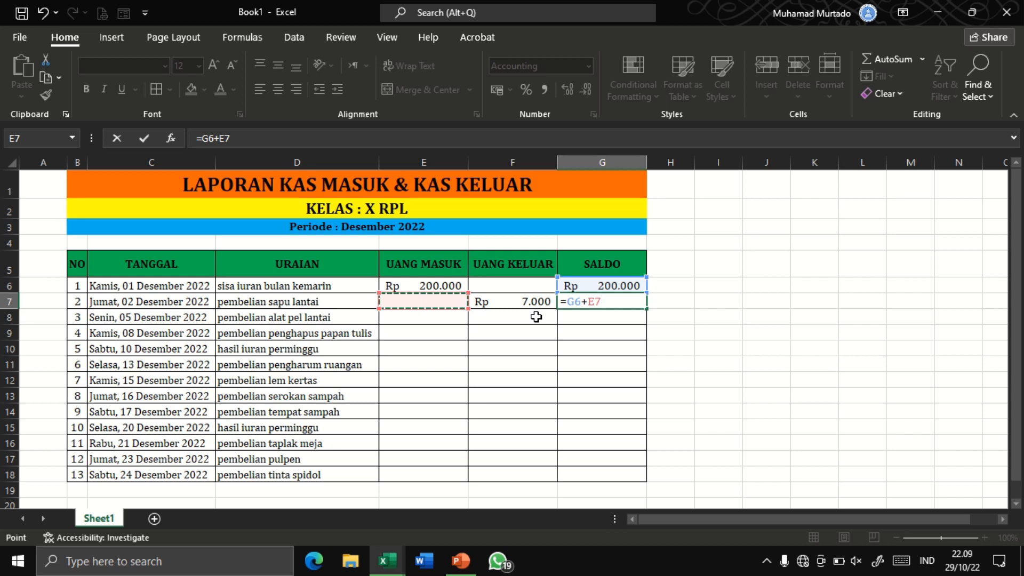
type("-")
left_click(519, 302)
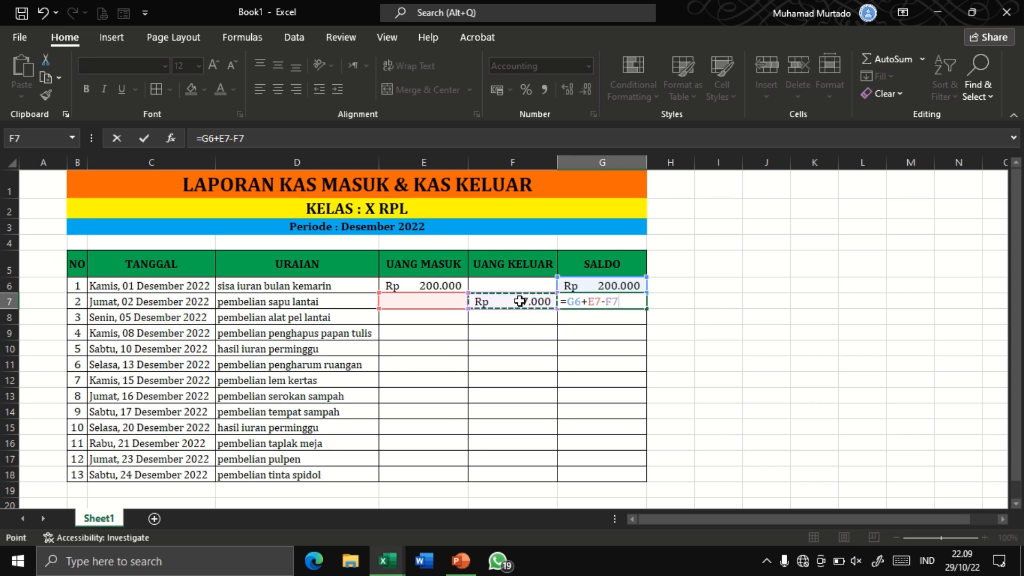
key("Return")
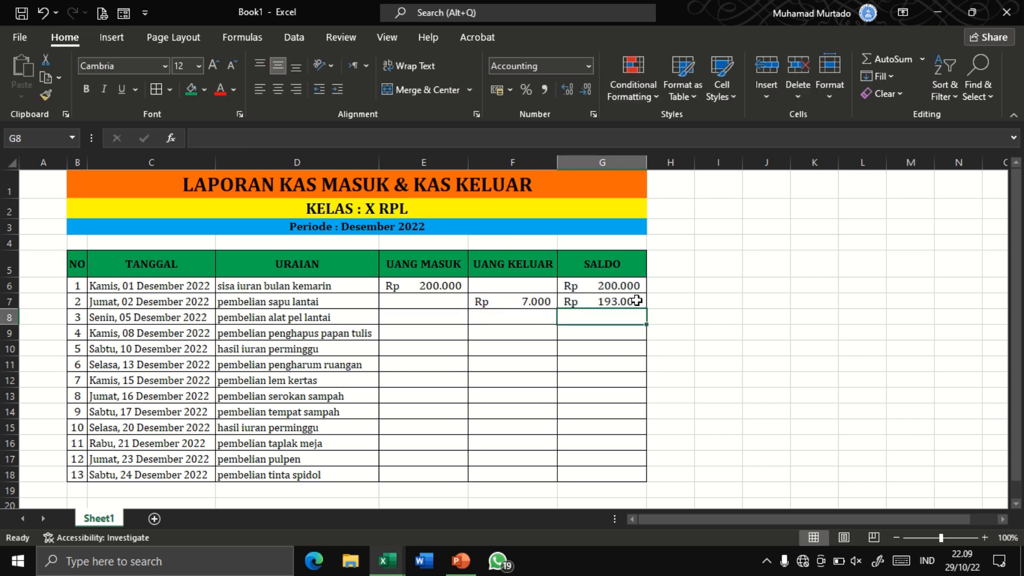
Step: Enter 12000 as the UANG KELUAR amount for the pembelian alat pel lantai entry in F8
left_click(532, 318)
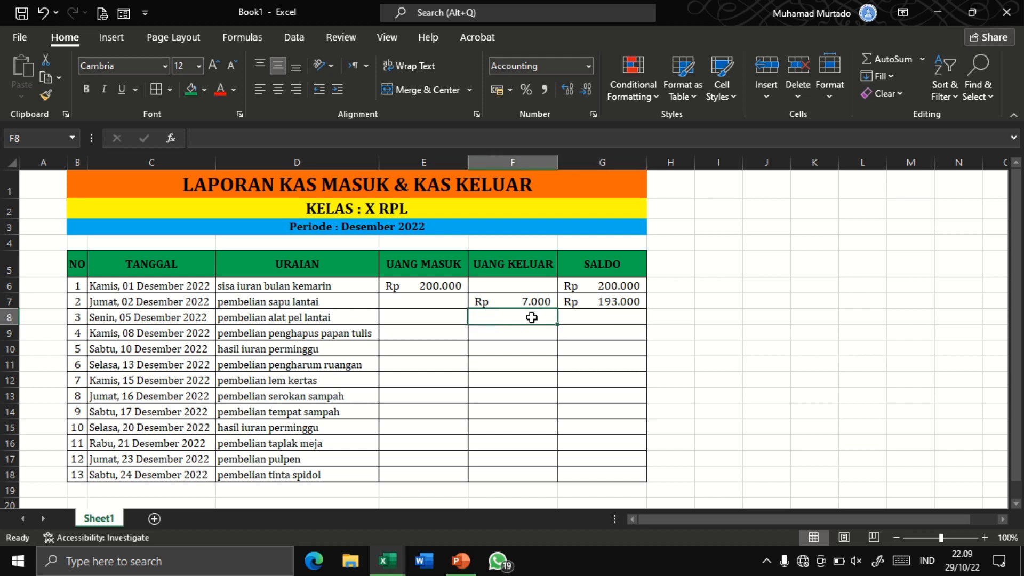
type("12000")
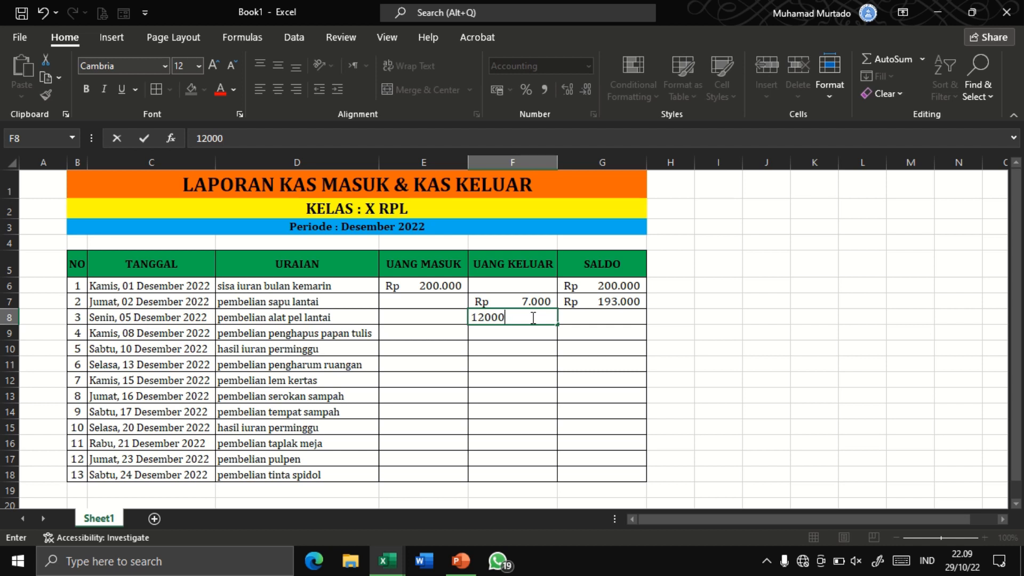
key("Return")
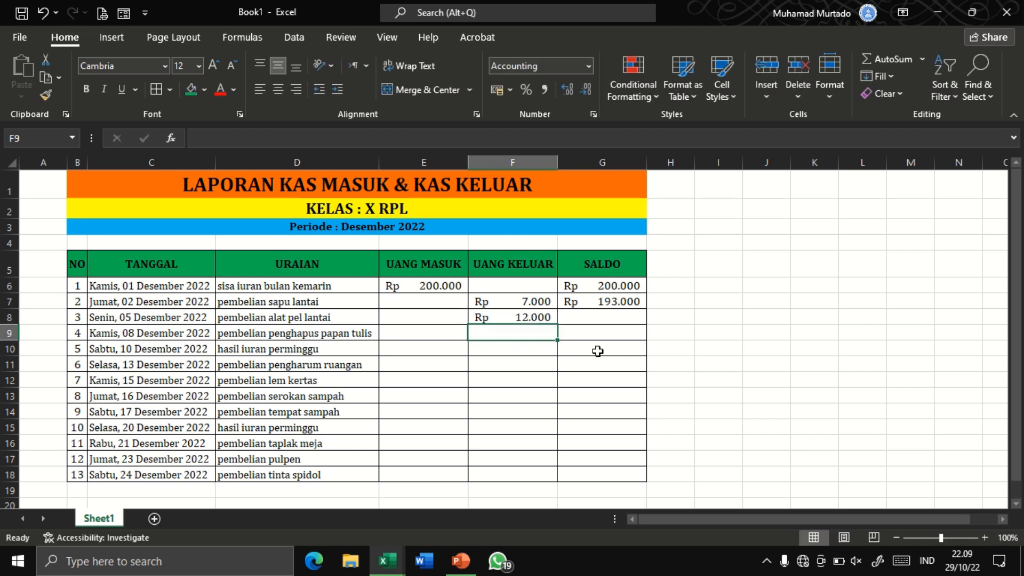
Step: Fill the SALDO formula in G7 down through G18
left_click(568, 317)
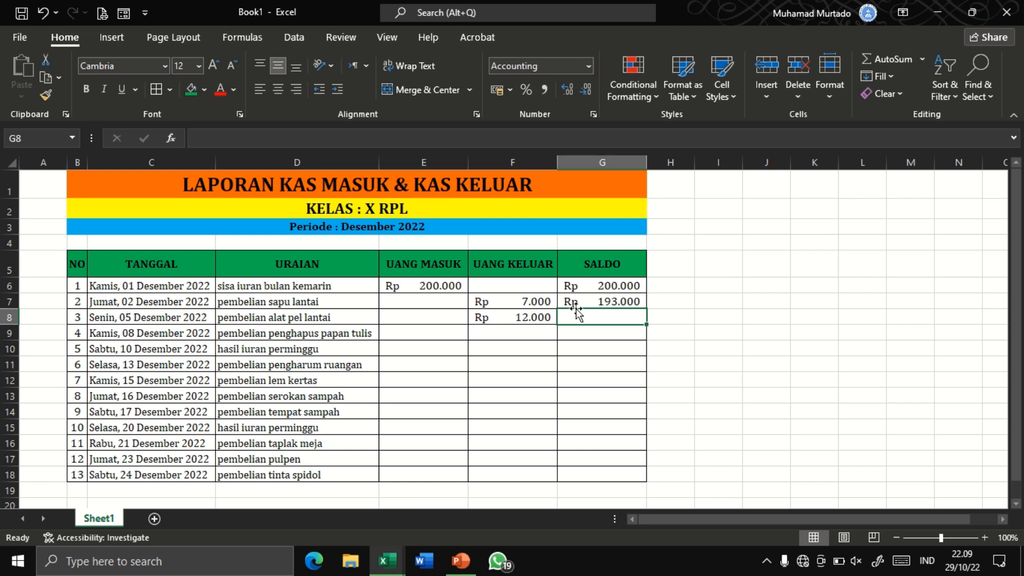
mouse_move(575, 302)
left_mouse_down()
mouse_move(581, 346)
mouse_move(578, 299)
left_mouse_up()
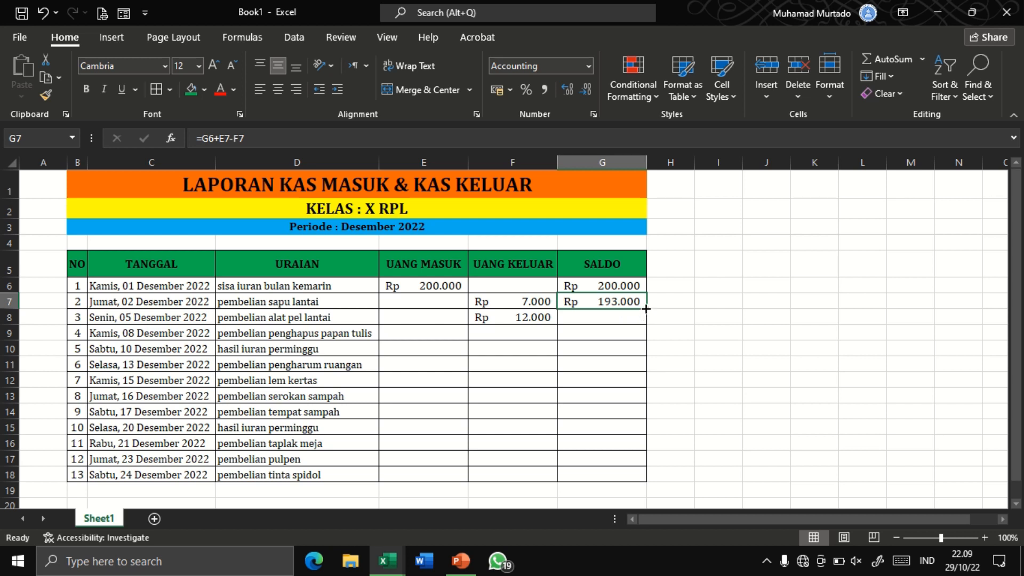
left_click_drag(646, 308, 644, 478)
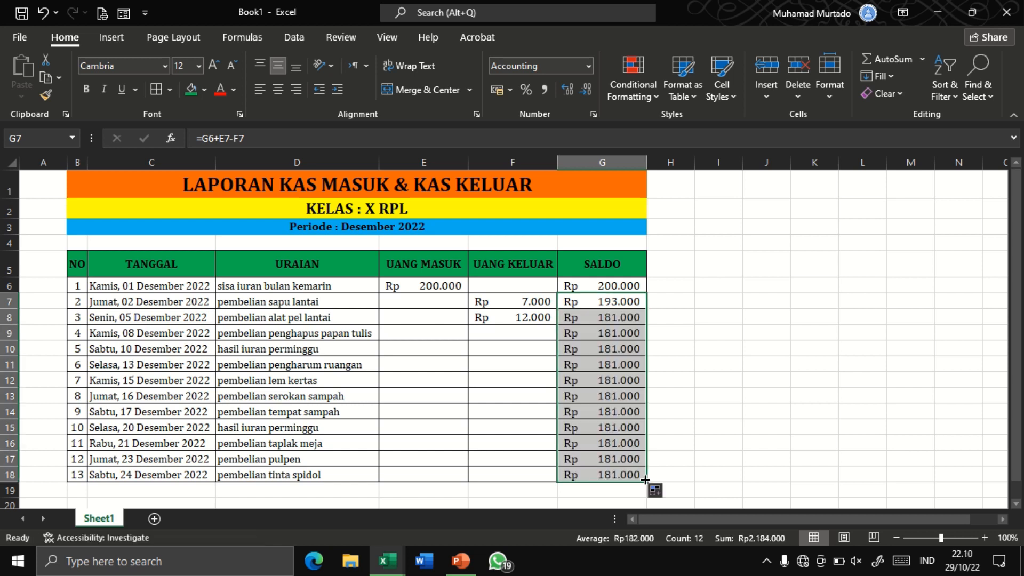
Step: Insert IF(AND(E8=""; ahead of the existing balance expression in the SALDO cell G8
left_click(610, 318)
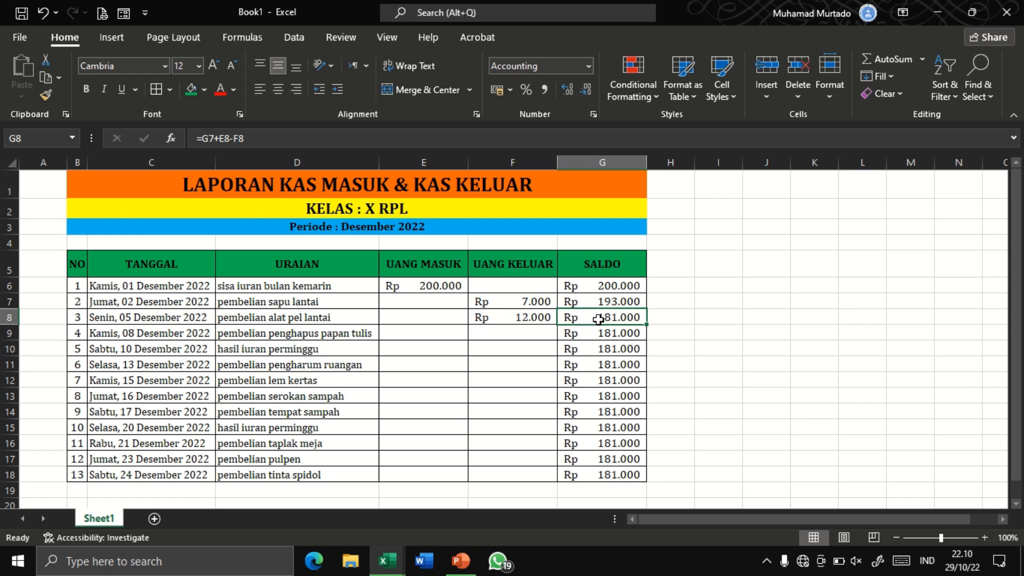
left_click(598, 301)
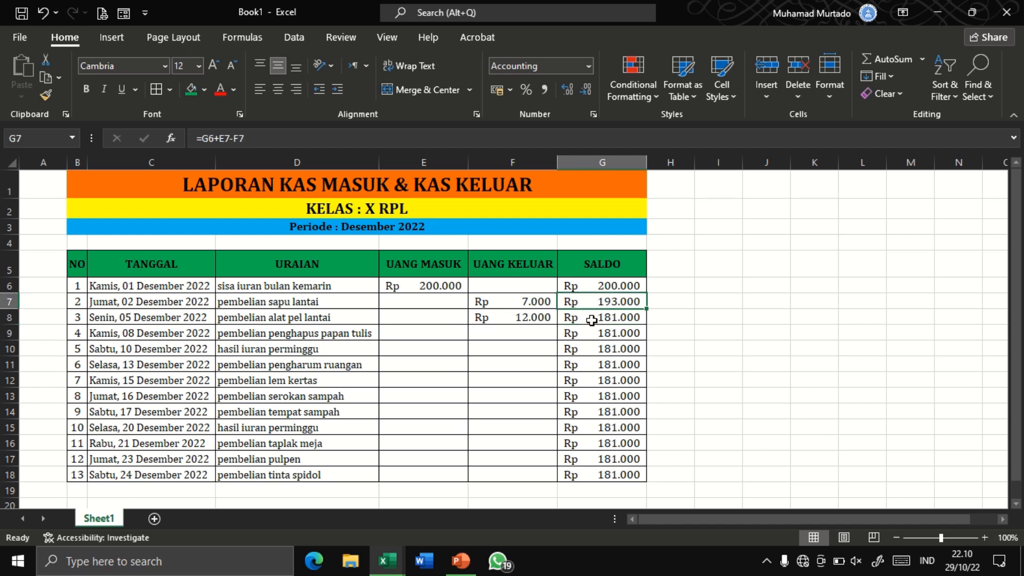
double_click(591, 317)
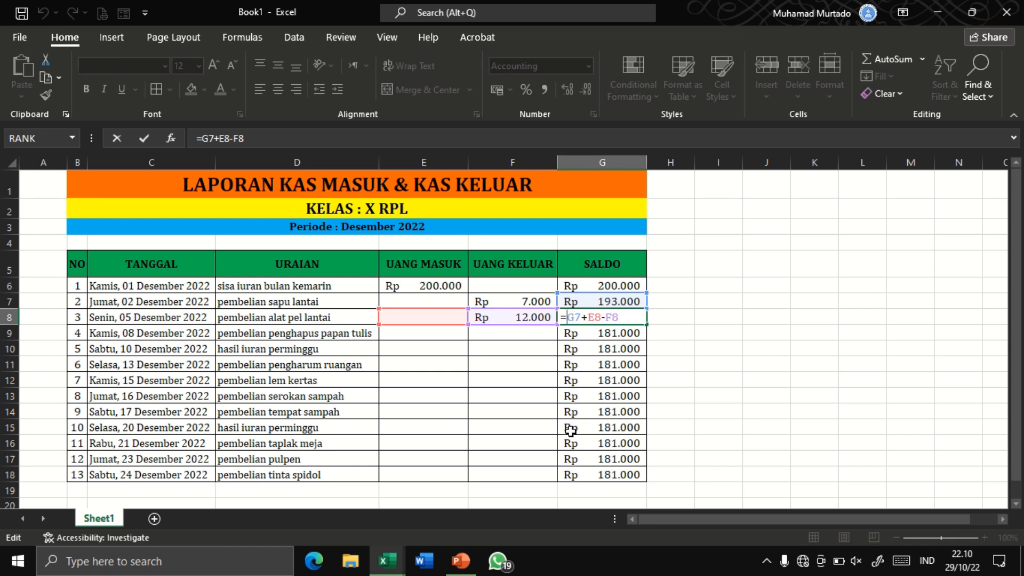
type("IF(")
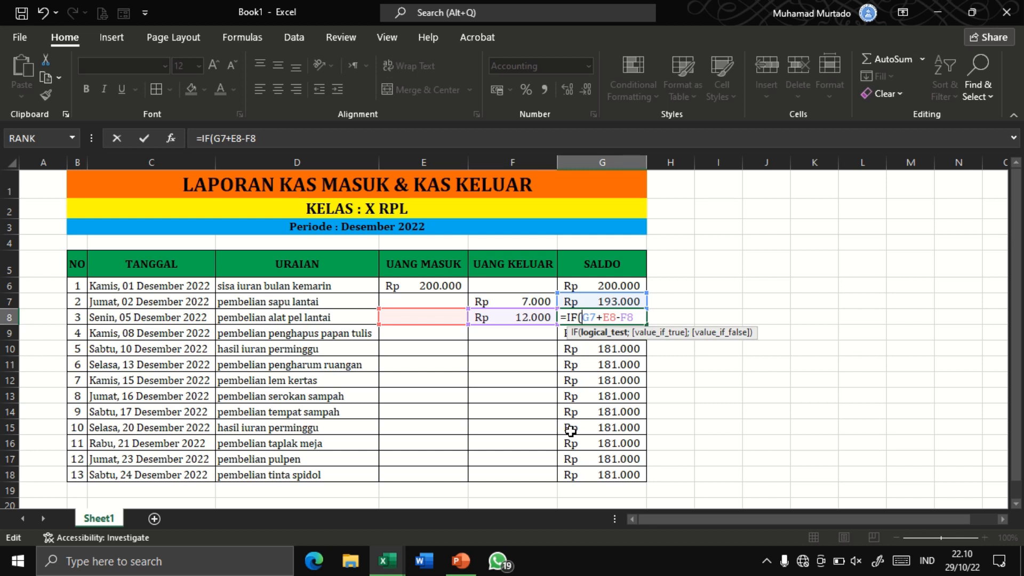
type("AND")
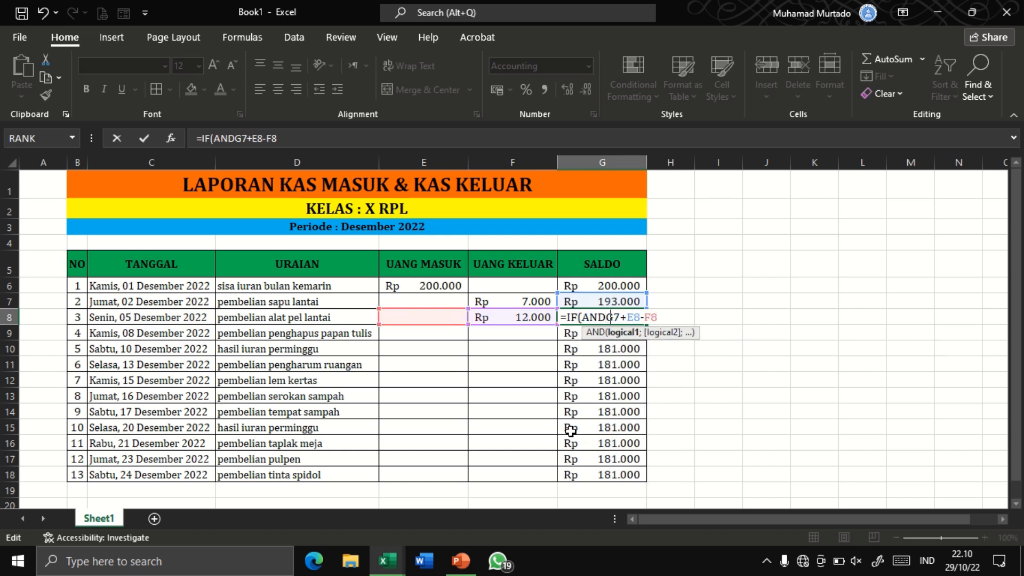
type("(")
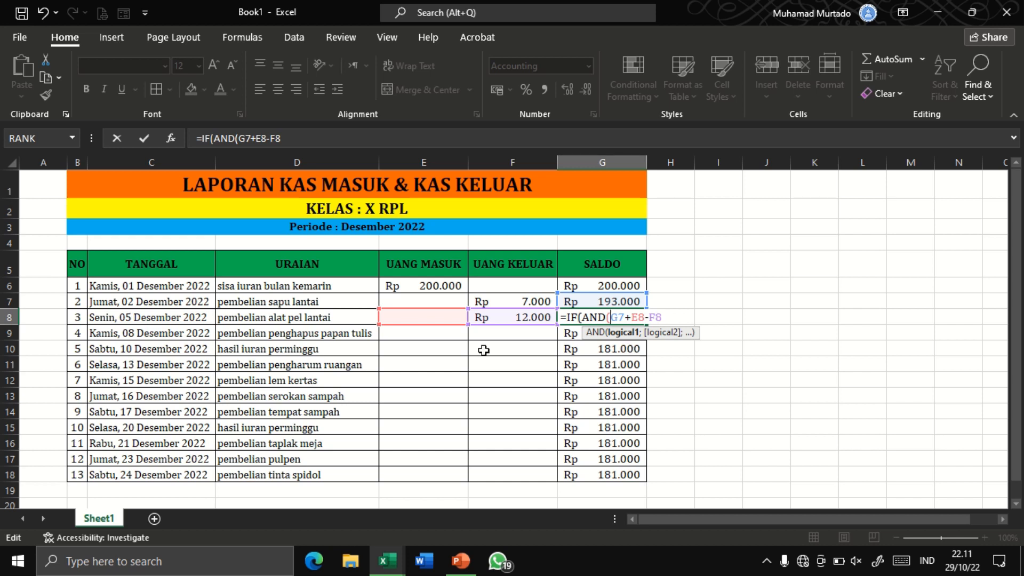
left_click(430, 317)
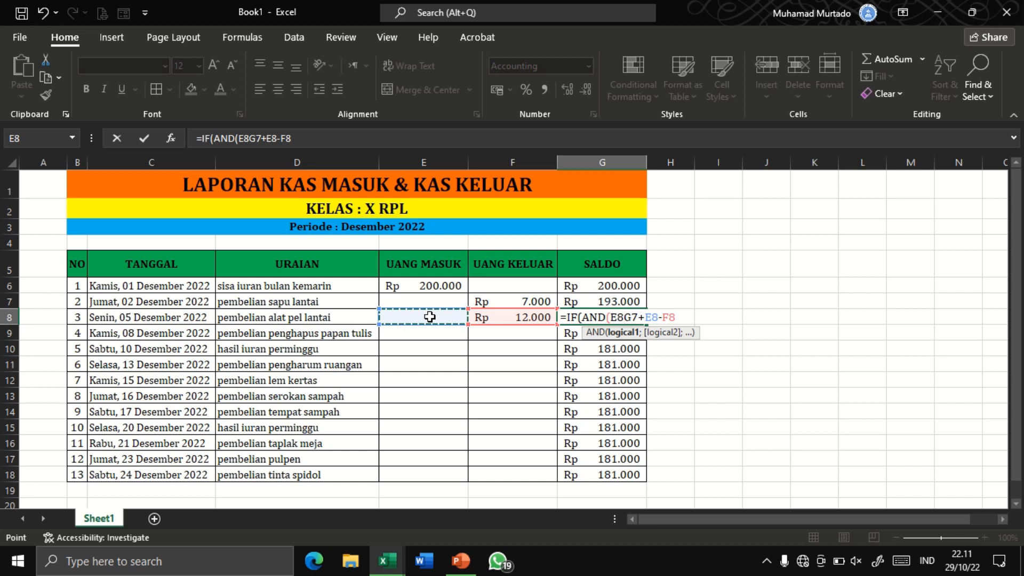
type("+")
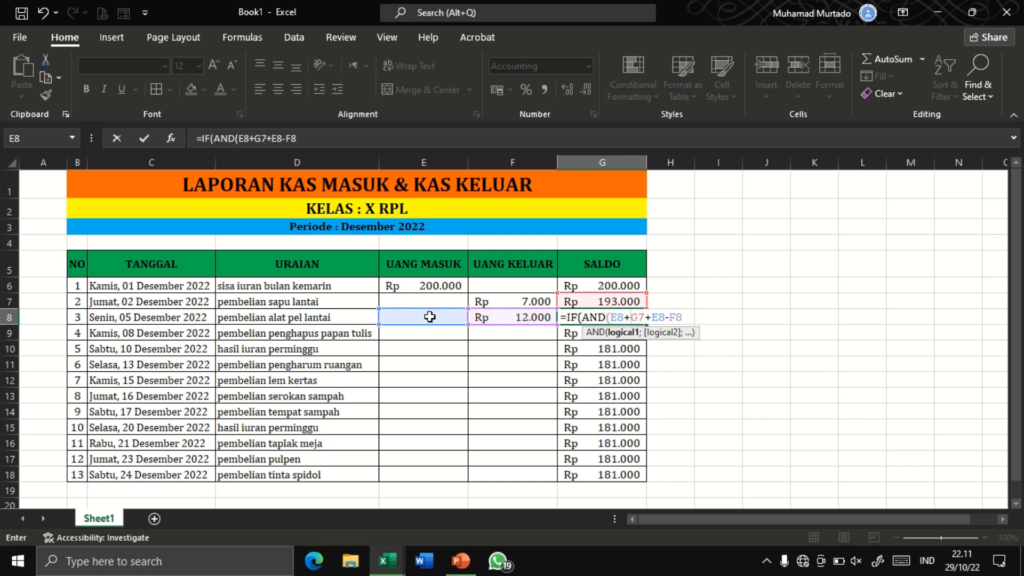
key("BackSpace")
type("=\"")
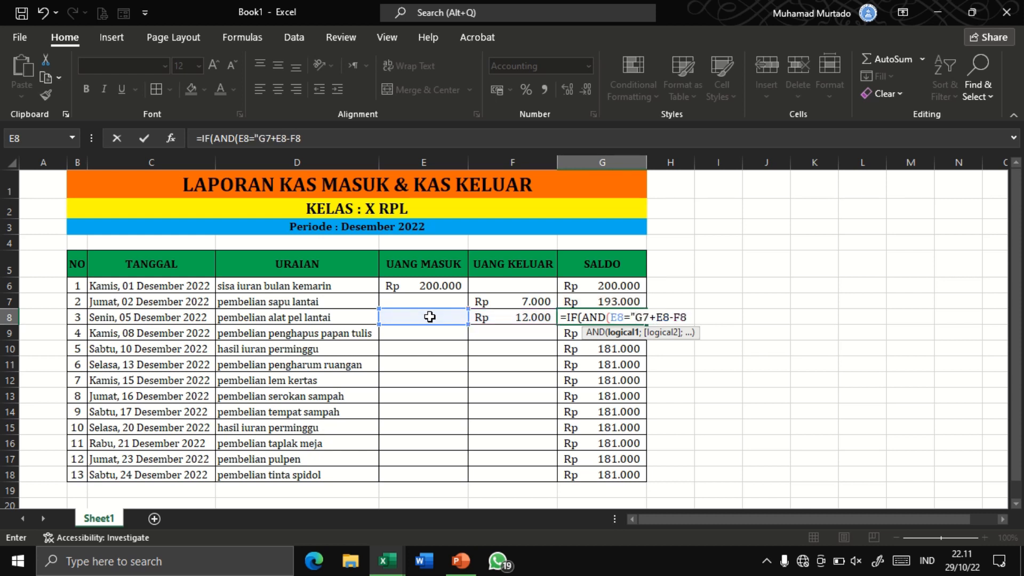
type("\"")
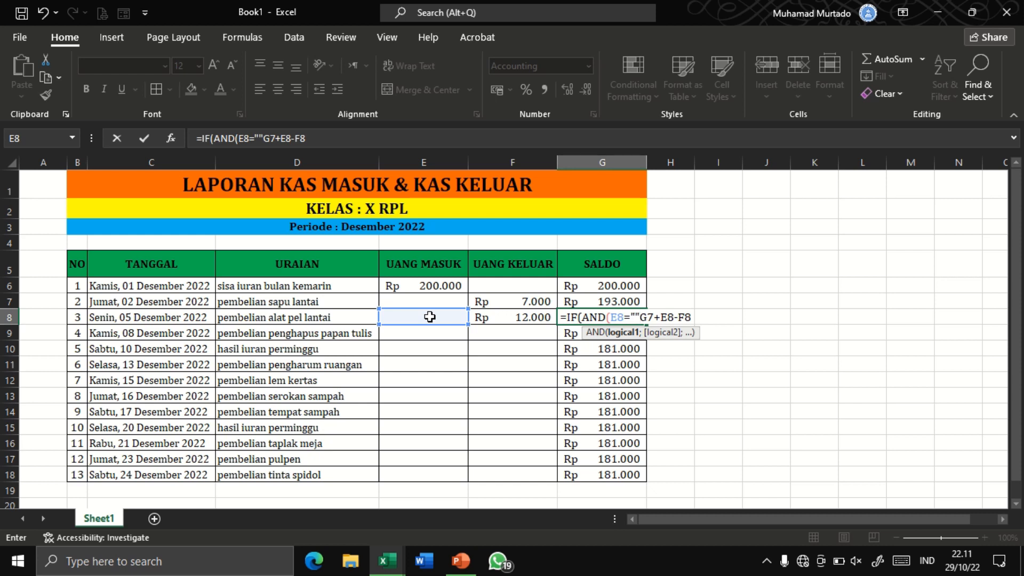
type(":")
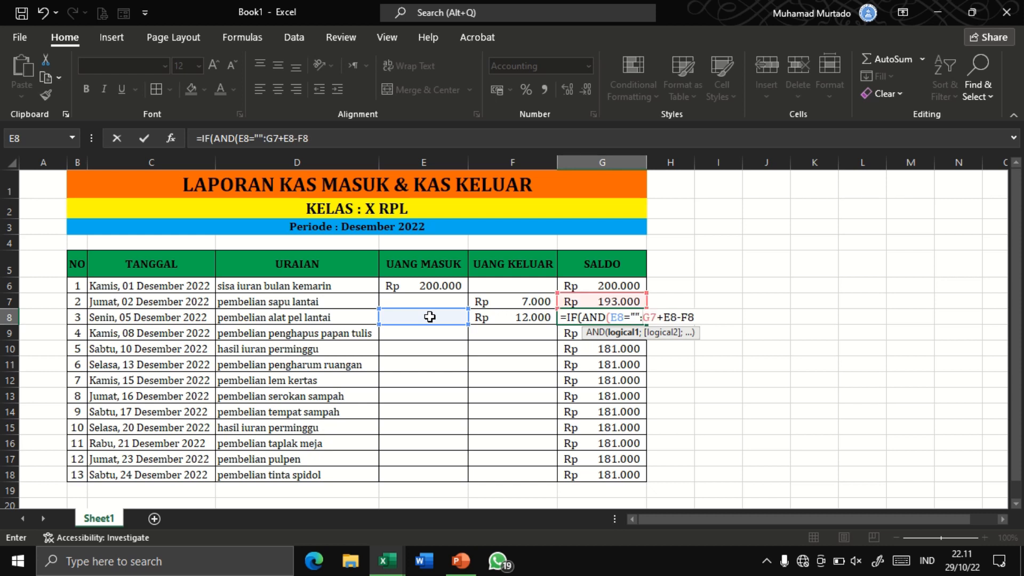
key("BackSpace")
type(";")
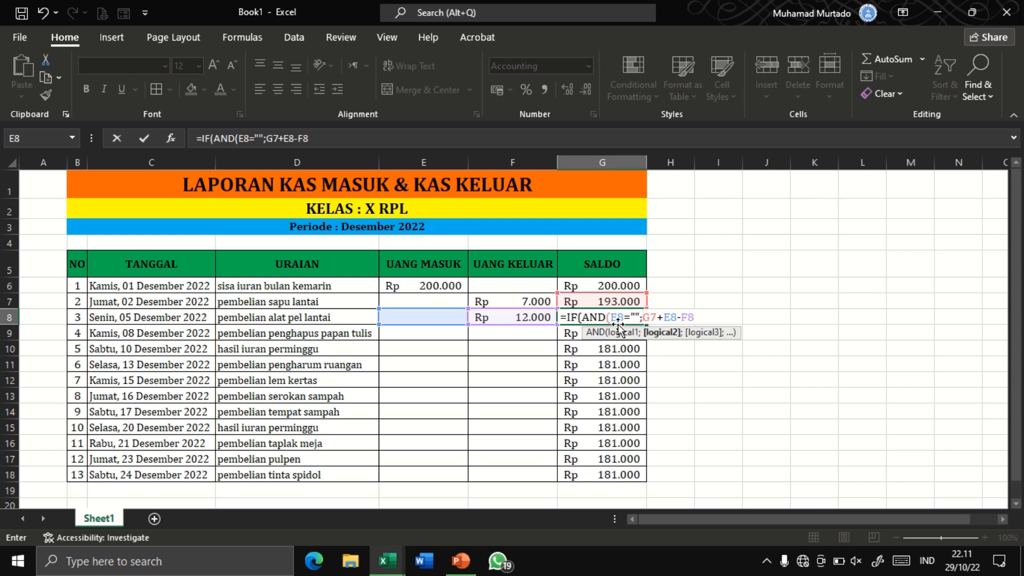
Step: Complete the AND test in the G8 formula with F8="" as its second condition
left_click(503, 316)
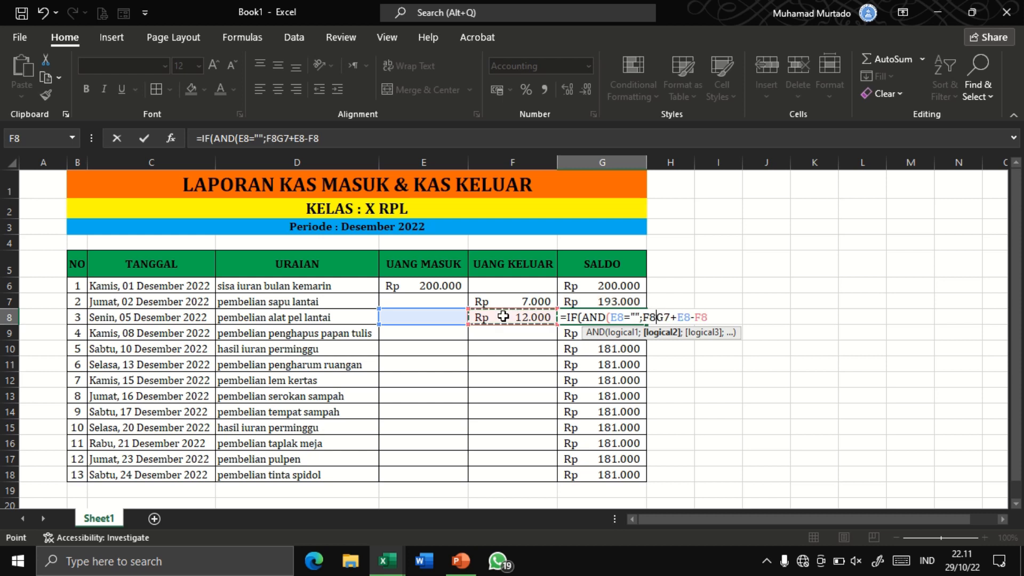
type("=")
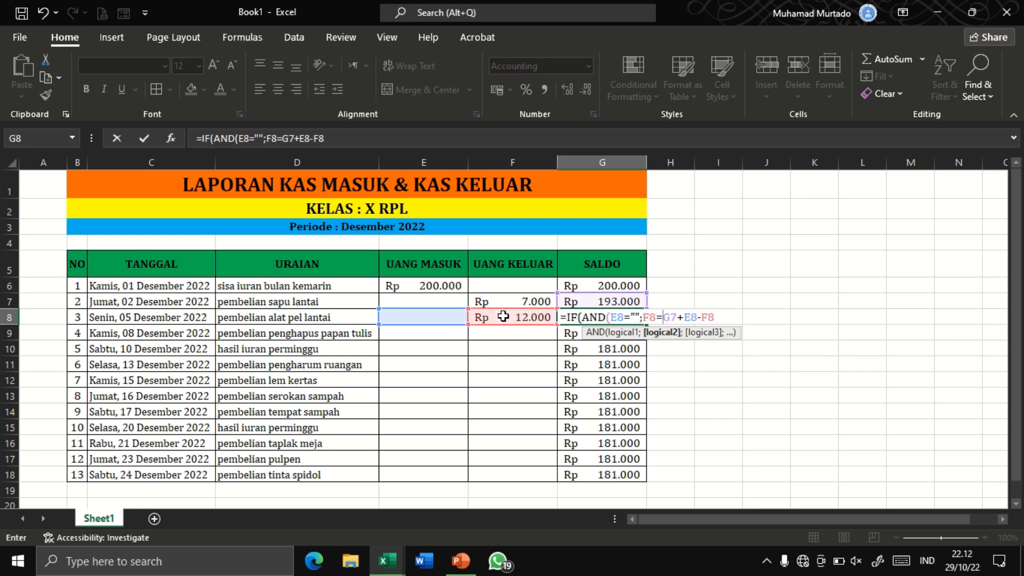
type("\"\";")
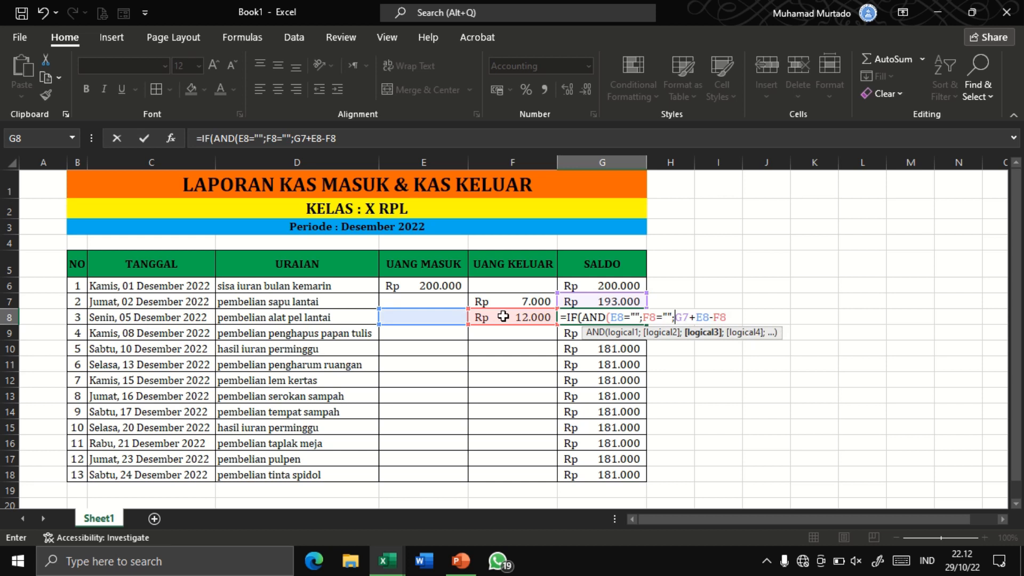
key("BackSpace")
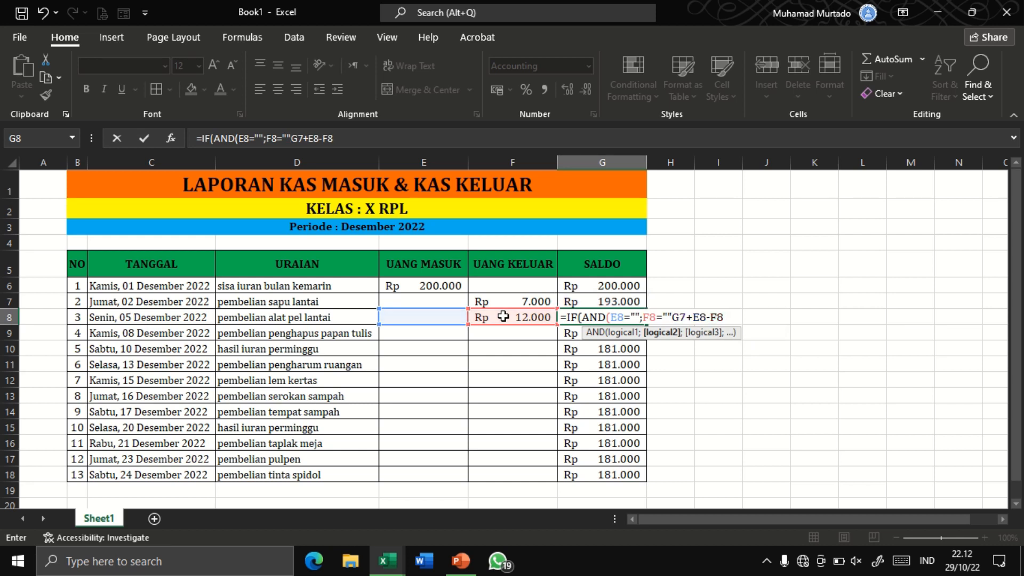
type(")")
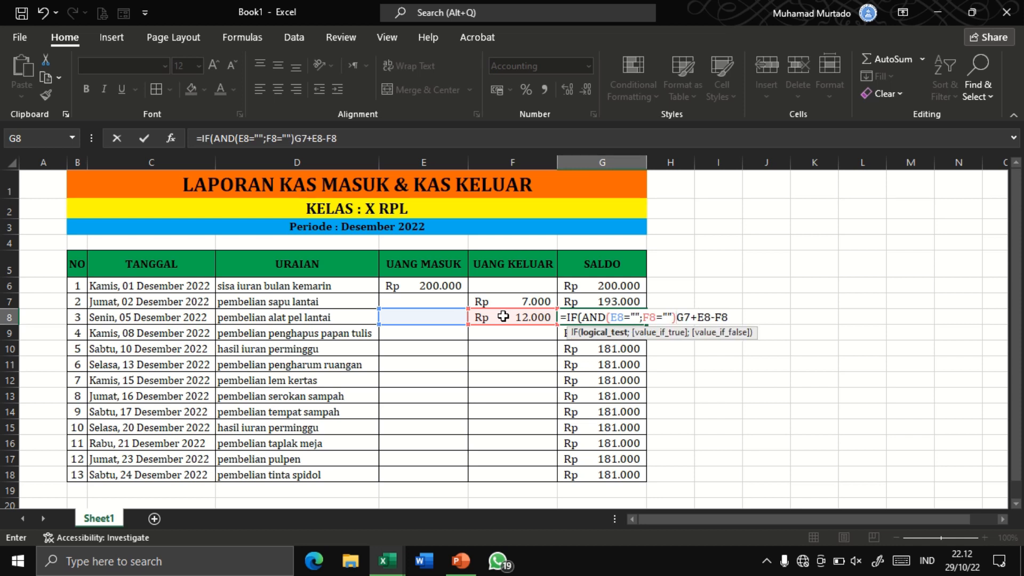
Step: Make the G8 formula return "" when true and G7+E8-F8 otherwise, completing =IF(AND(E8="";F8="");"";G7+E8-F8)
type(";")
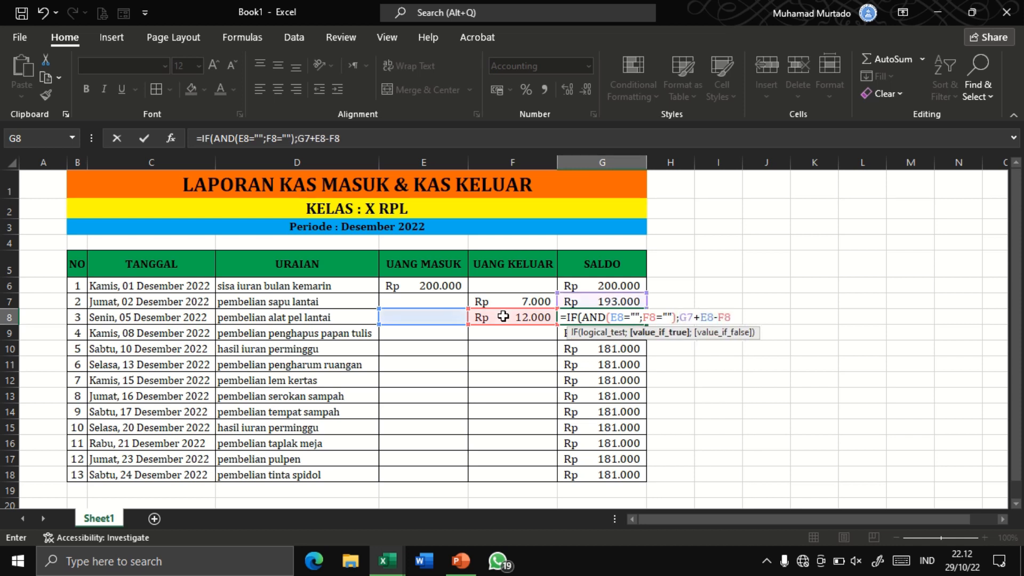
type("\"\";")
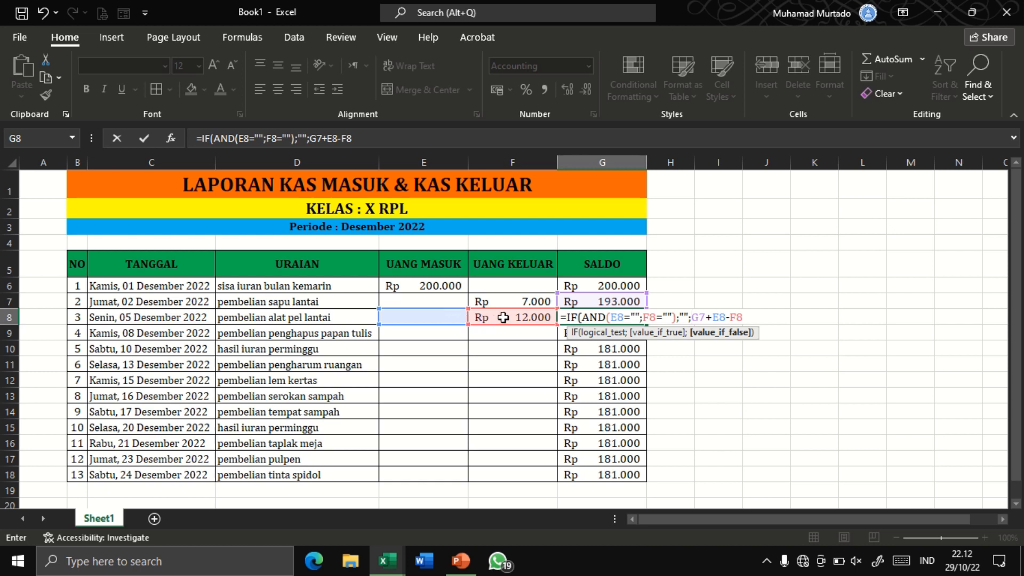
left_click(741, 317)
type(")")
key("Return")
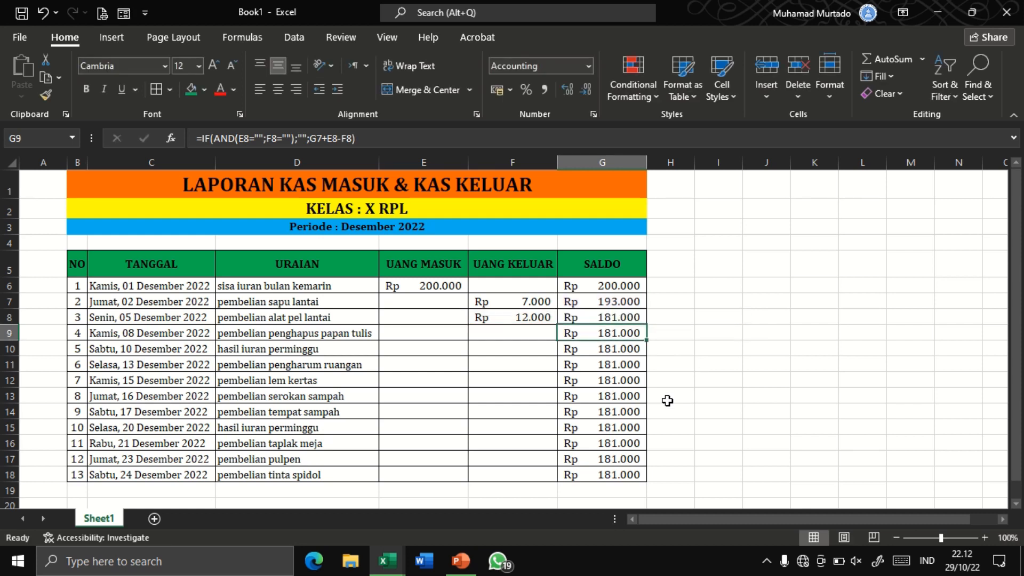
Step: Fill the IF-based SALDO formula in G8 down through G18
left_click(622, 318)
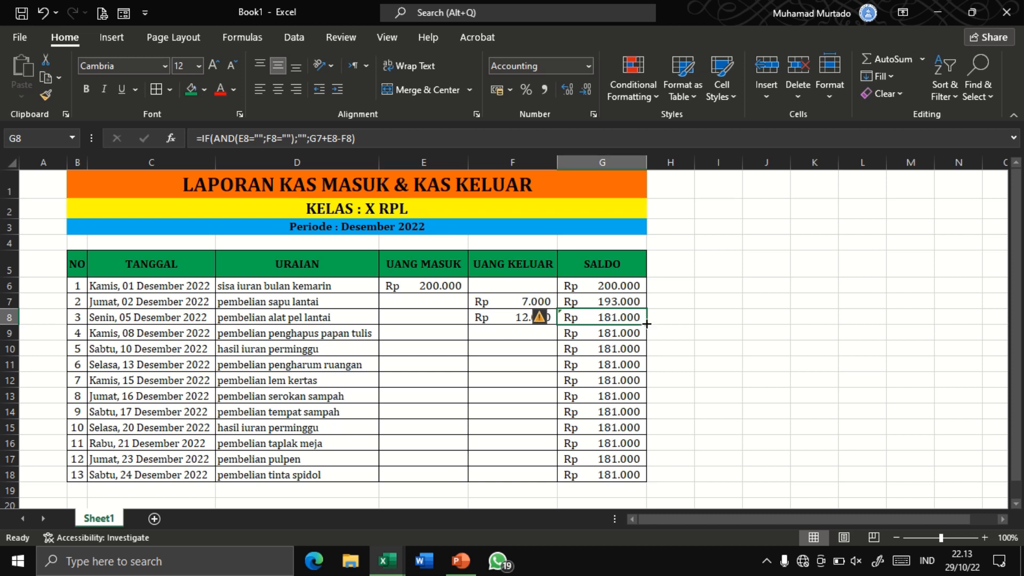
left_click_drag(646, 324, 648, 477)
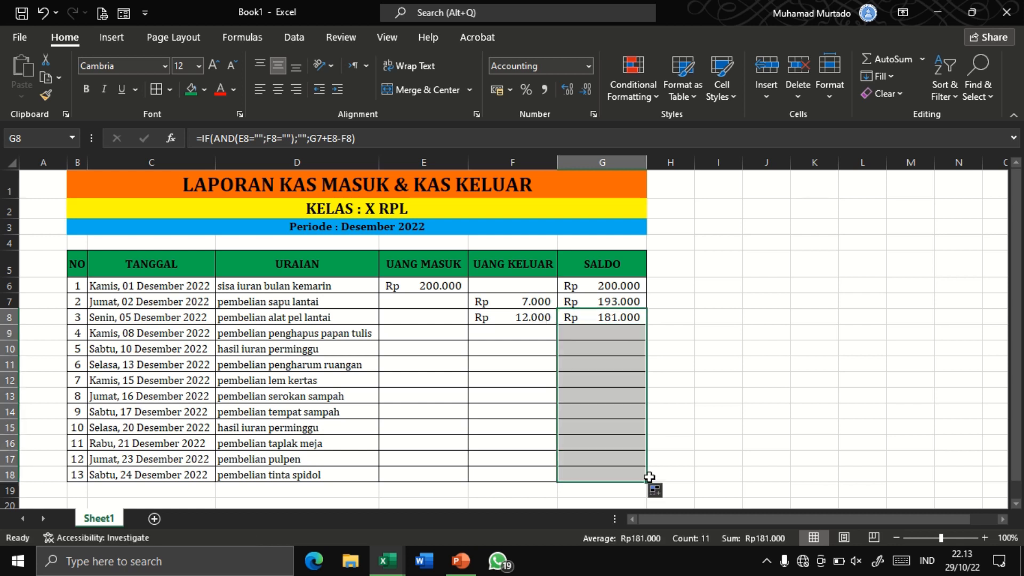
left_click(692, 364)
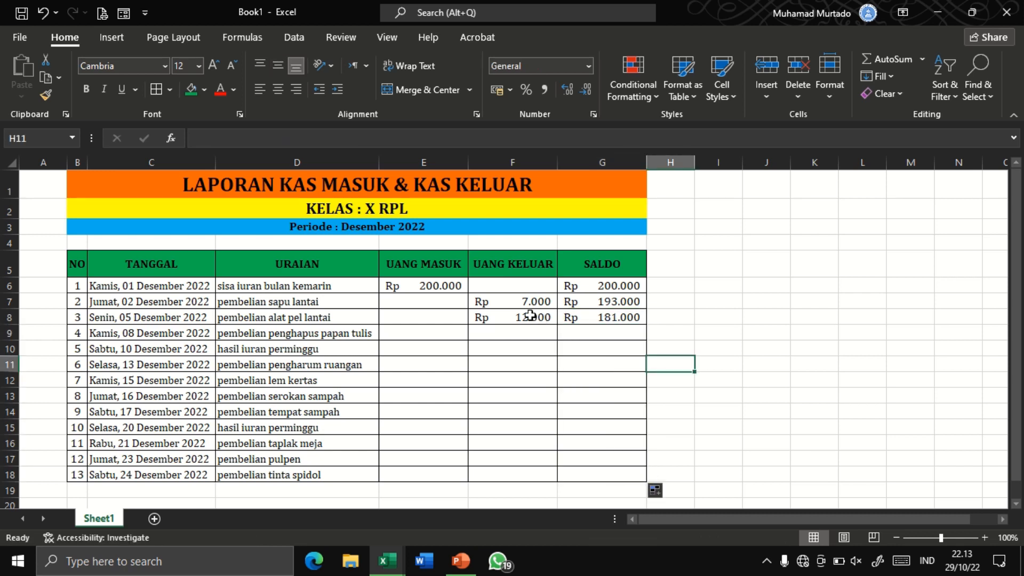
Step: Enter 5000 as UANG KELUAR for penghapus papan tulis in F9 and 30000 as UANG MASUK for hasil iuran perminggu in E10
left_click(490, 335)
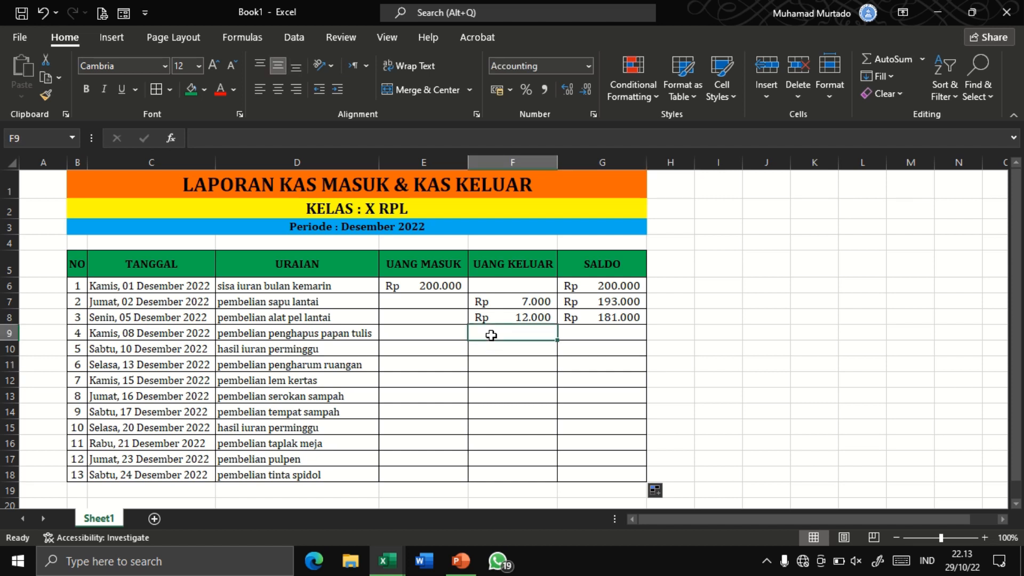
type("5000")
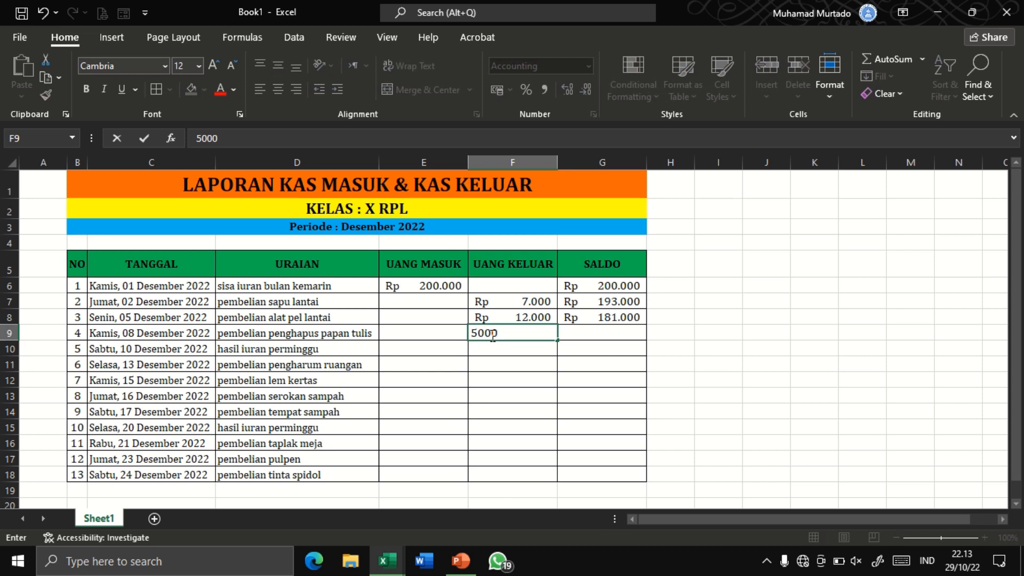
key("Return")
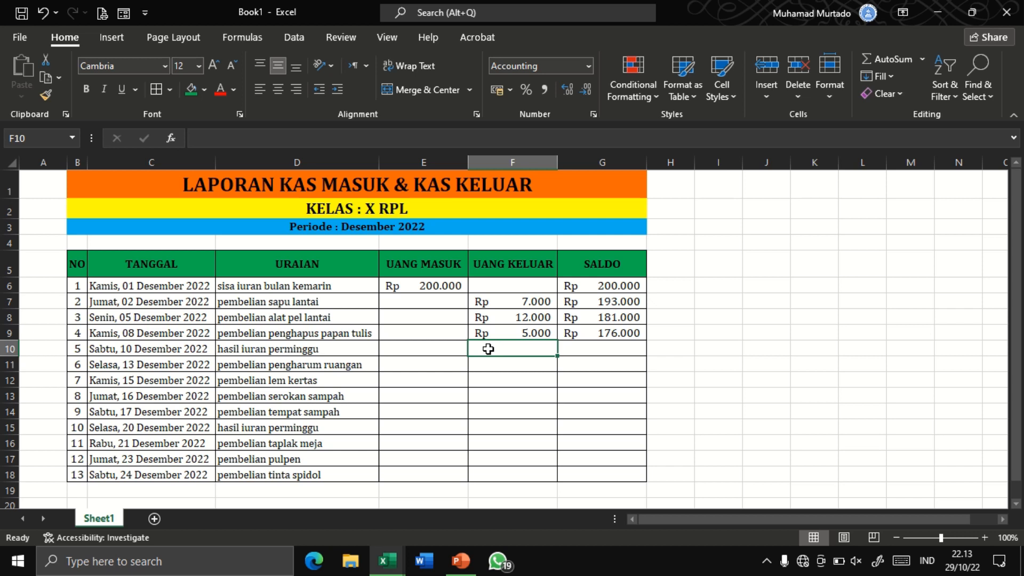
left_click(432, 350)
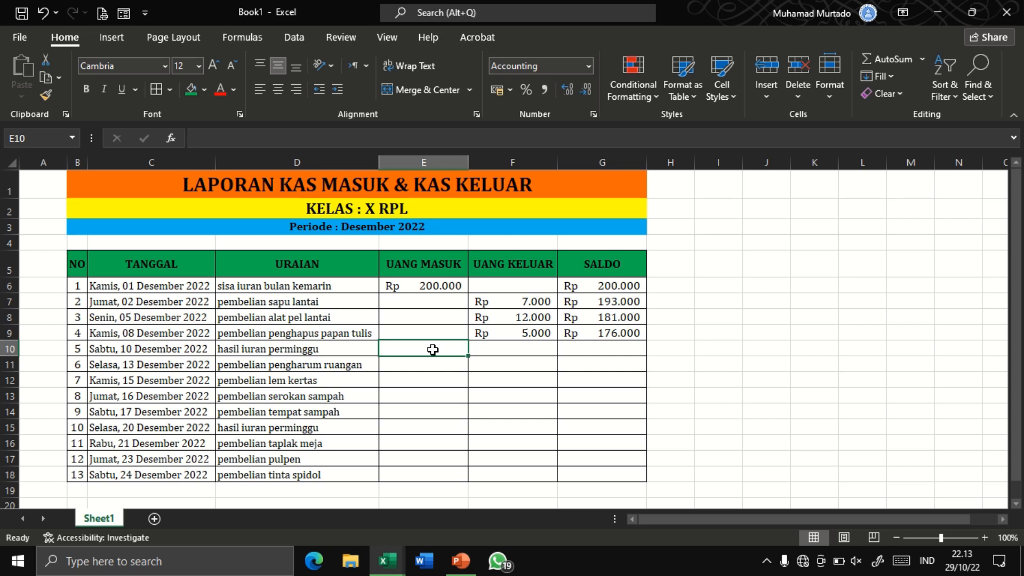
type("30000")
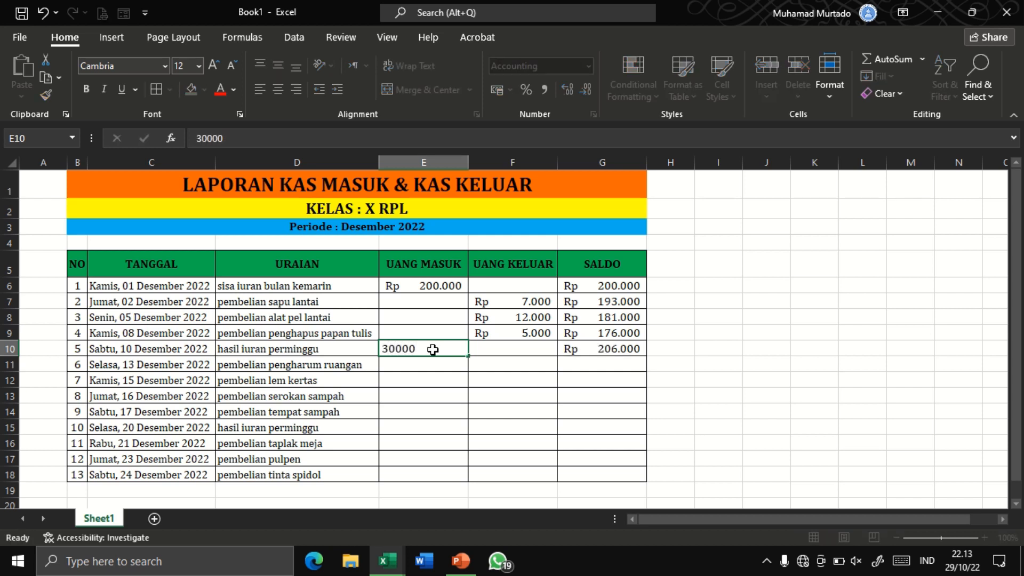
key("Return")
Step: Enter the UANG KELUAR amounts 30000, 5000, 45000 and 50000 in F11 through F14
key("Right")
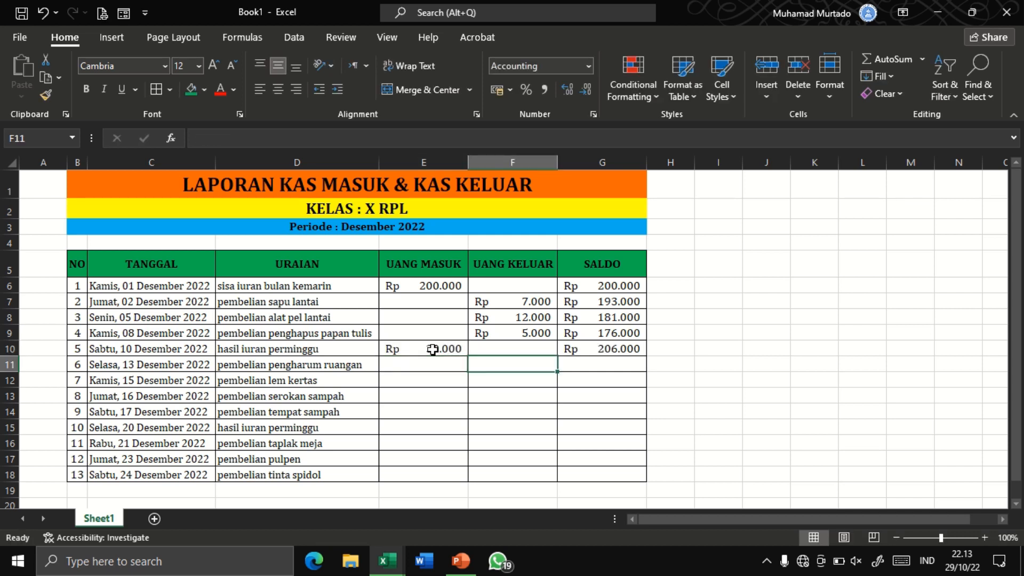
type("30000")
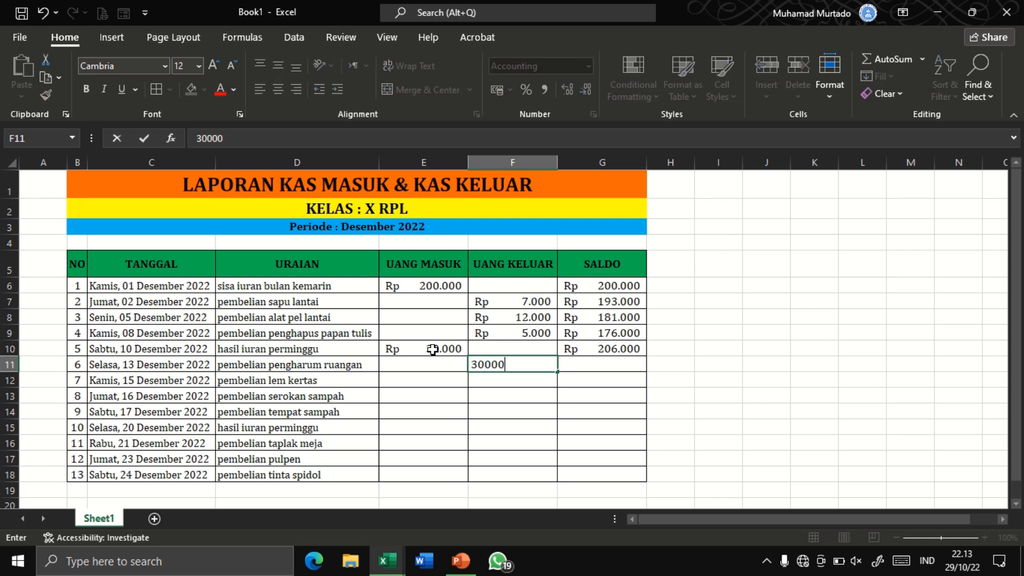
key("Return")
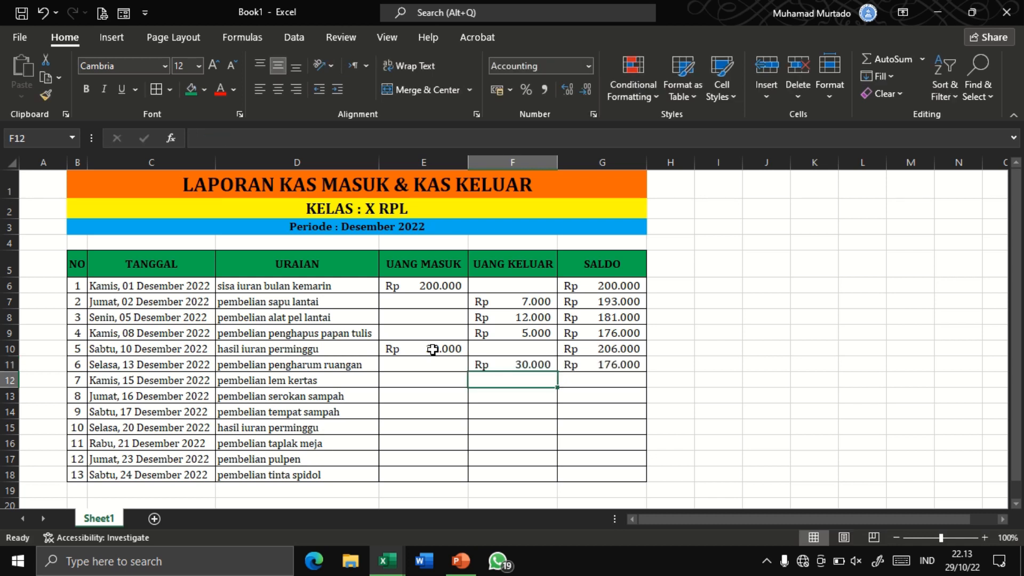
type("5000")
key("Return")
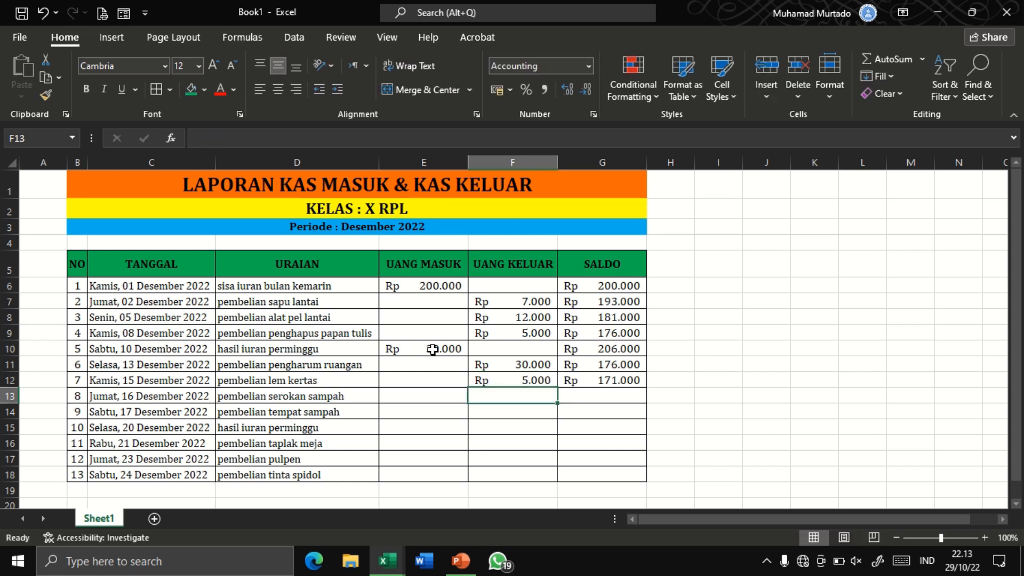
type("45000")
key("Return")
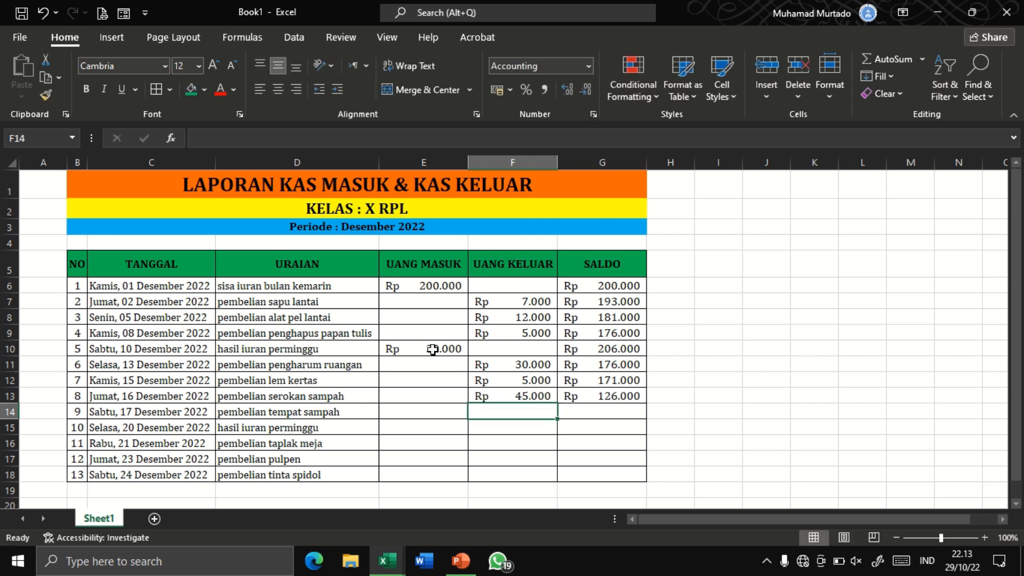
type("50000")
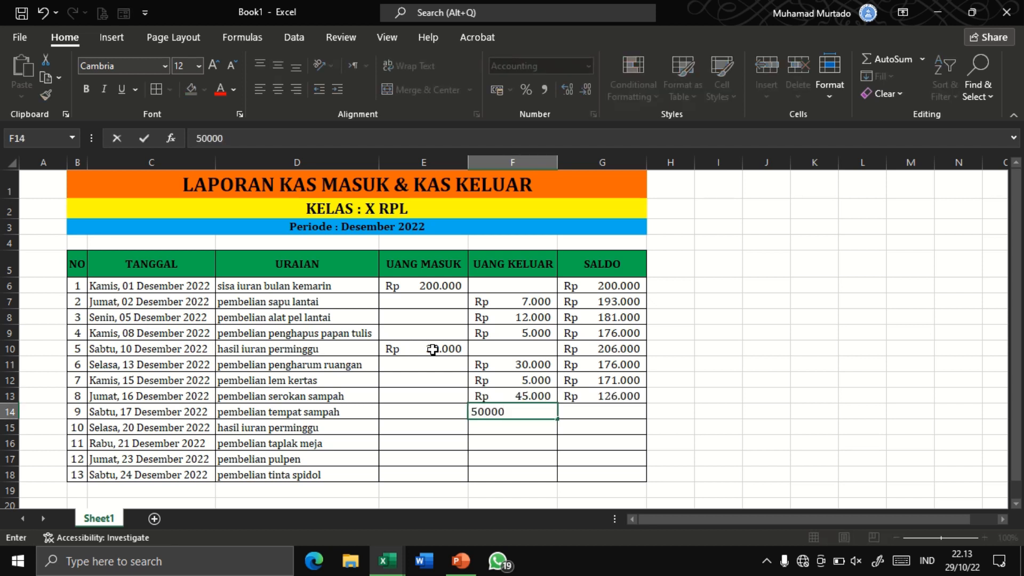
key("Return")
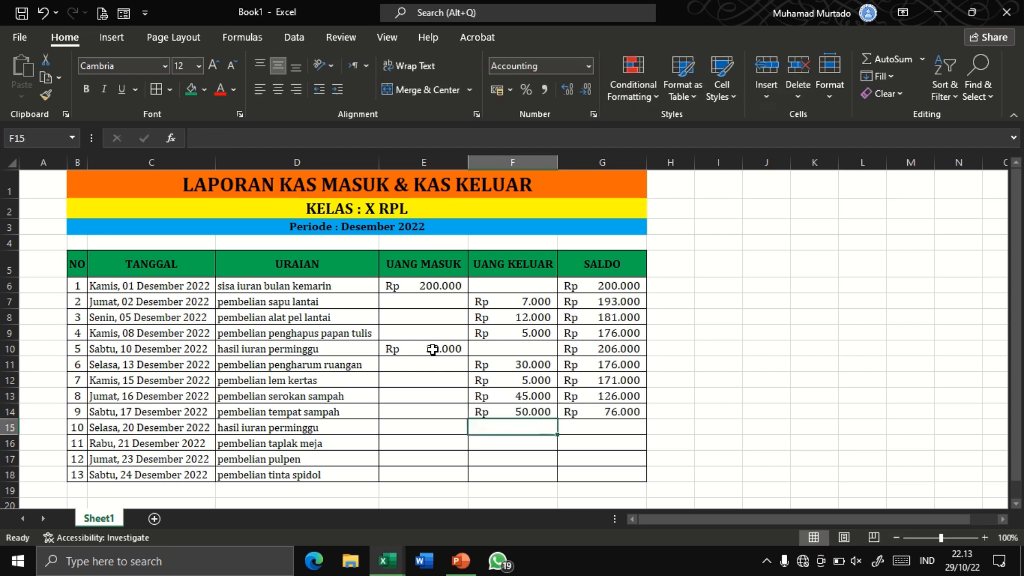
Step: Enter 40000 as the UANG MASUK amount for hasil iuran perminggu in E15
key("Left")
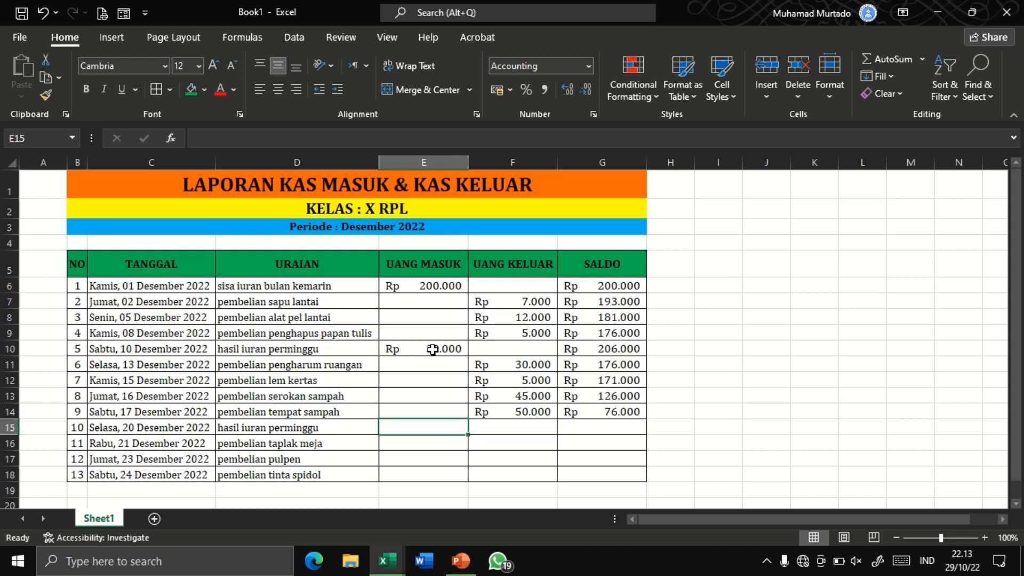
type("40000")
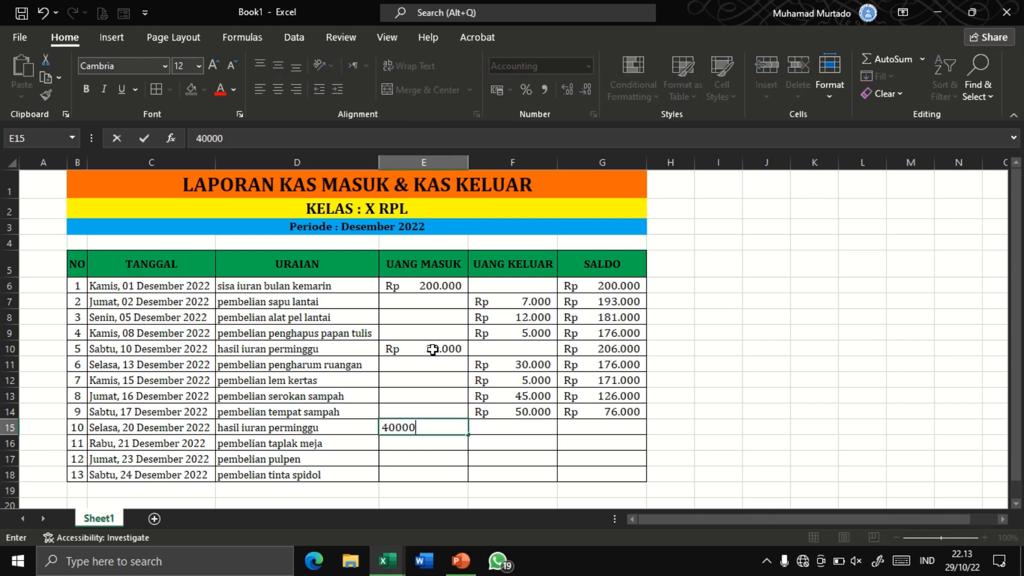
key("Return")
Step: Enter the UANG KELUAR amounts 23000, 3400 and 5000 in F16 through F18
key("Right")
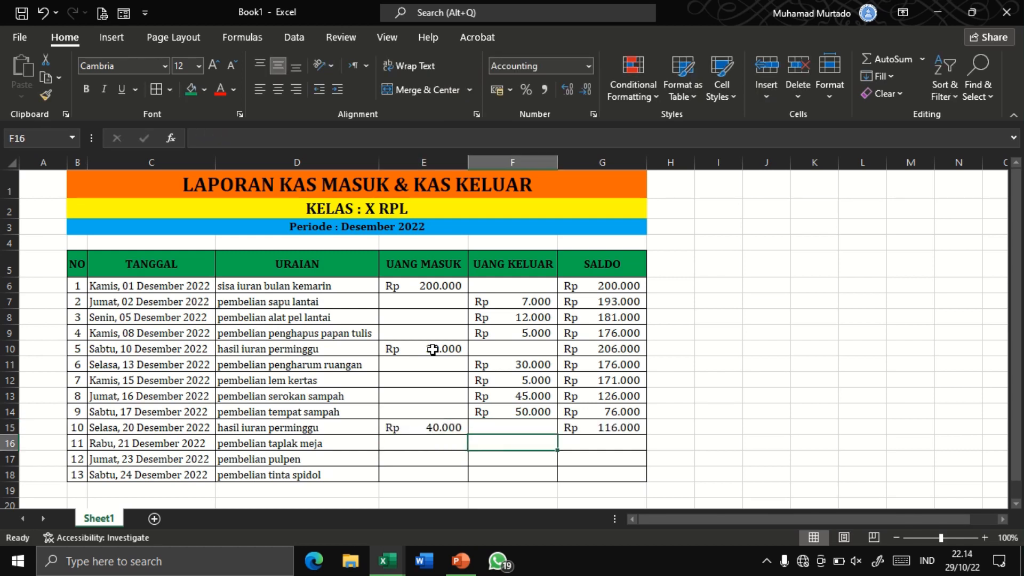
type("23000")
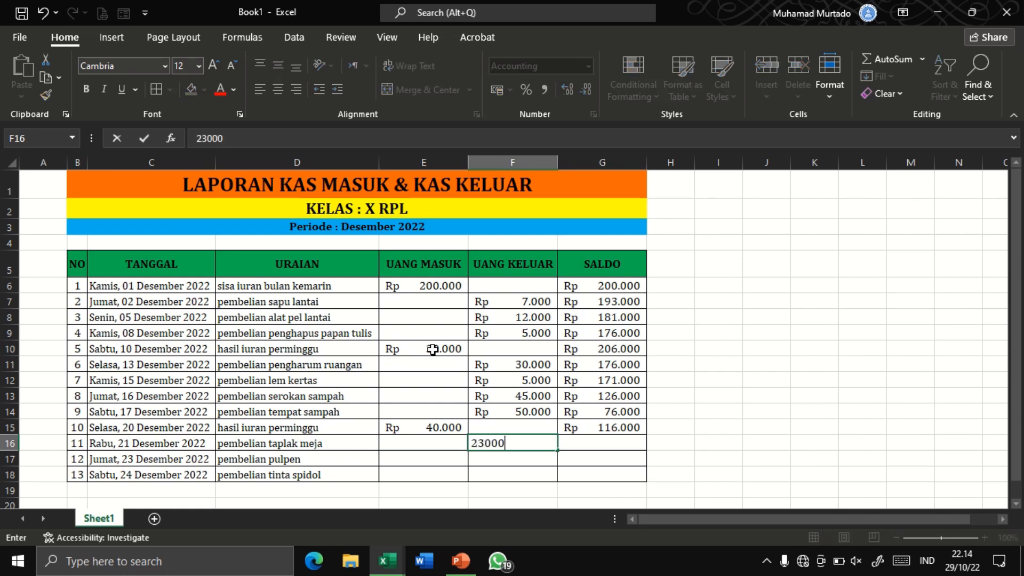
key("Return")
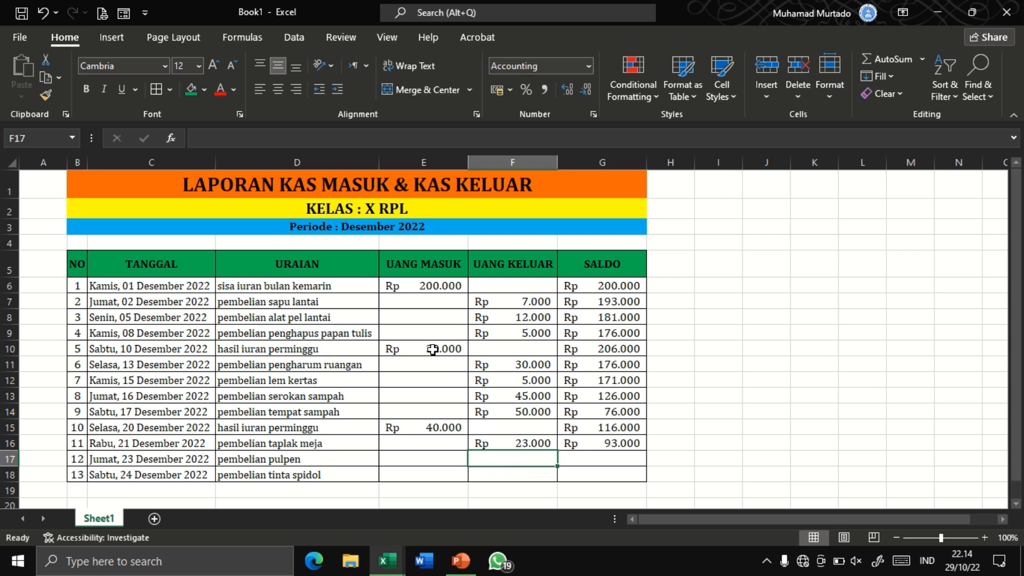
type("3400")
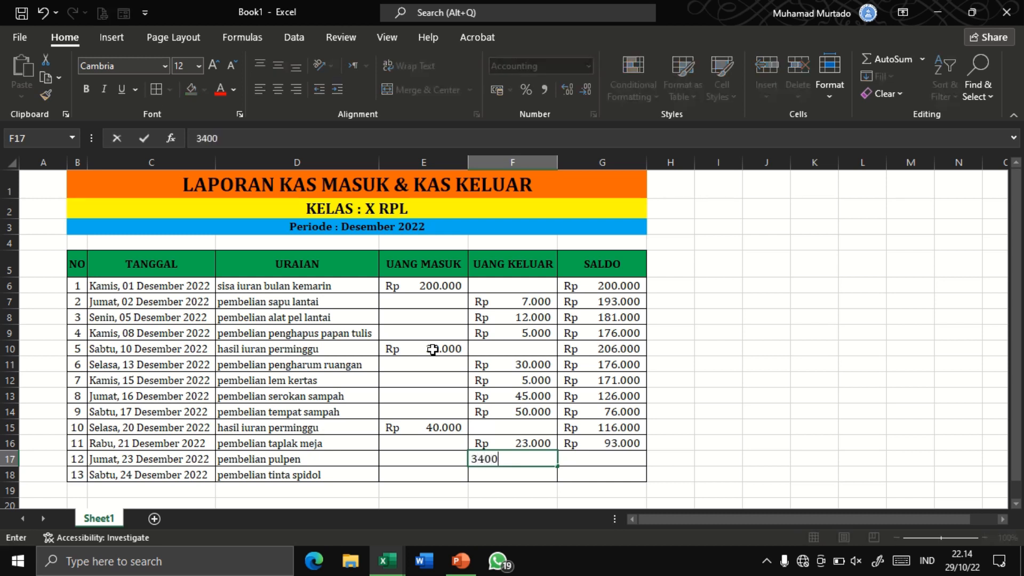
key("Return")
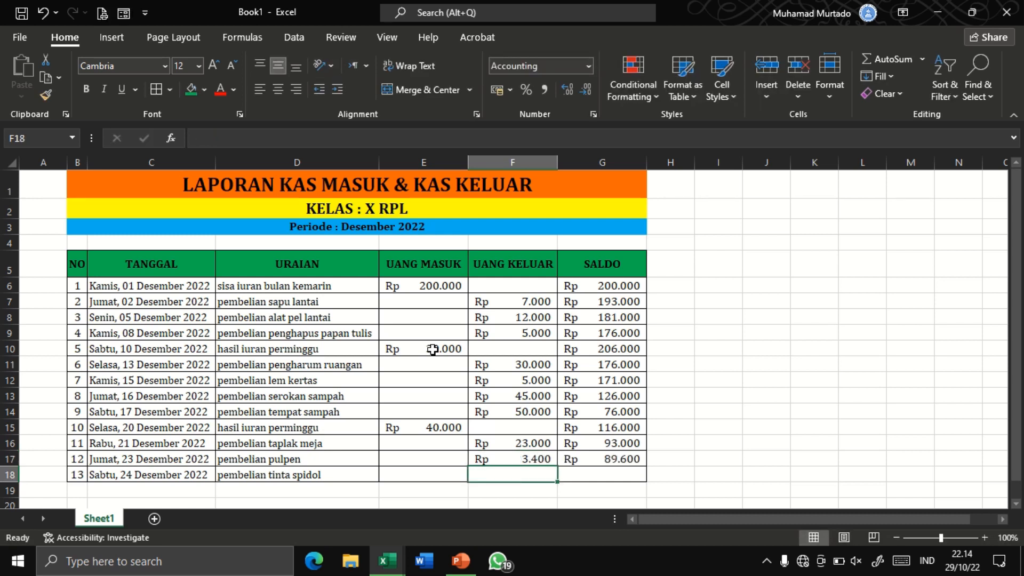
type("5000")
key("Return")
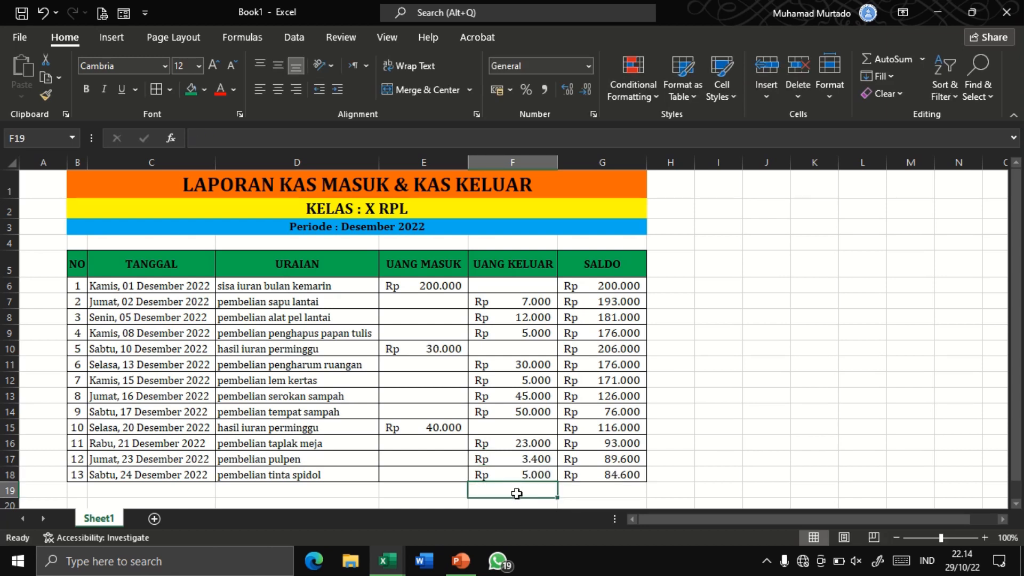
Step: Zoom the sheet out to 90% and enter the label TOTAL in C19 below the last transaction
left_click(428, 490)
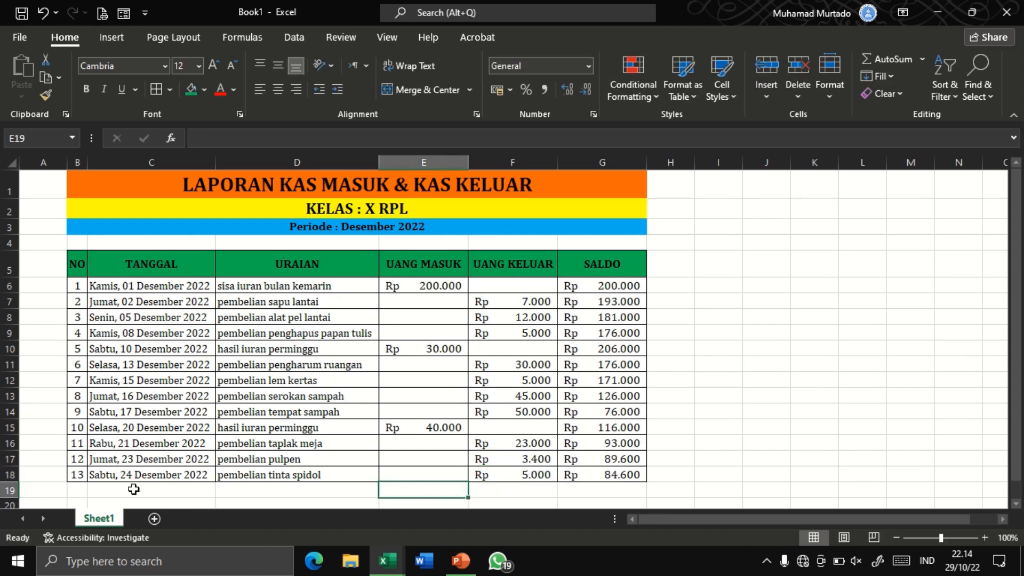
scroll(134, 488, "down", 1)
scroll(266, 464, "up", 1)
left_click(896, 537)
left_click(104, 460)
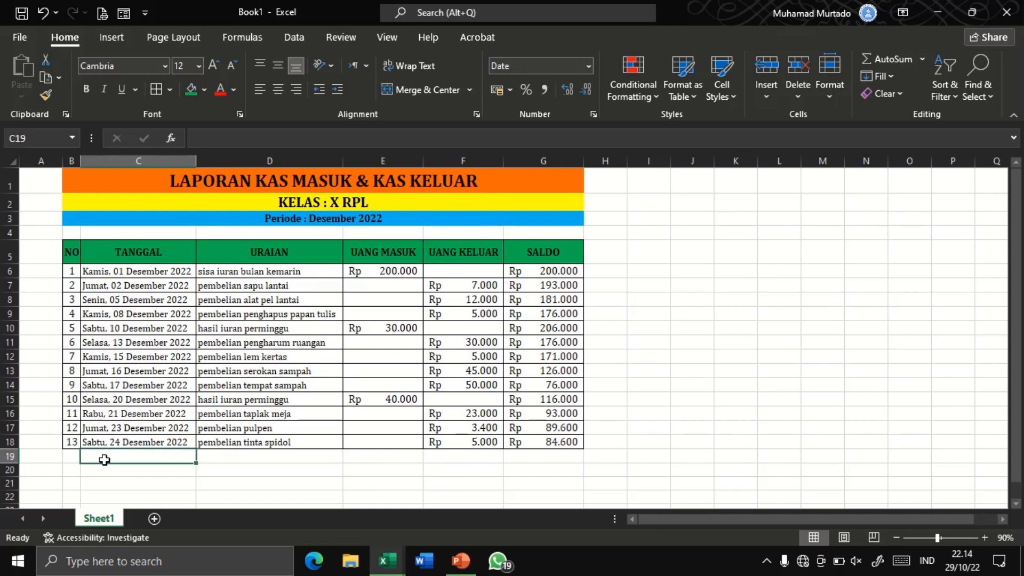
type("TOTAL")
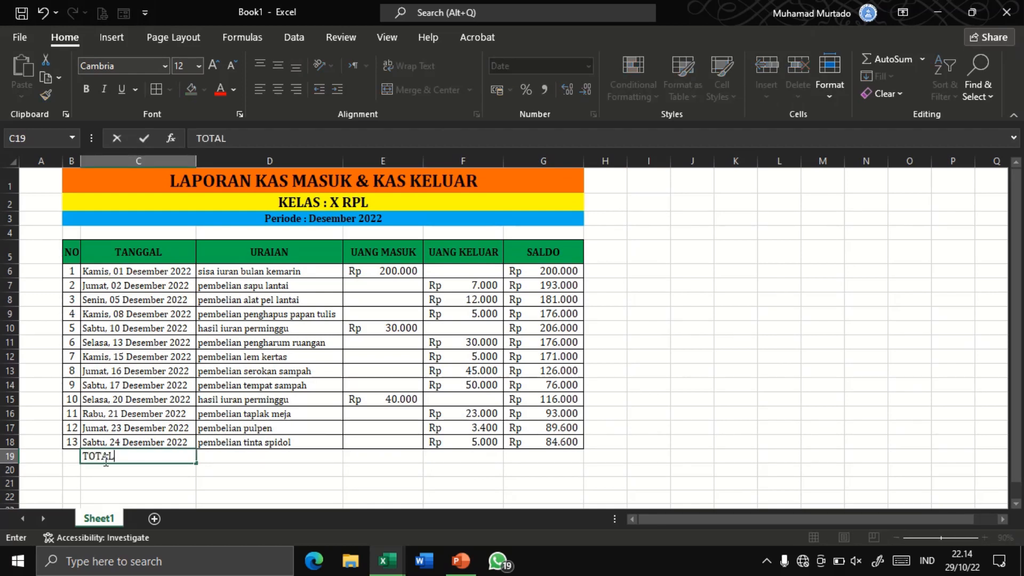
Step: Total the UANG MASUK column in E19 with =SUM(E6:E18)
key("Tab")
key("Tab")
key("Tab")
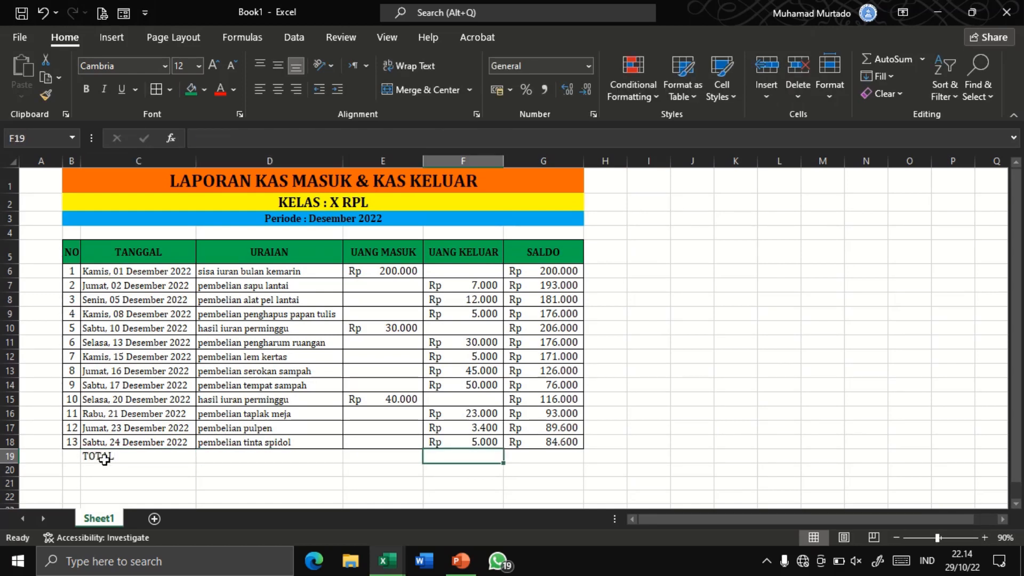
key("Left")
type("=")
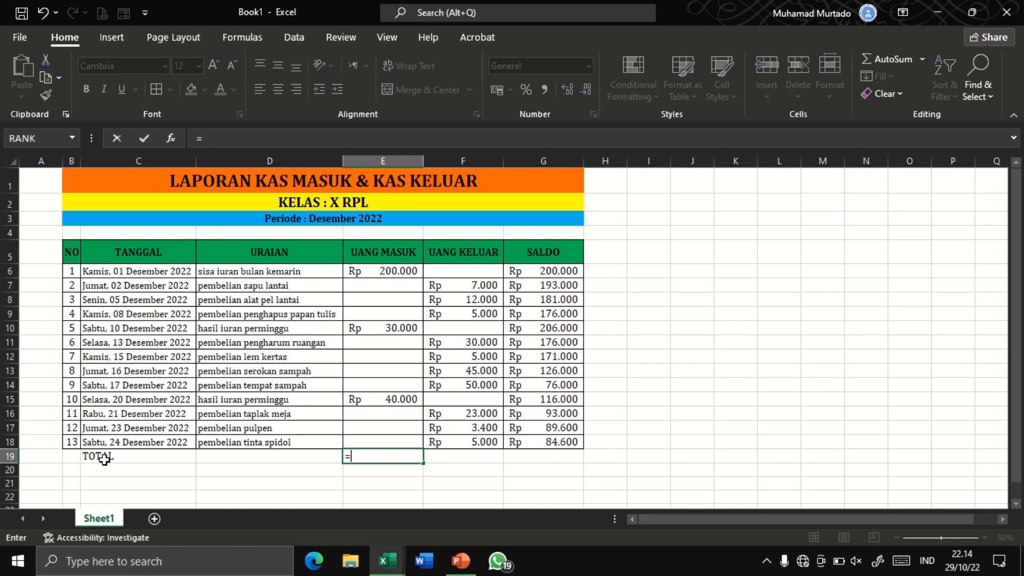
type("SUM(")
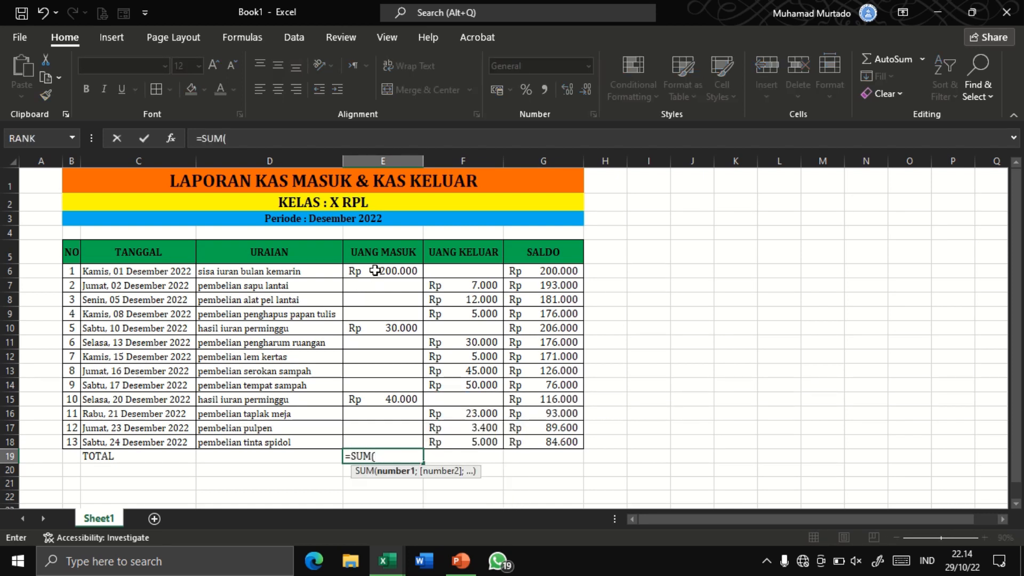
left_click_drag(375, 270, 380, 443)
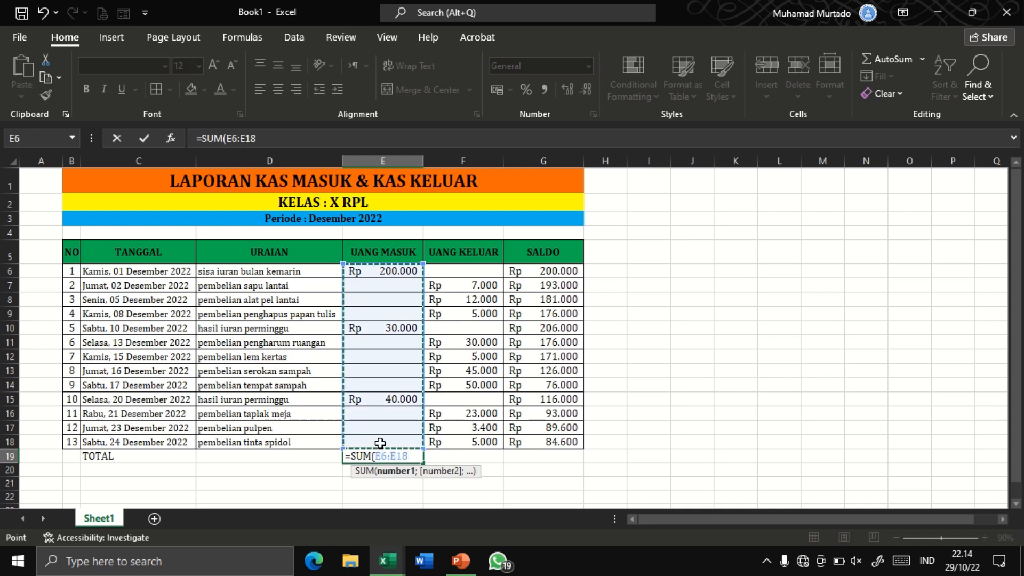
type(")")
key("Return")
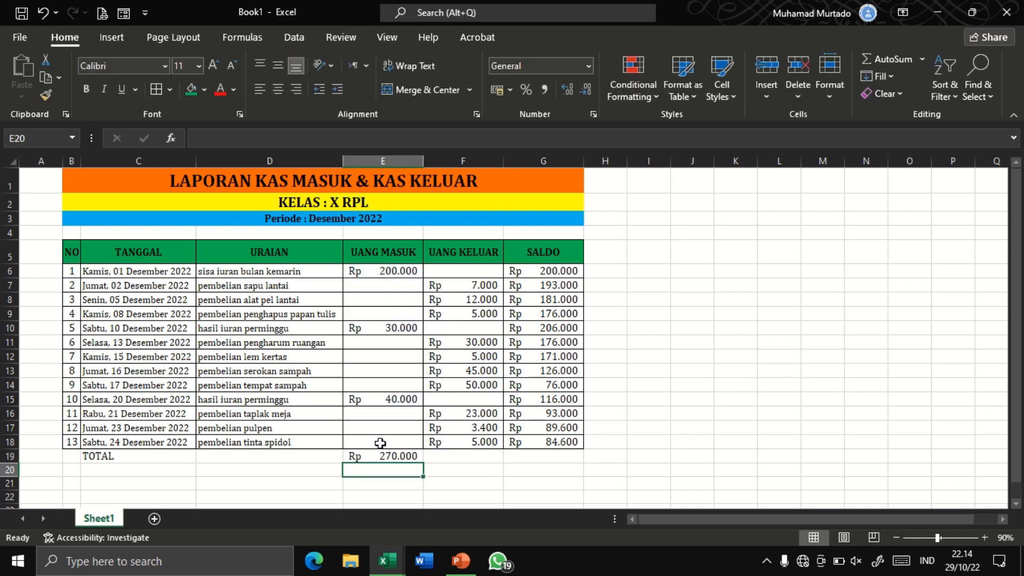
Step: Fill the SUM formula in E19 across to F19 to total the UANG KELUAR column
left_click(475, 454)
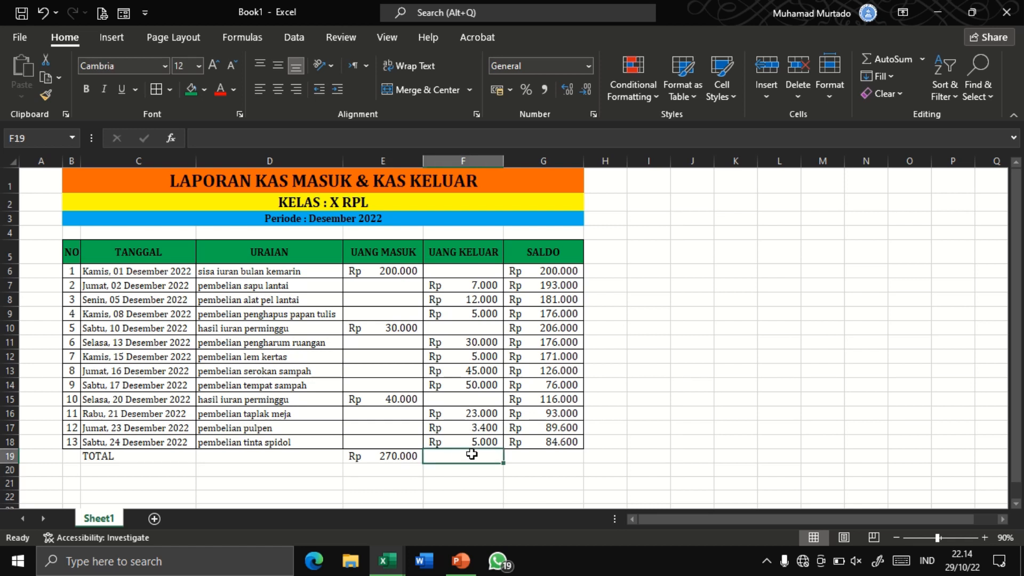
left_click(387, 457)
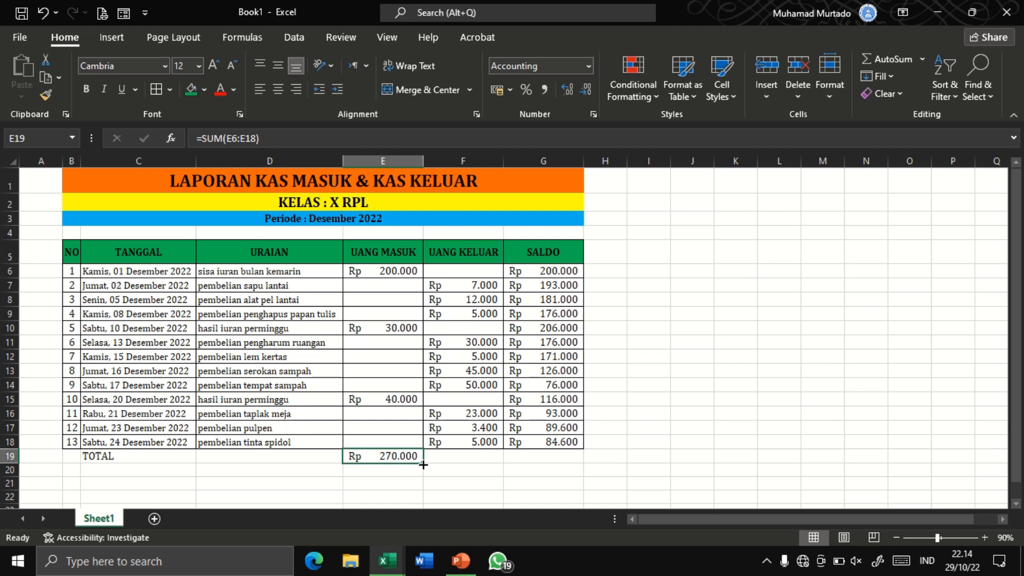
left_click_drag(423, 464, 482, 467)
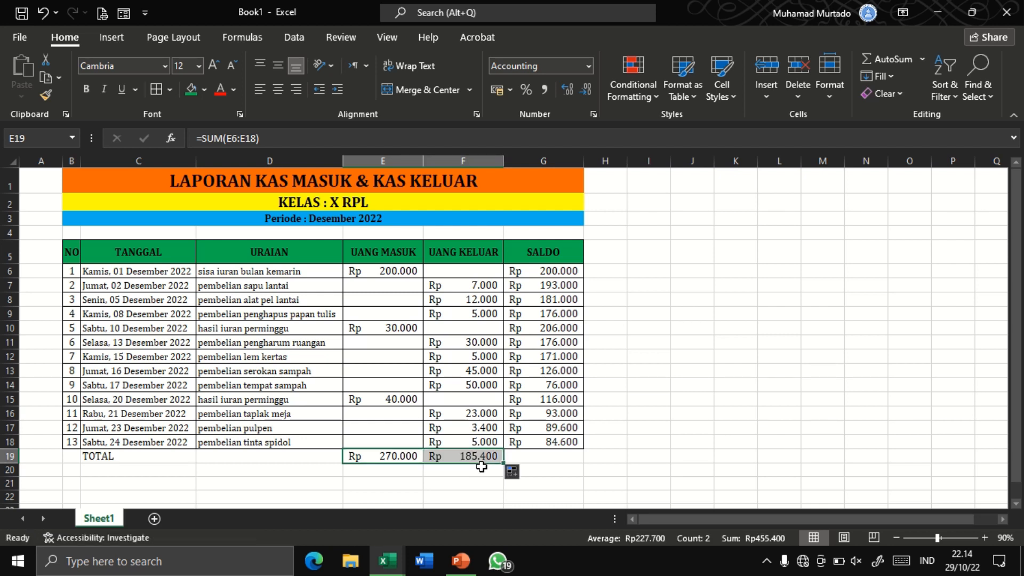
Step: Calculate the final SALDO in G19 with =E19-F19 and compare it with the running balance in G18
left_click(516, 456)
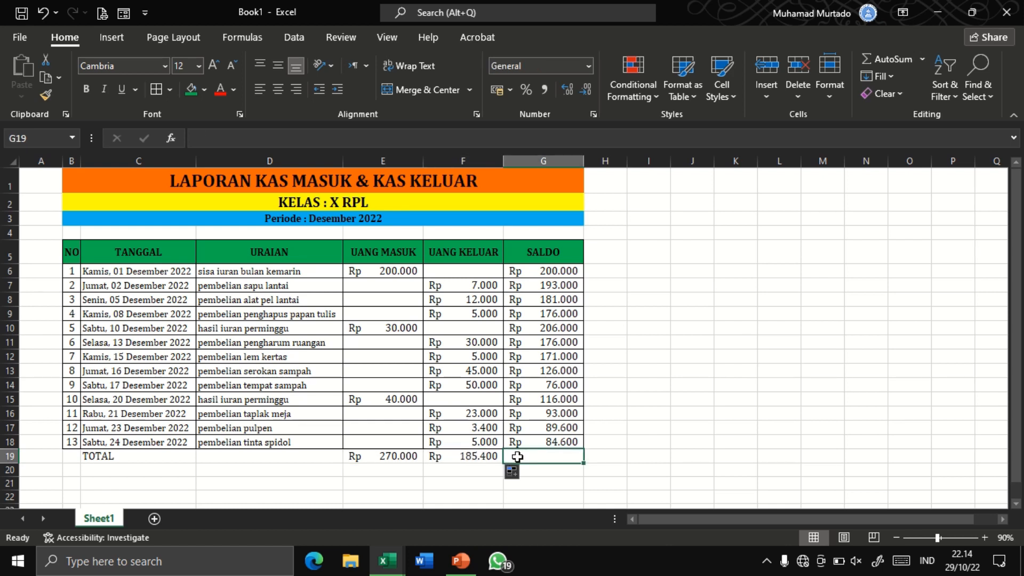
type("=")
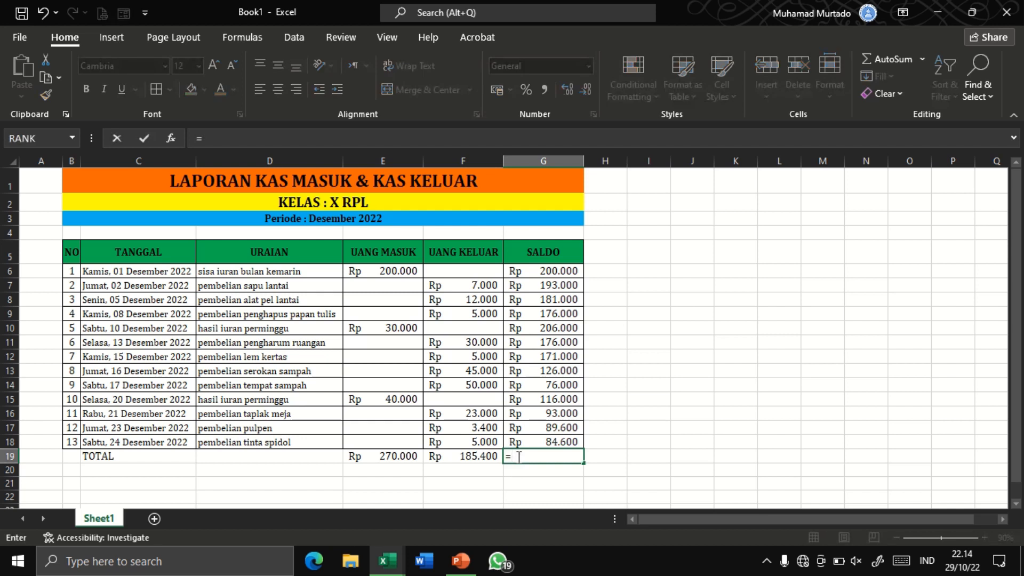
left_click(397, 457)
type("-")
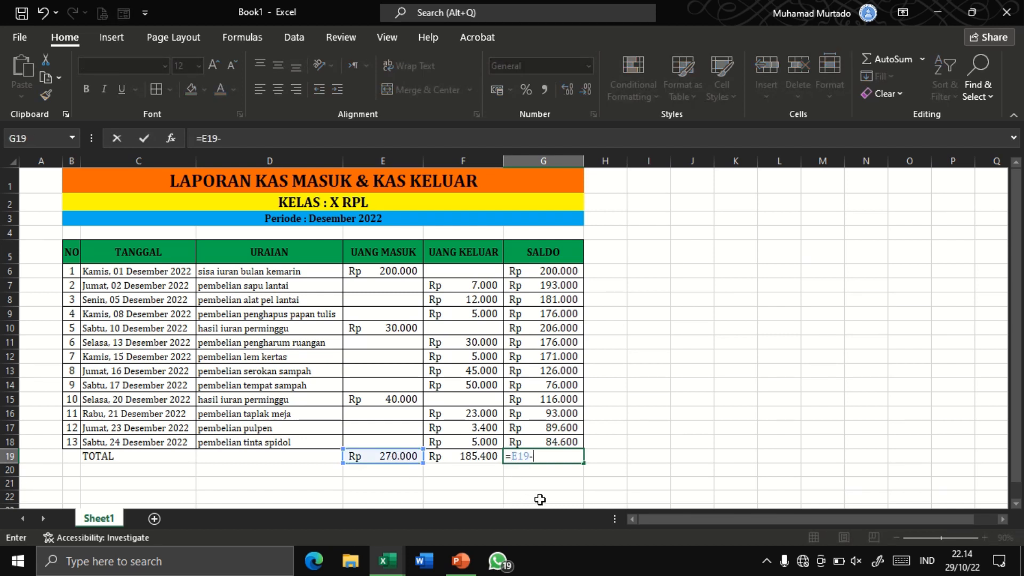
left_click(475, 457)
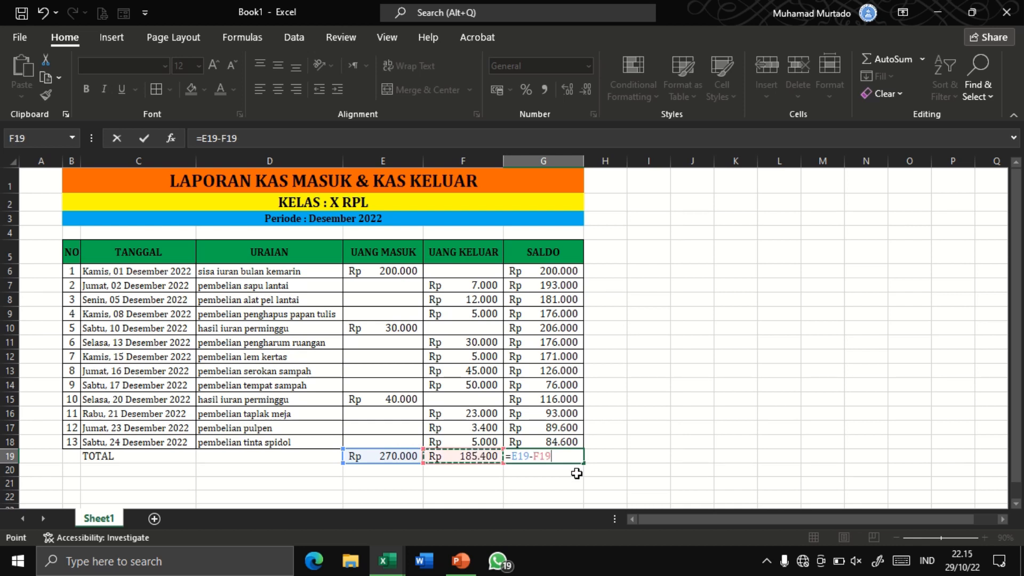
key("Return")
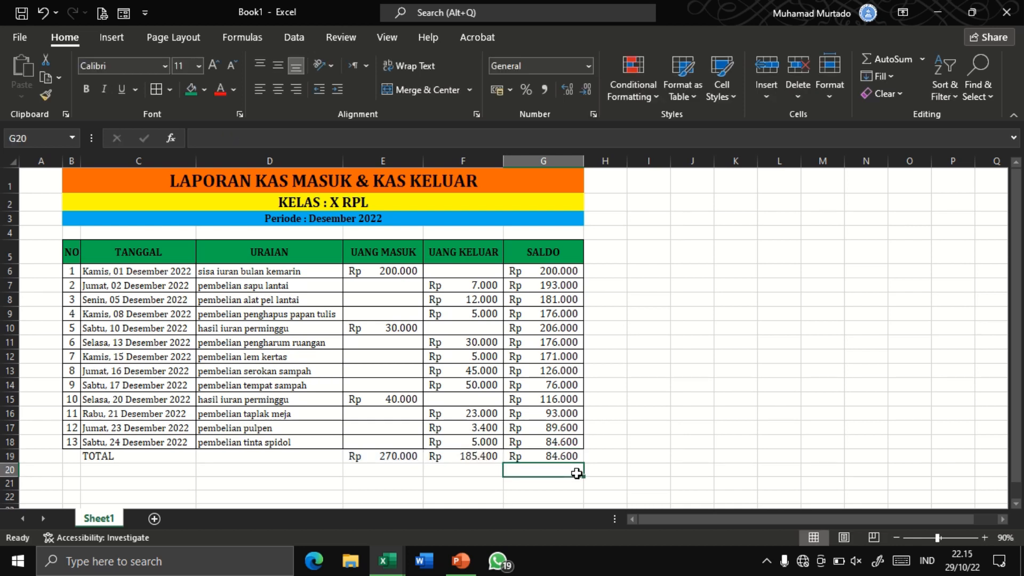
left_click(552, 443)
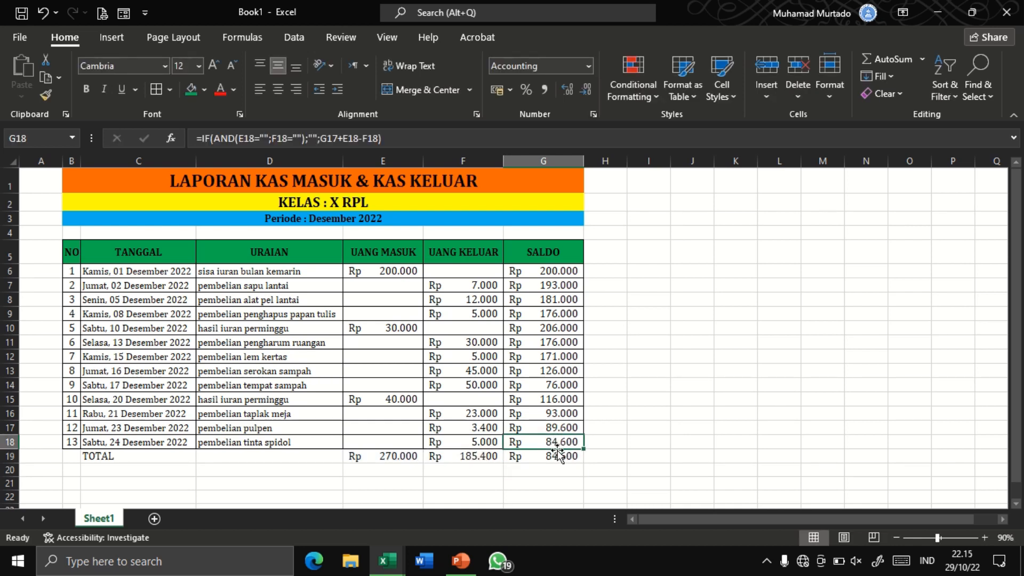
left_click(563, 459)
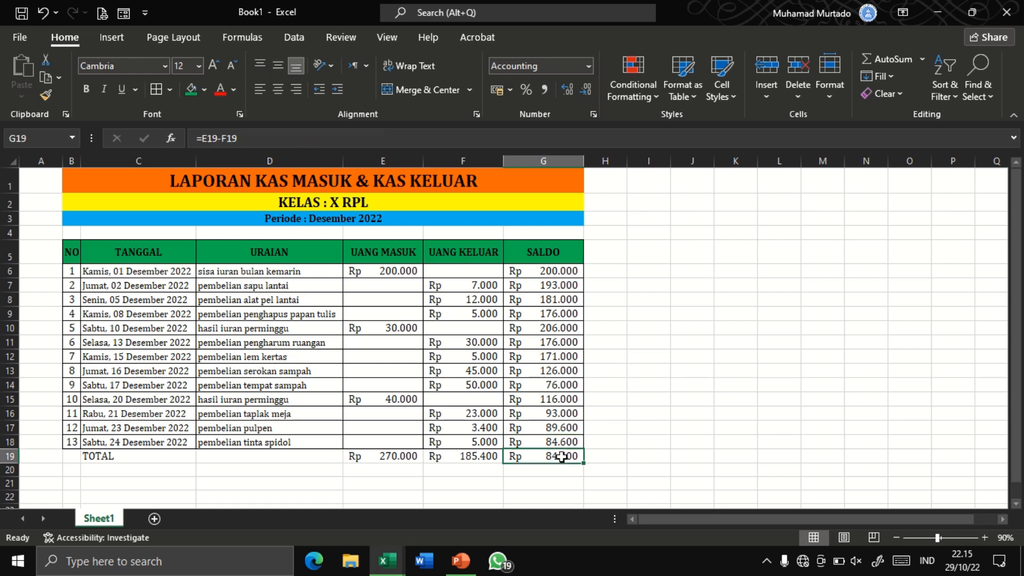
left_click(558, 440)
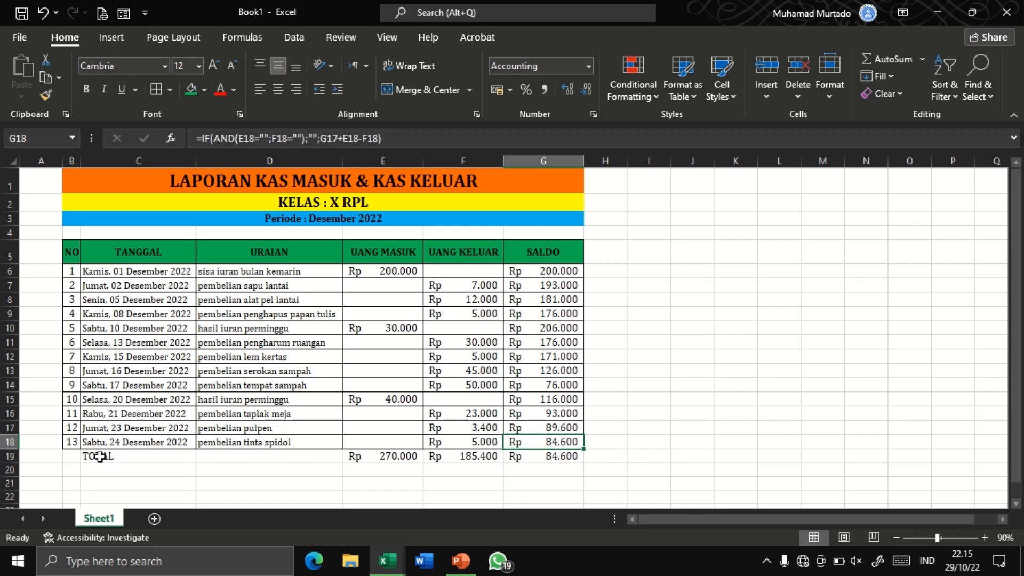
Step: Apply all borders and bold formatting to the TOTAL row, B19:G19
left_click_drag(72, 457, 531, 457)
left_click(156, 89)
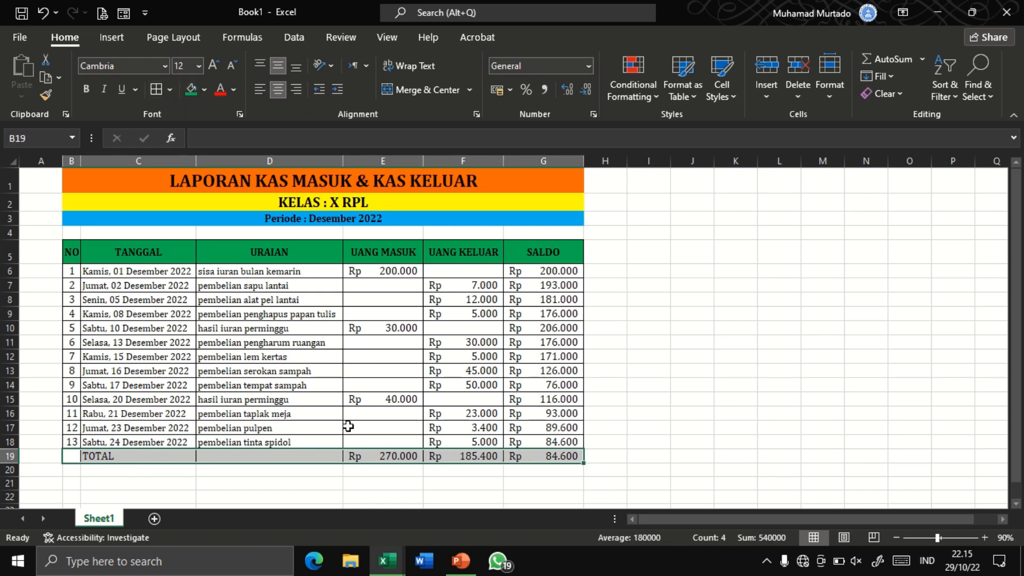
left_click(85, 90)
Step: Merge and center the TOTAL label across B19:D19 and align it vertically to the middle
left_click(77, 458)
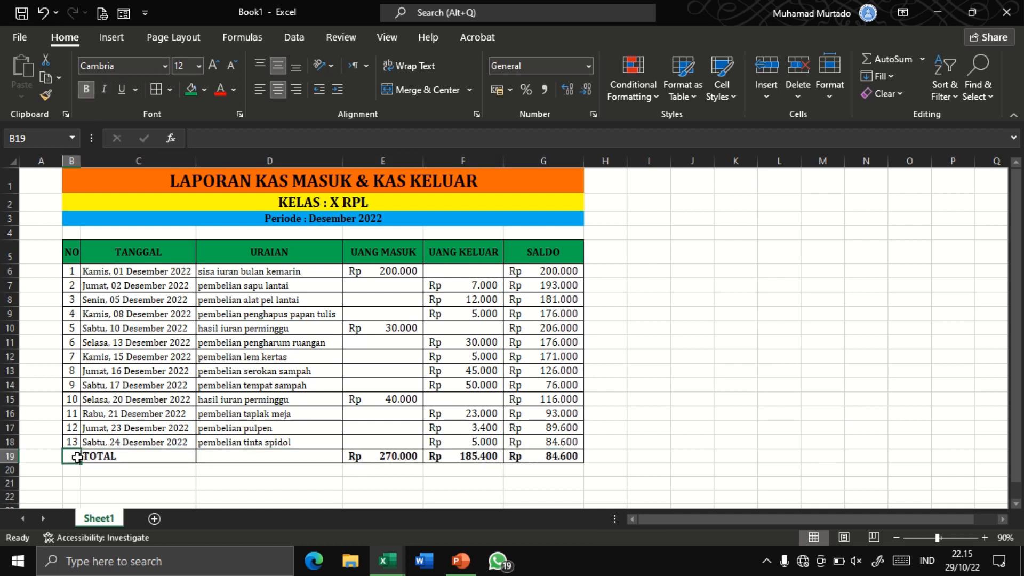
left_click_drag(77, 457, 229, 456)
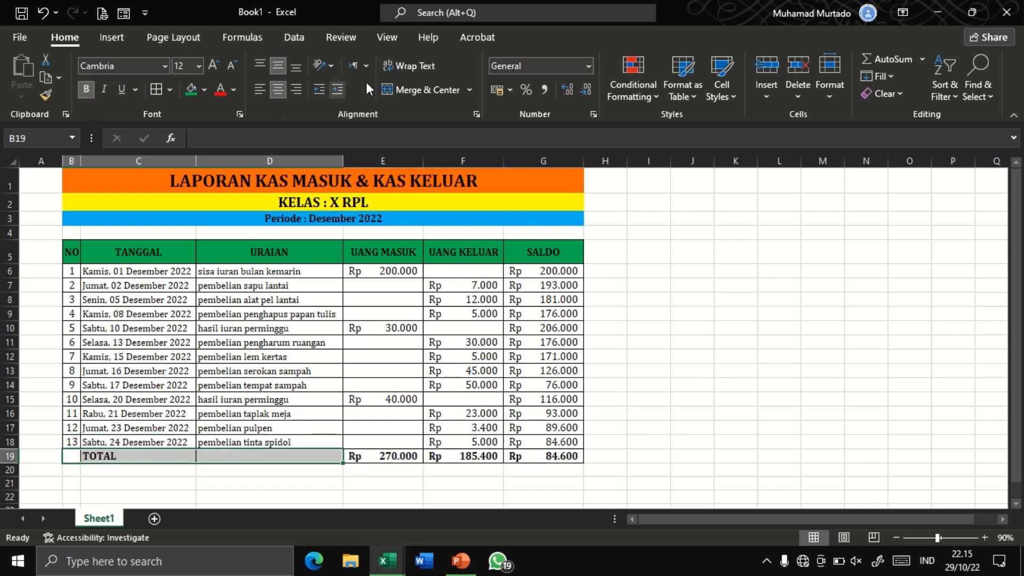
left_click(387, 90)
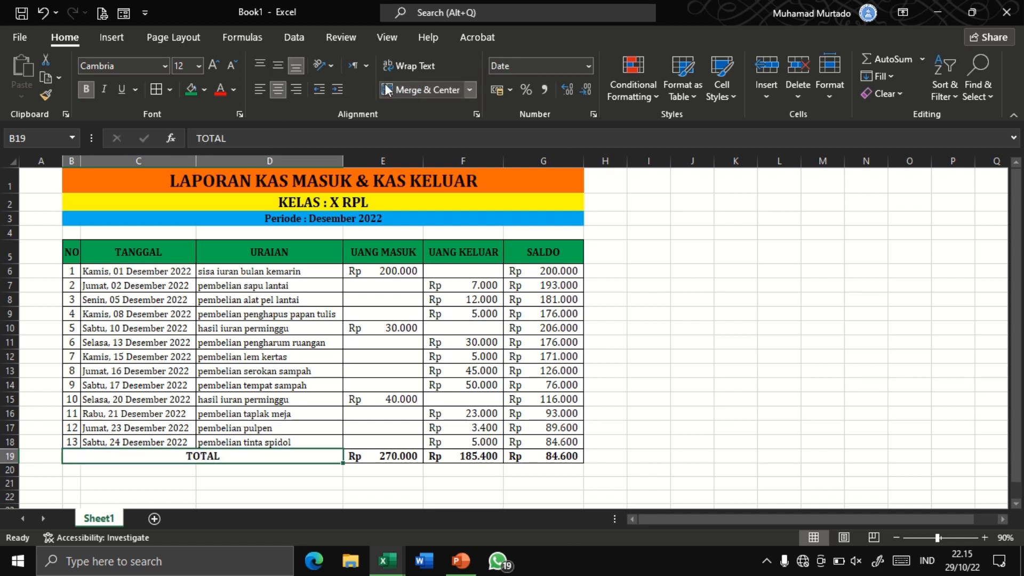
left_click(278, 65)
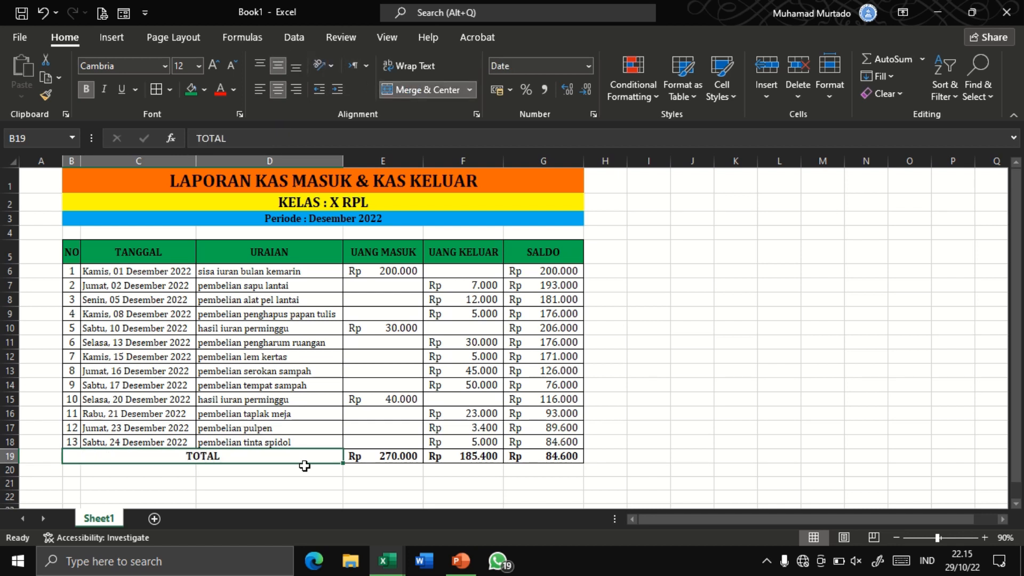
Step: Fill the total amounts in E19:G19 with standard yellow
left_click_drag(376, 456, 519, 456)
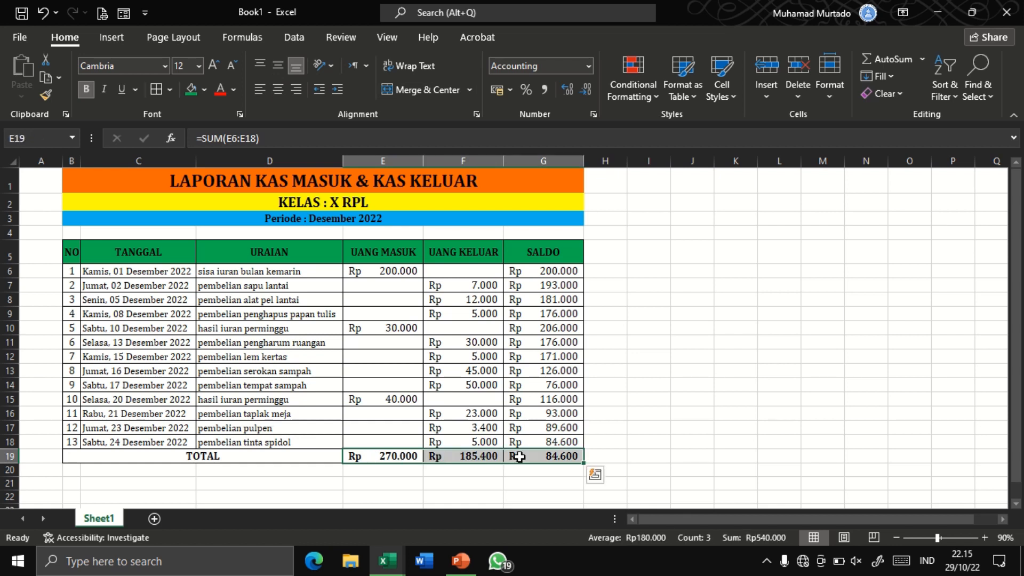
left_click(206, 90)
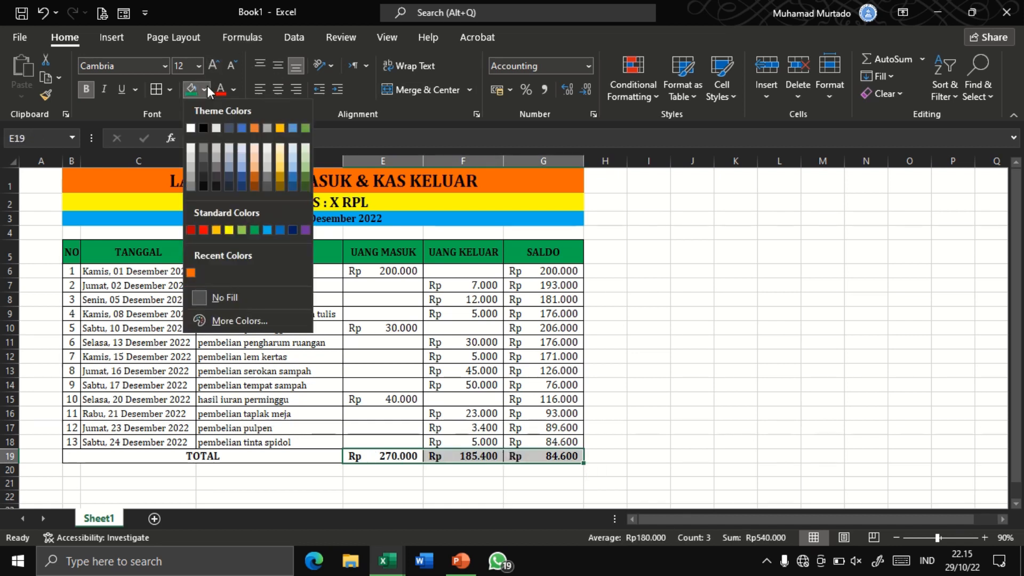
left_click(229, 230)
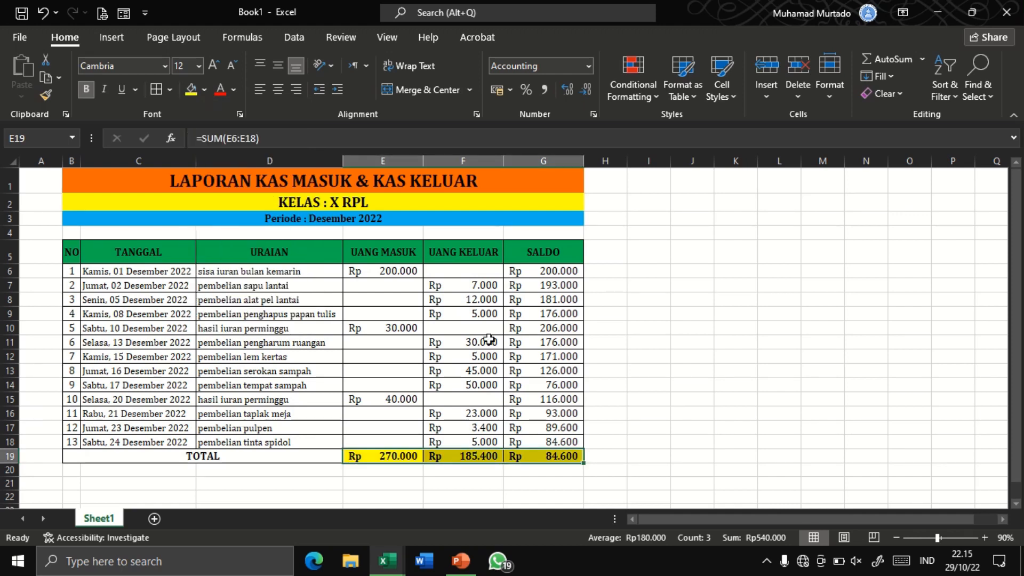
Step: Add a Less Than conditional formatting rule to the SALDO values in G6:G19, highlighting amounts below 100000 with Light Red Fill with Dark Red Text
left_click(652, 430)
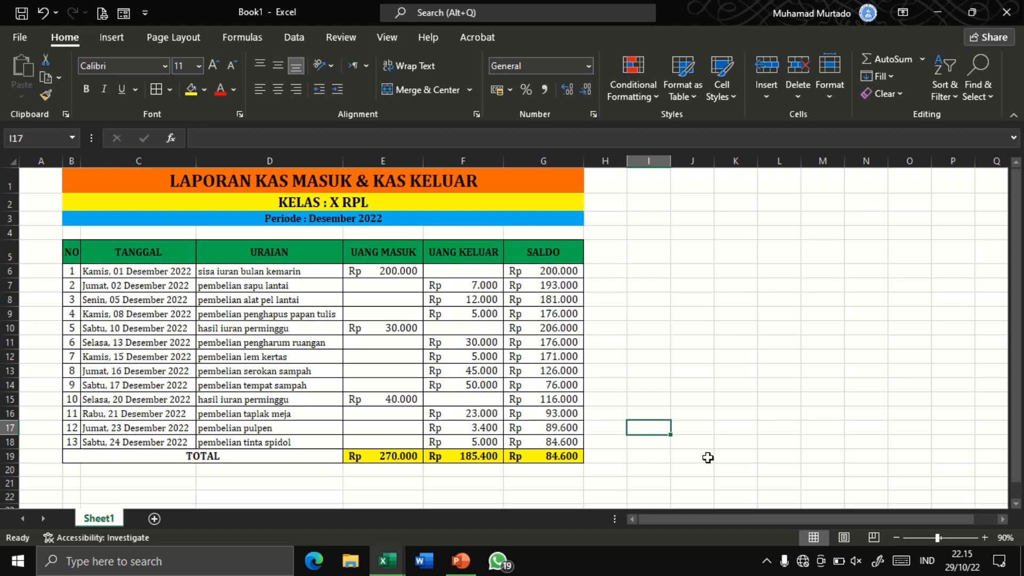
left_click(985, 541)
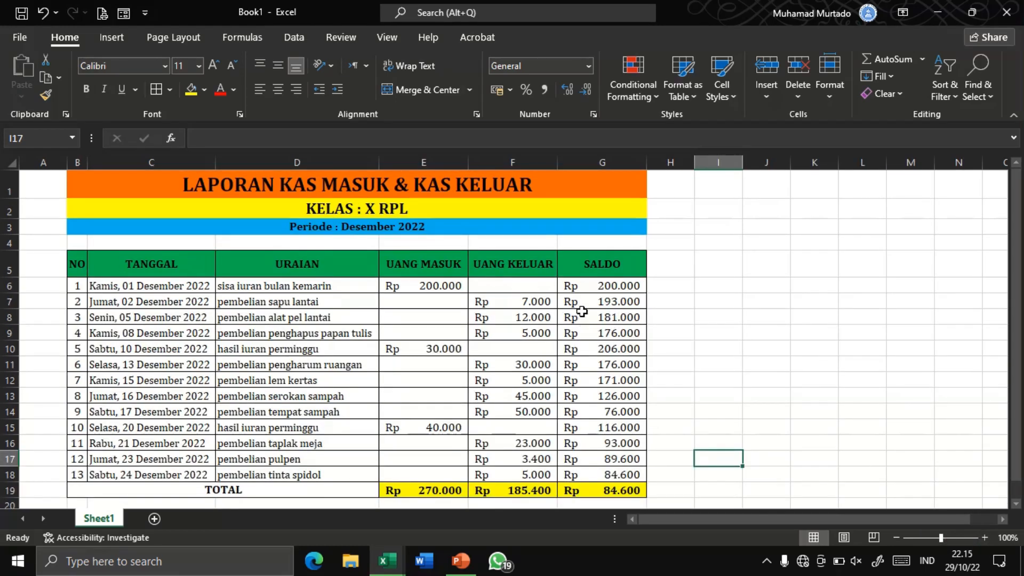
left_click_drag(581, 286, 595, 488)
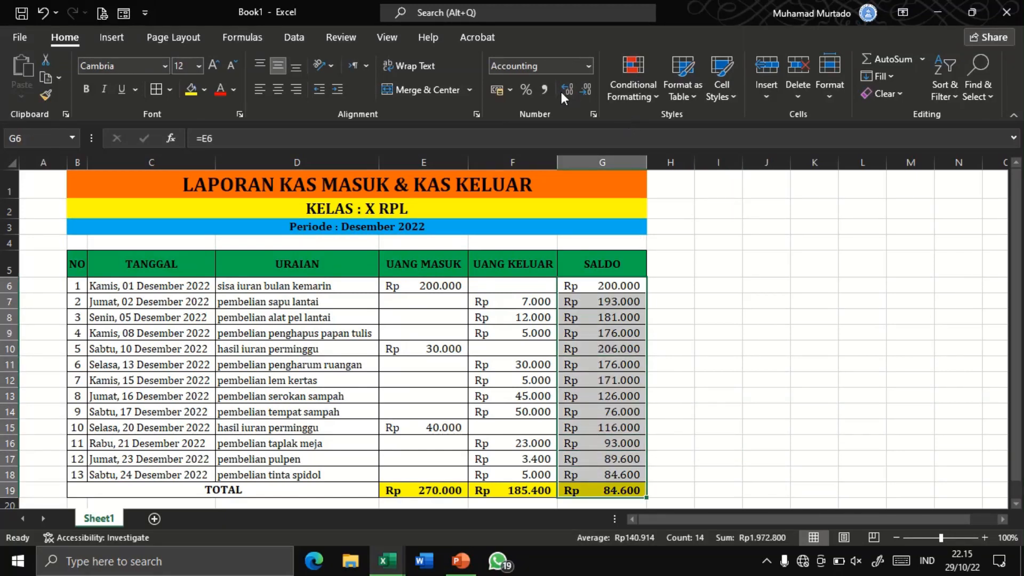
left_click(644, 94)
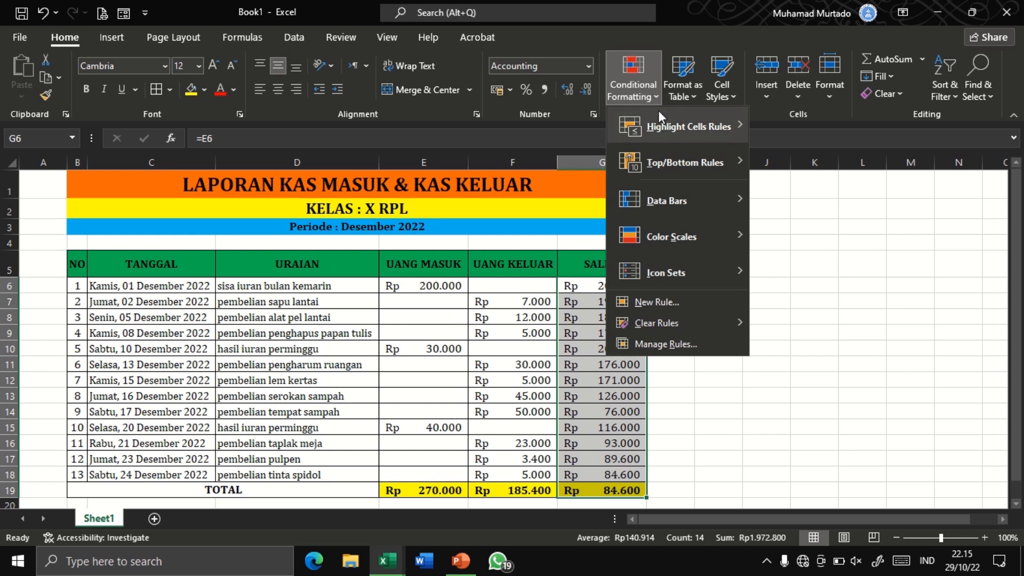
mouse_move(675, 128)
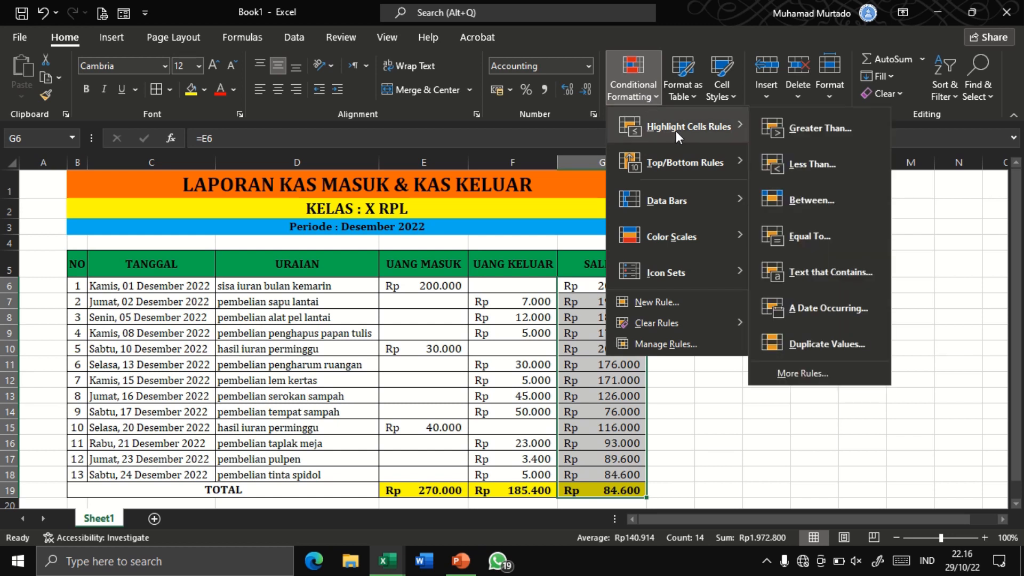
left_click(796, 165)
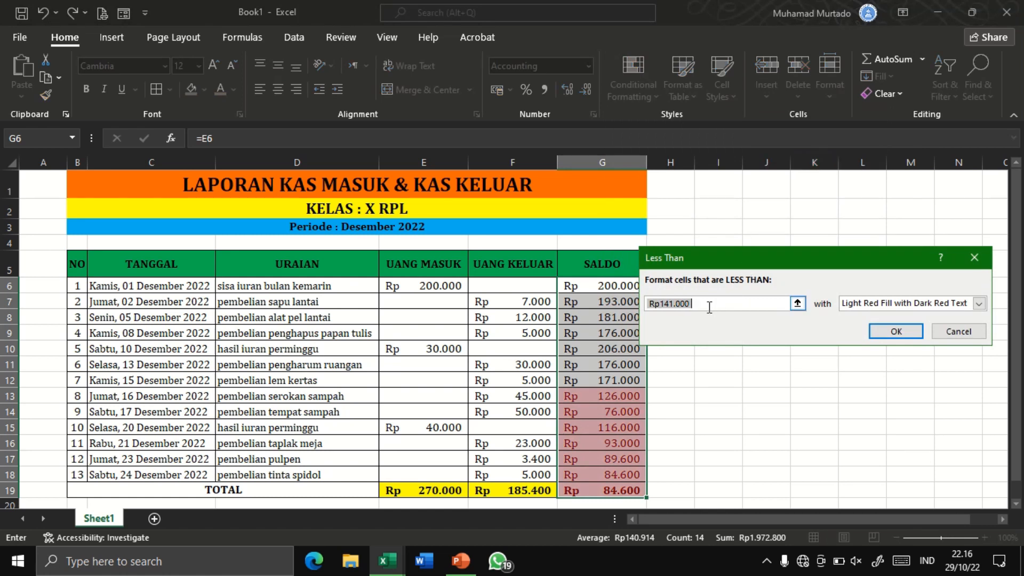
key("BackSpace")
type("1")
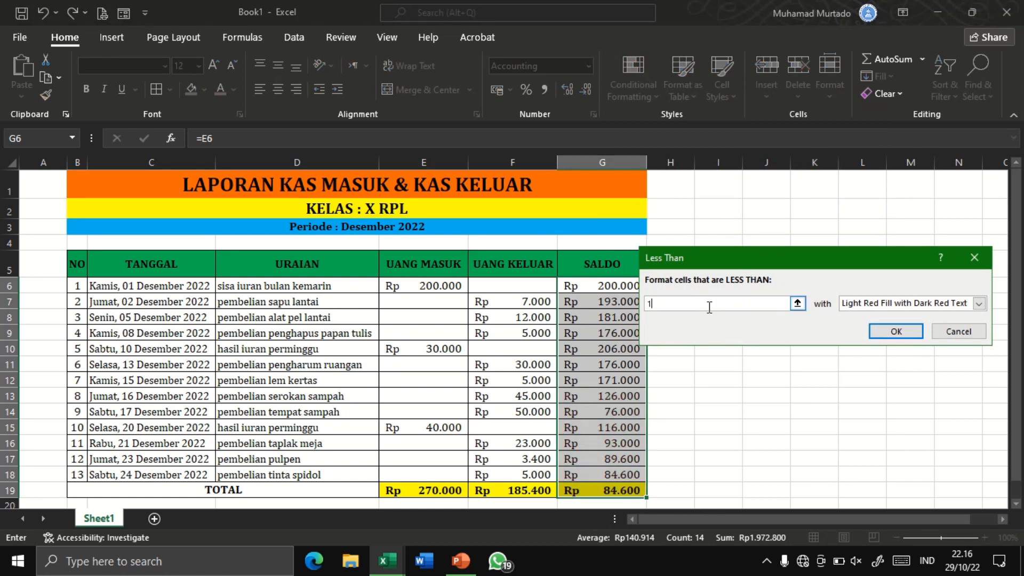
type("00000")
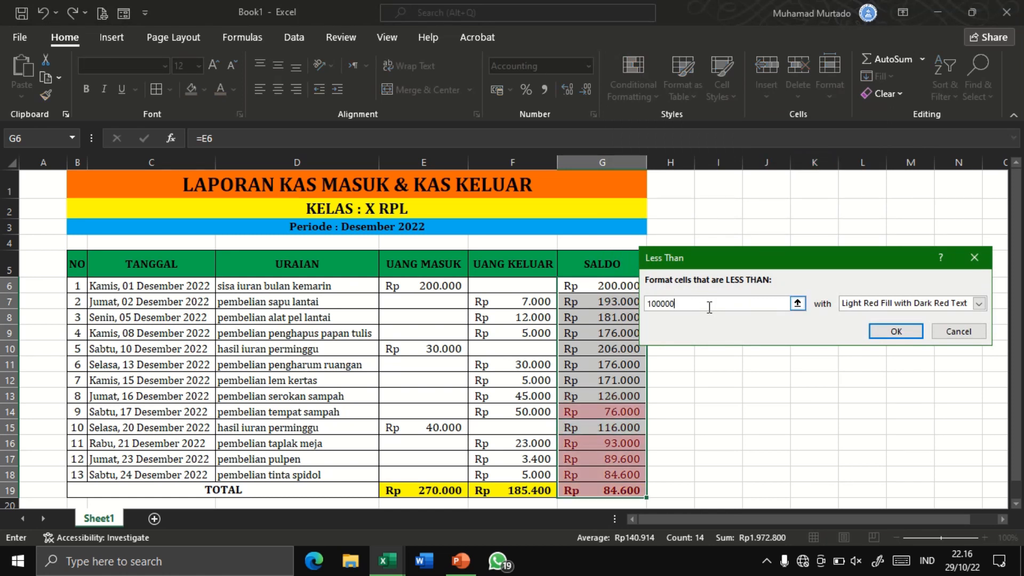
left_click(896, 332)
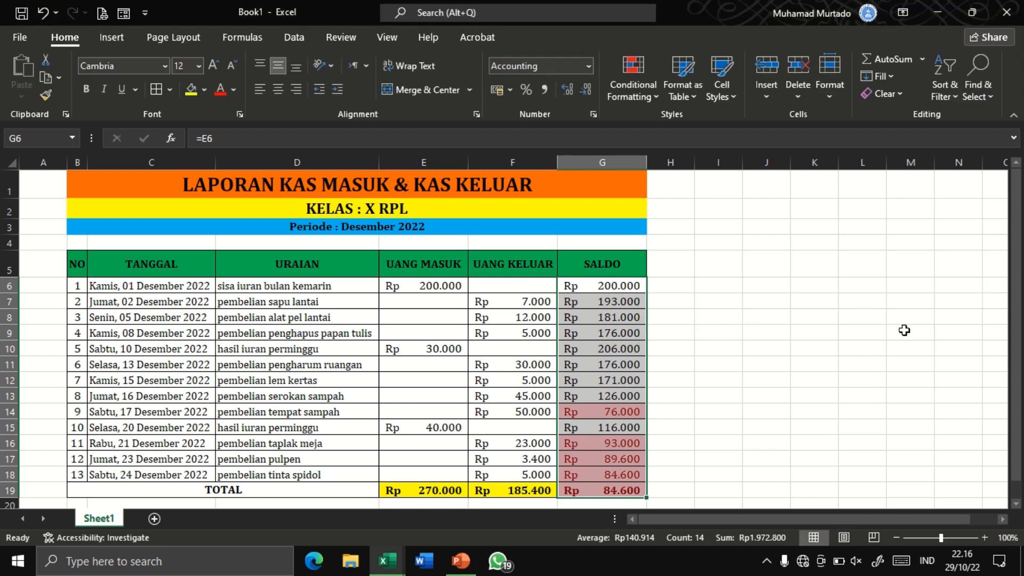
left_click(632, 412)
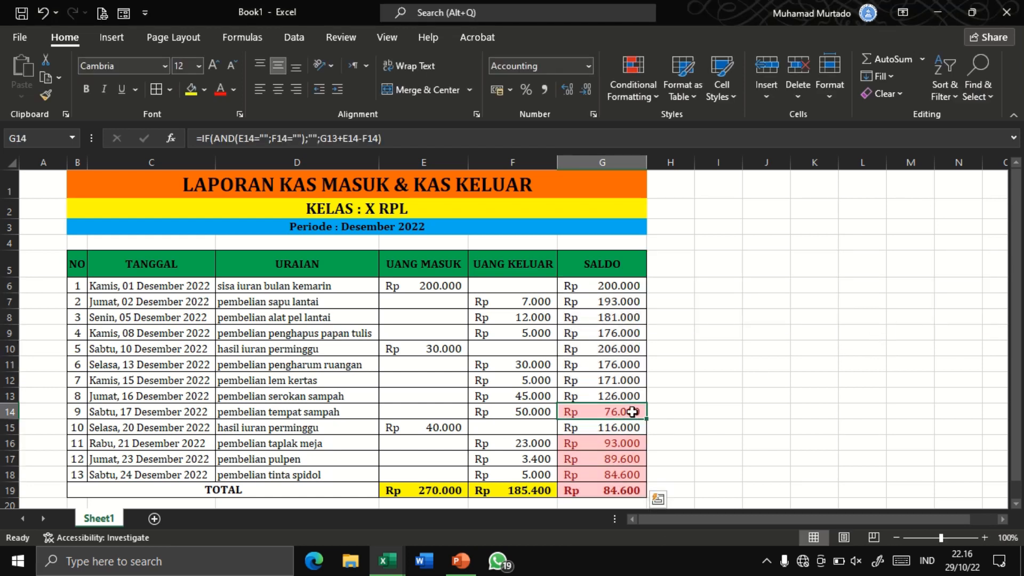